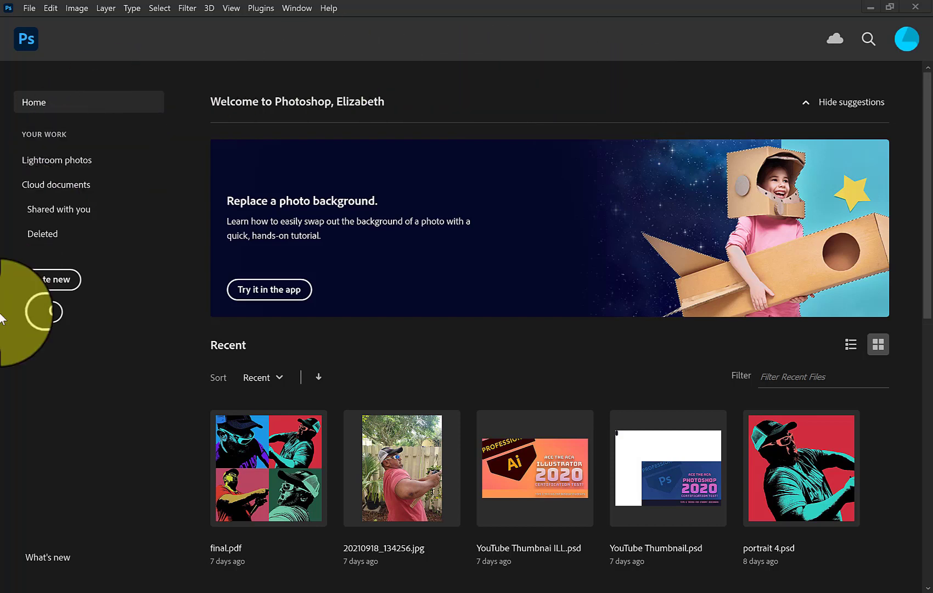
Create a new print document named collage from the Tabloid preset, 11 x 17 inches at 300 ppi in portrait orientation
{"action": "left_click", "coordinate": [56, 283]}
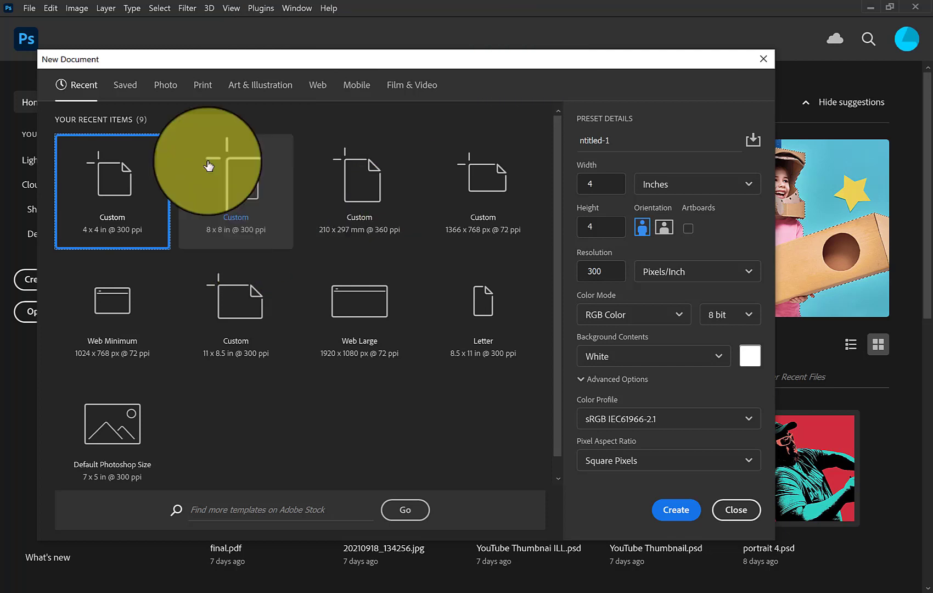
{"action": "left_click", "coordinate": [202, 86]}
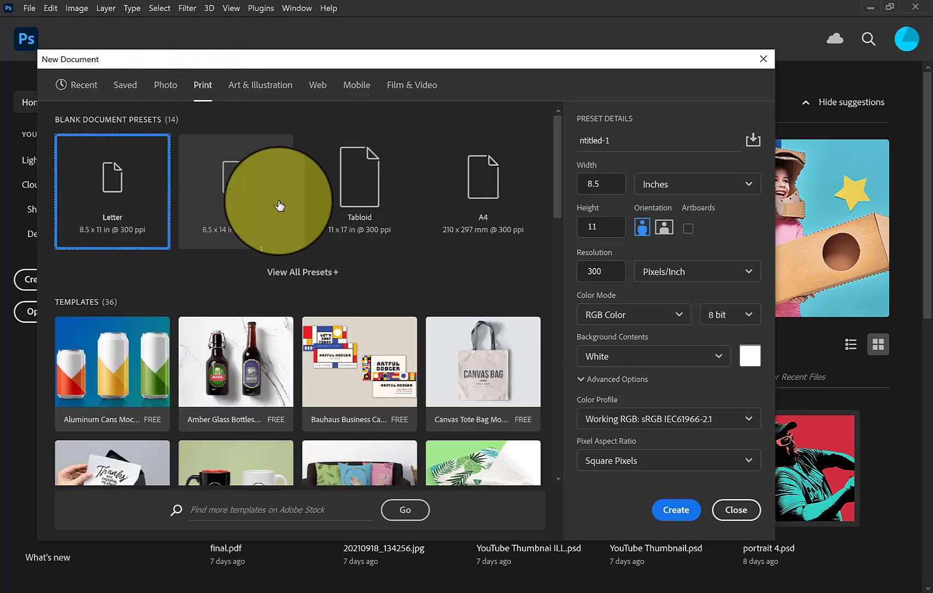
{"action": "left_click", "coordinate": [351, 181]}
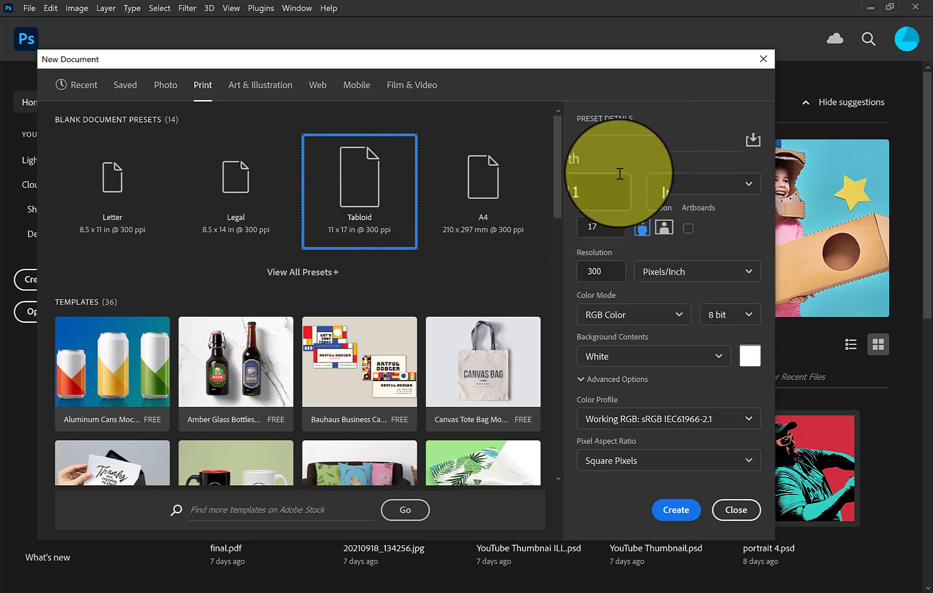
{"action": "left_click", "coordinate": [663, 235]}
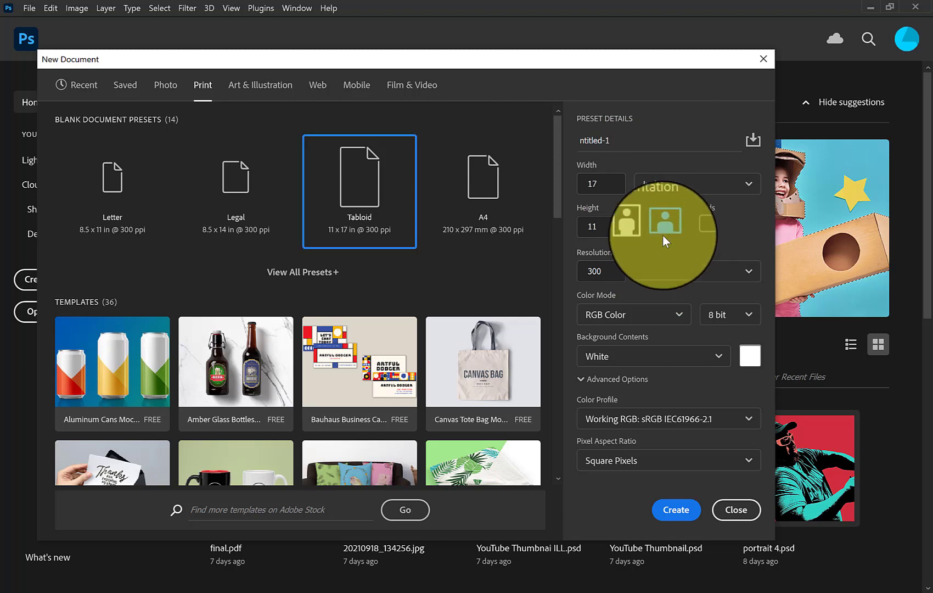
{"action": "left_click", "coordinate": [636, 222]}
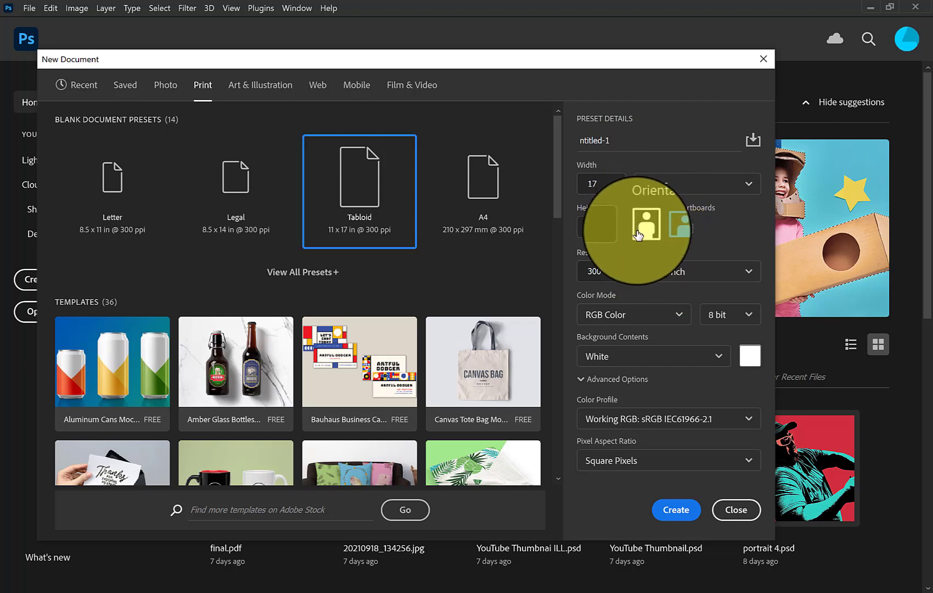
{"action": "left_click_drag", "start_coordinate": [628, 140], "coordinate": [578, 140]}
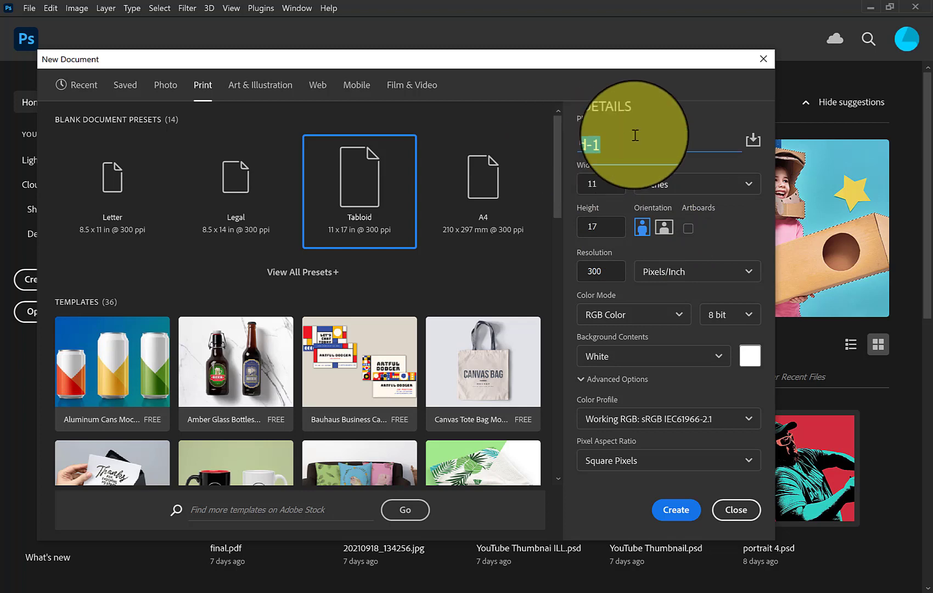
{"action": "type", "text": "collage"}
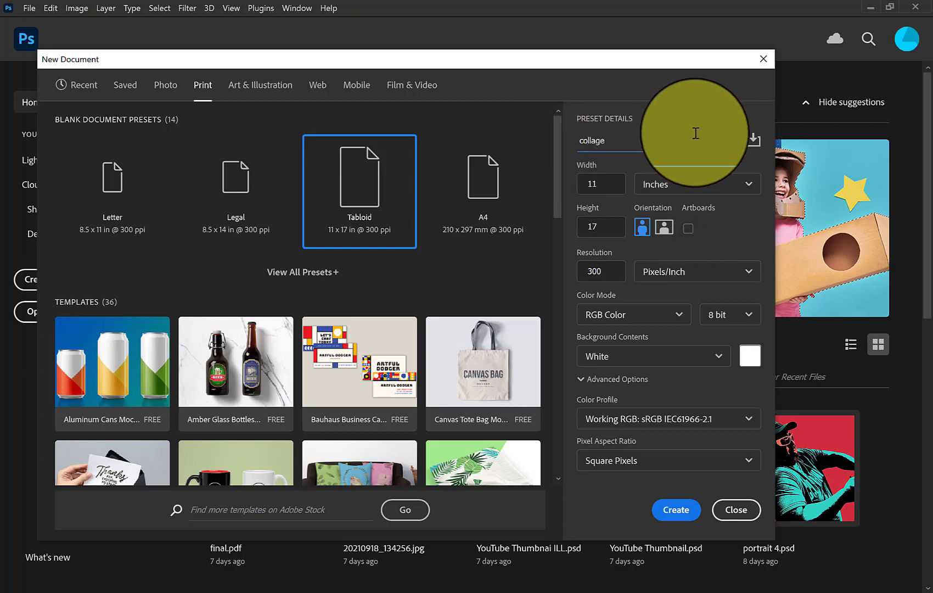
{"action": "left_click", "coordinate": [676, 509]}
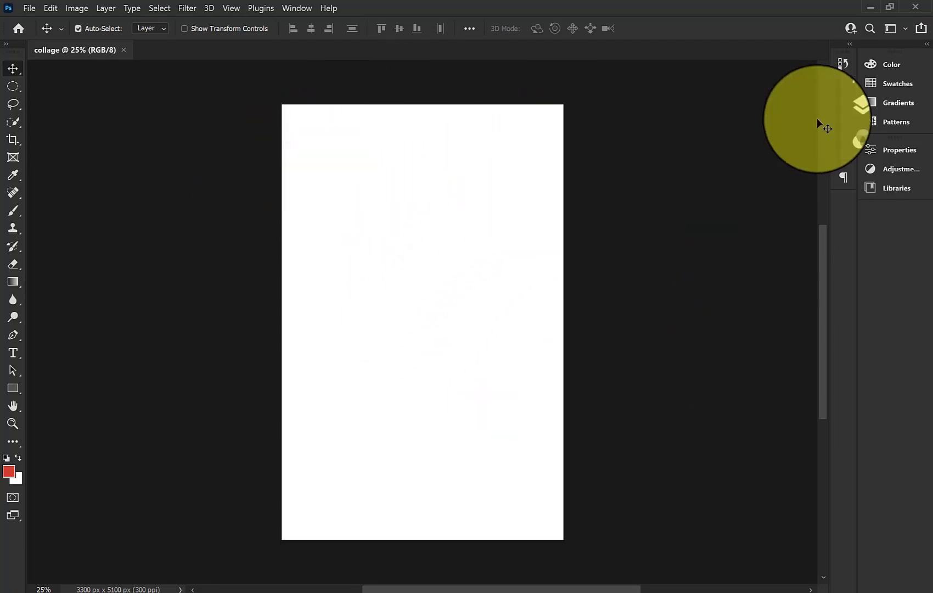
Add a Solid Color fill layer above the Background in purple, hex 9b23d3
{"action": "left_click", "coordinate": [849, 109]}
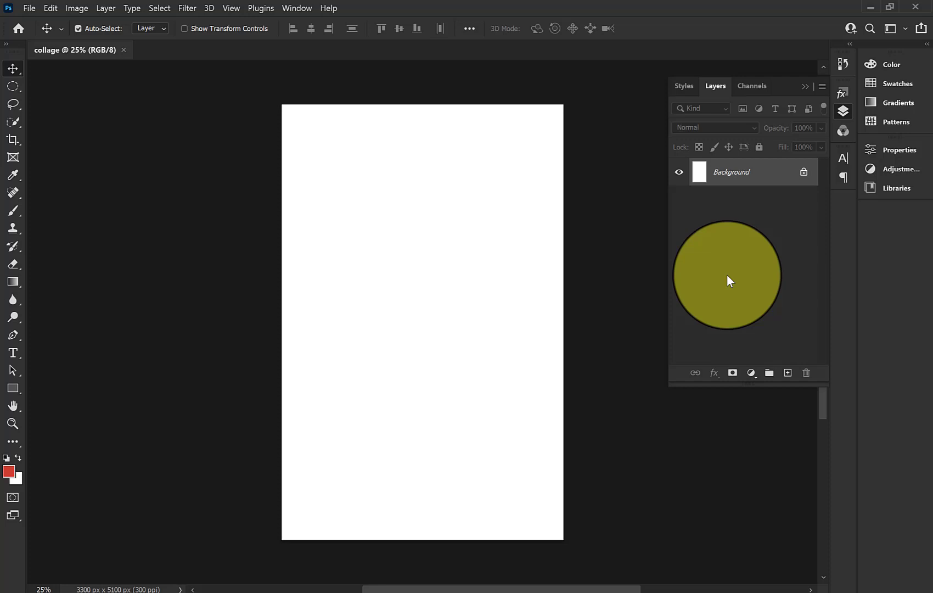
{"action": "left_click", "coordinate": [754, 377]}
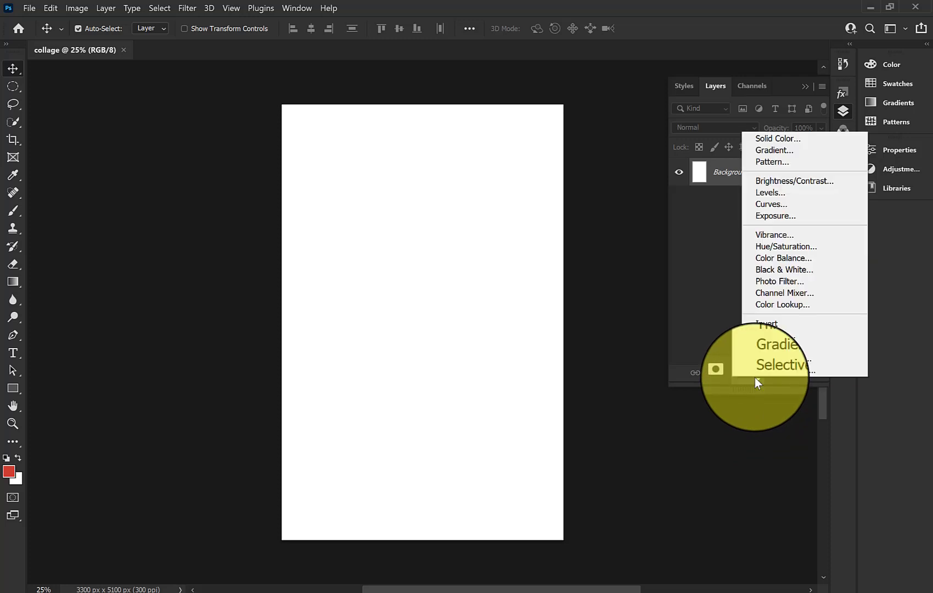
{"action": "left_click", "coordinate": [765, 141]}
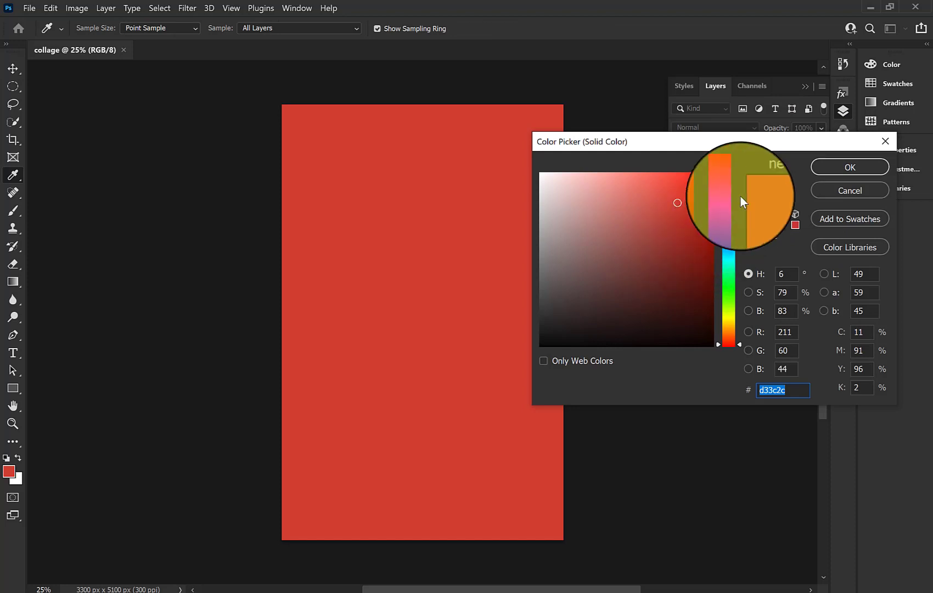
{"action": "left_click", "coordinate": [732, 203]}
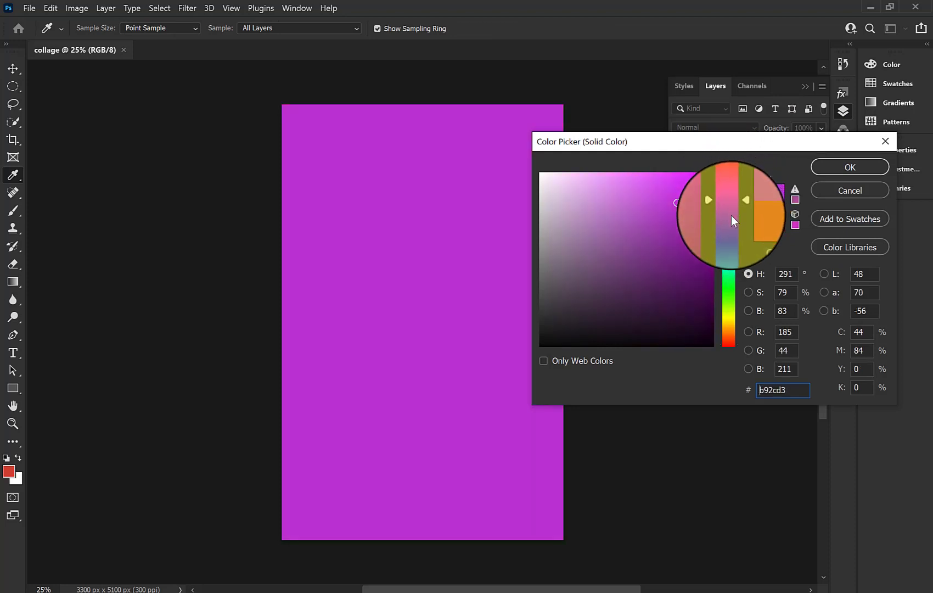
{"action": "left_click", "coordinate": [730, 216]}
{"action": "left_click", "coordinate": [731, 210]}
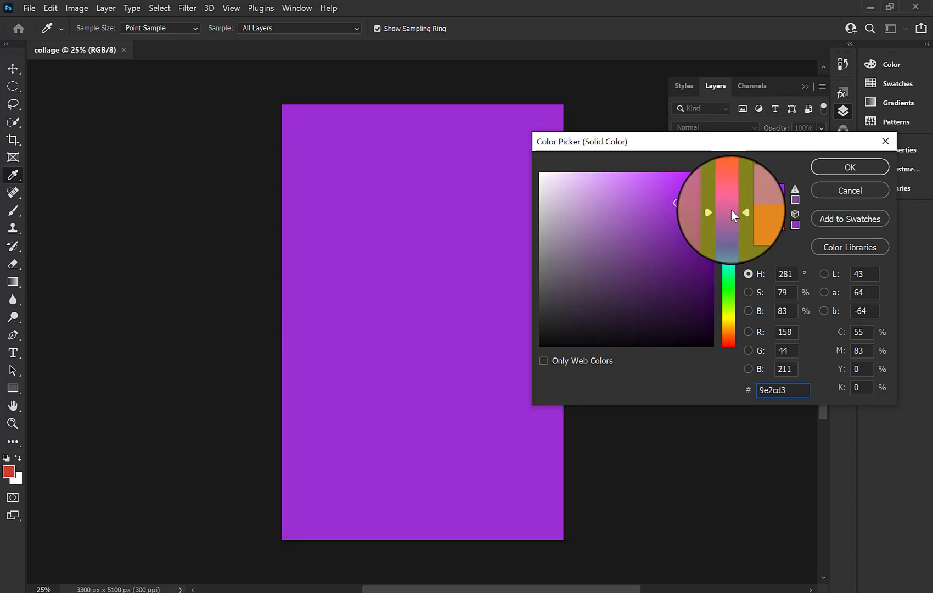
{"action": "left_click", "coordinate": [694, 208]}
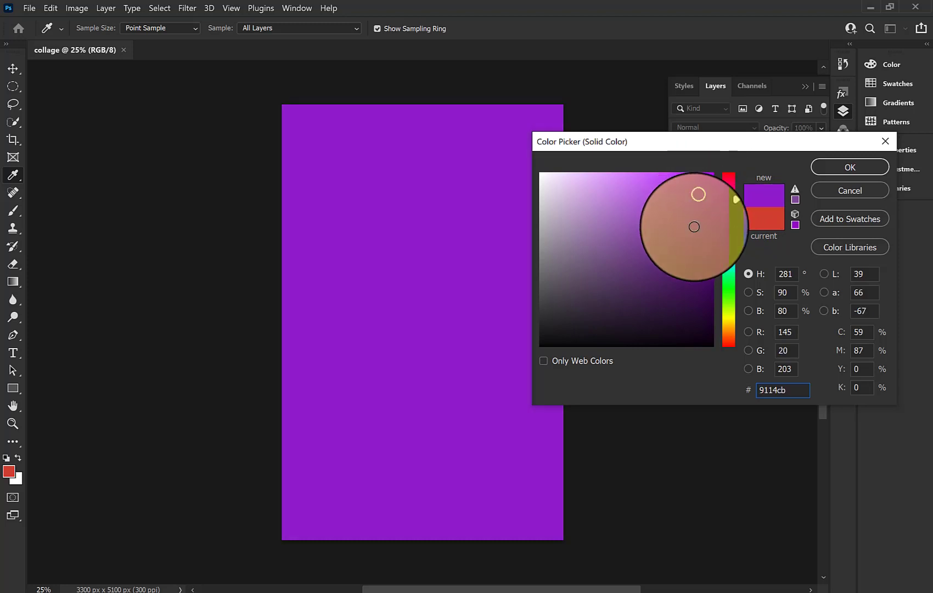
{"action": "left_click", "coordinate": [694, 226]}
{"action": "left_click", "coordinate": [684, 203]}
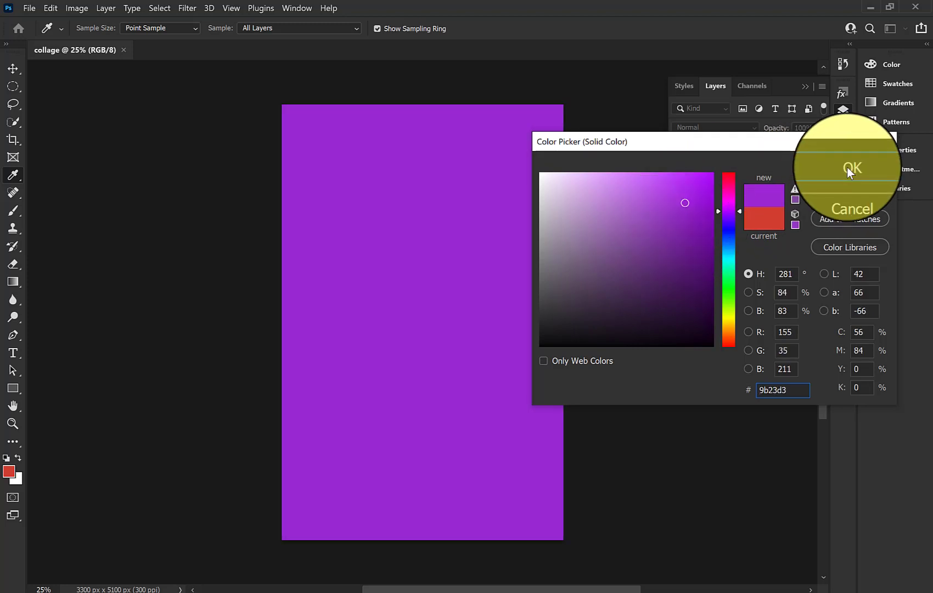
{"action": "left_click", "coordinate": [846, 167]}
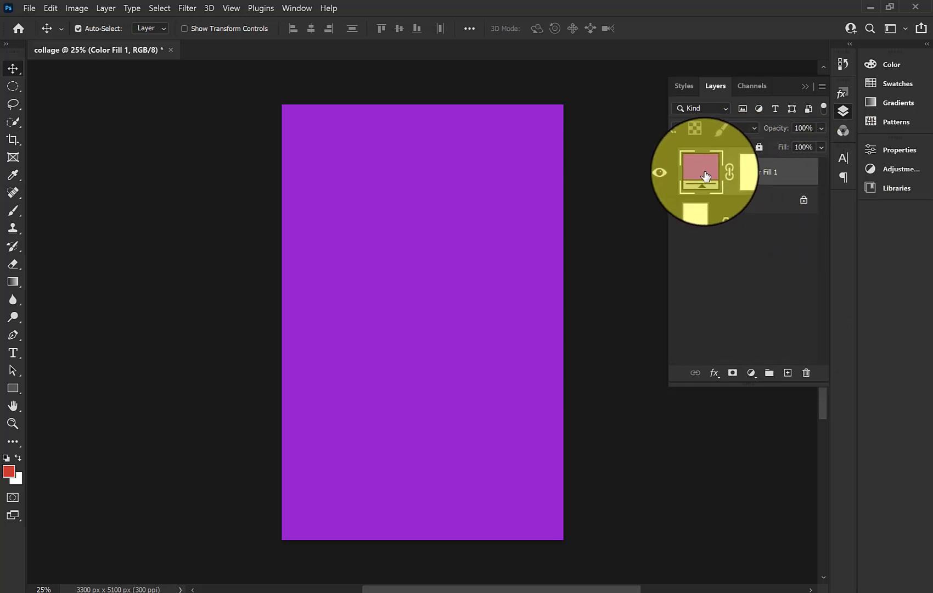
Change the Solid Color fill layer to a slightly pinker purple with RGB values 167, 35, 211
{"action": "double_click", "coordinate": [705, 176]}
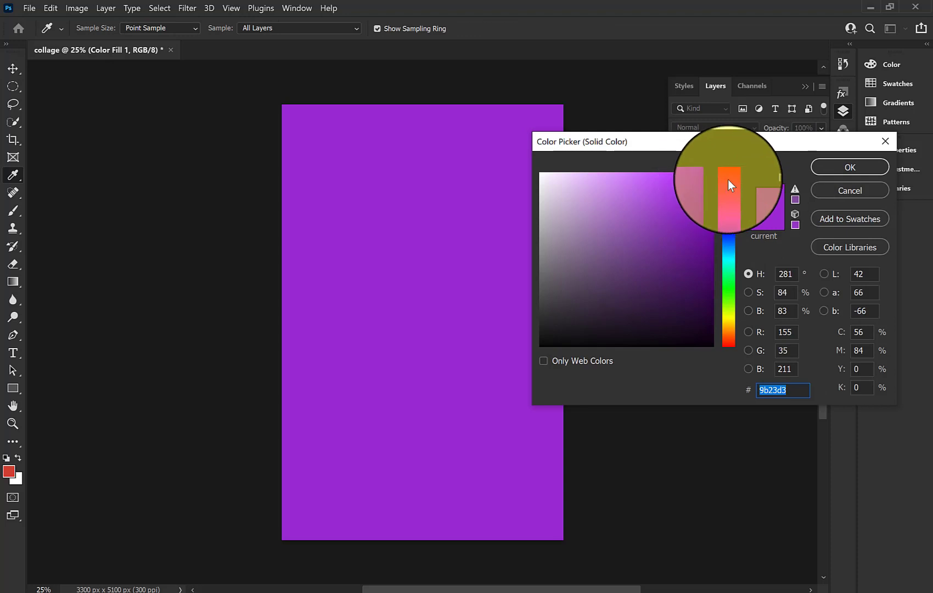
{"action": "left_click", "coordinate": [727, 179]}
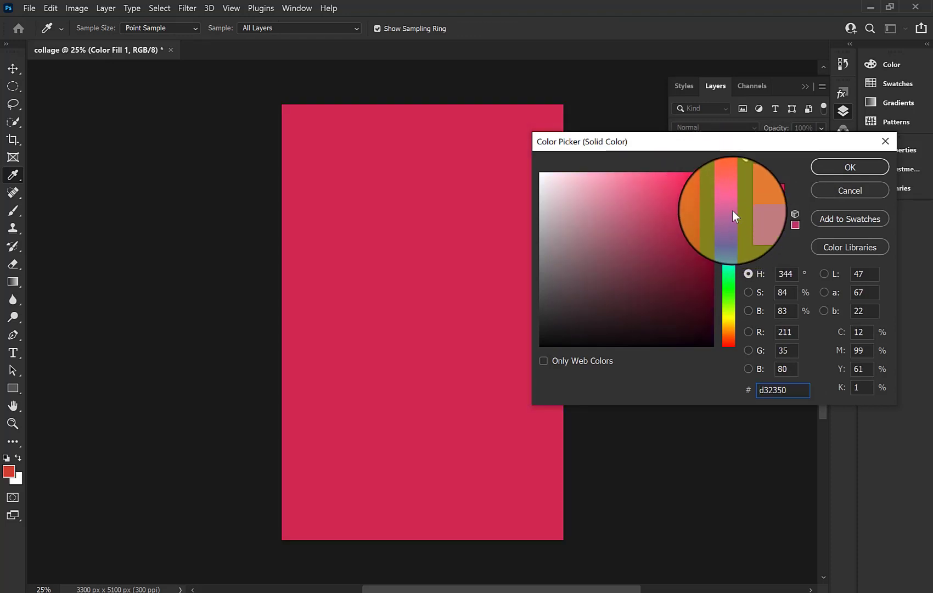
{"action": "left_click_drag", "start_coordinate": [732, 209], "coordinate": [729, 208]}
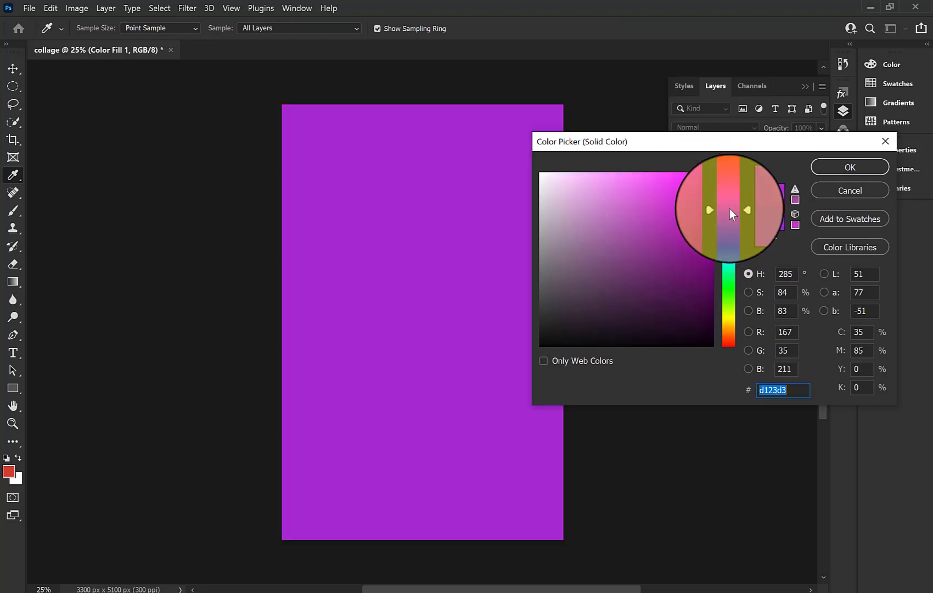
{"action": "left_click", "coordinate": [837, 166]}
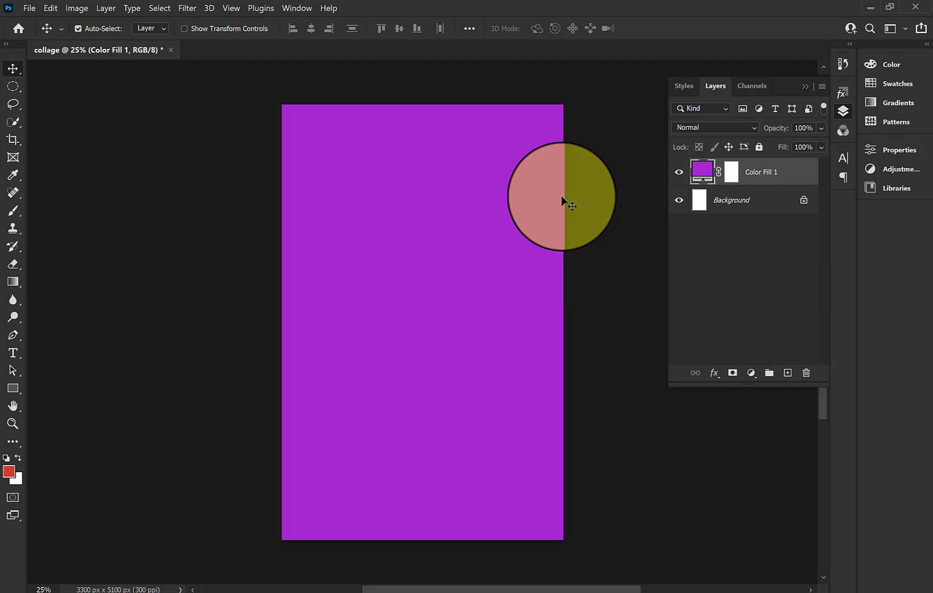
Open the blue watercolor texture image from the pics folder on the Desktop
{"action": "left_click", "coordinate": [25, 9]}
{"action": "left_click", "coordinate": [43, 27]}
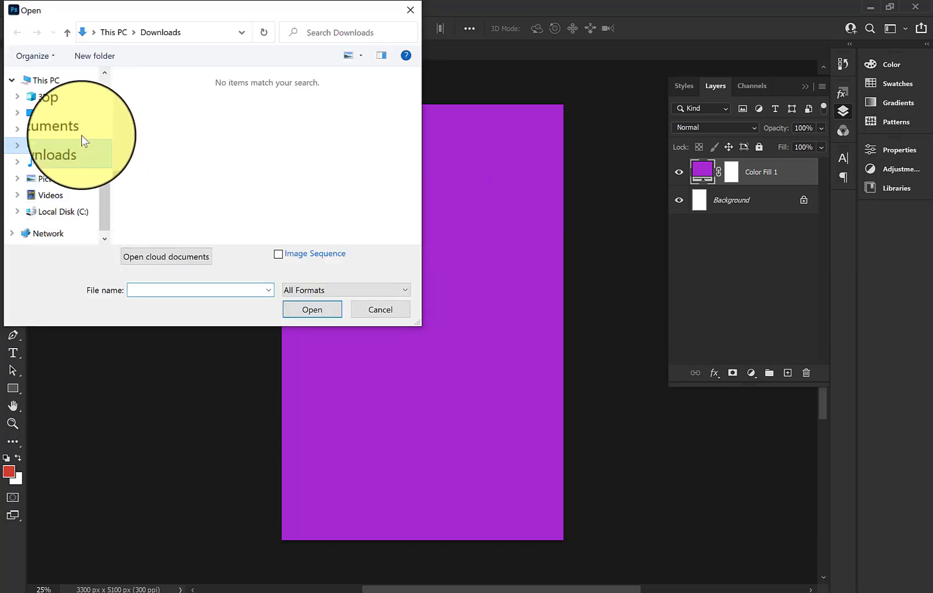
{"action": "left_click", "coordinate": [80, 114]}
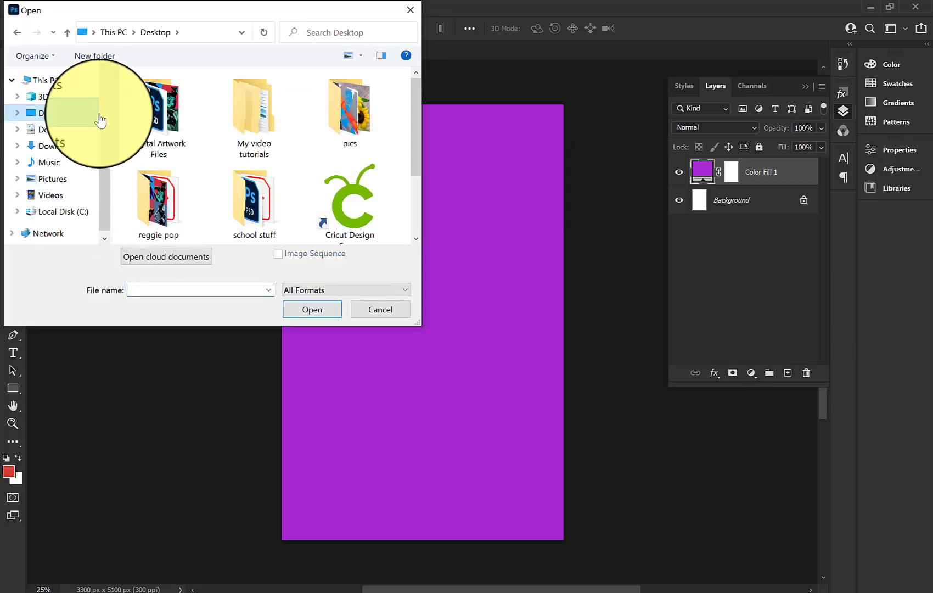
{"action": "double_click", "coordinate": [329, 116]}
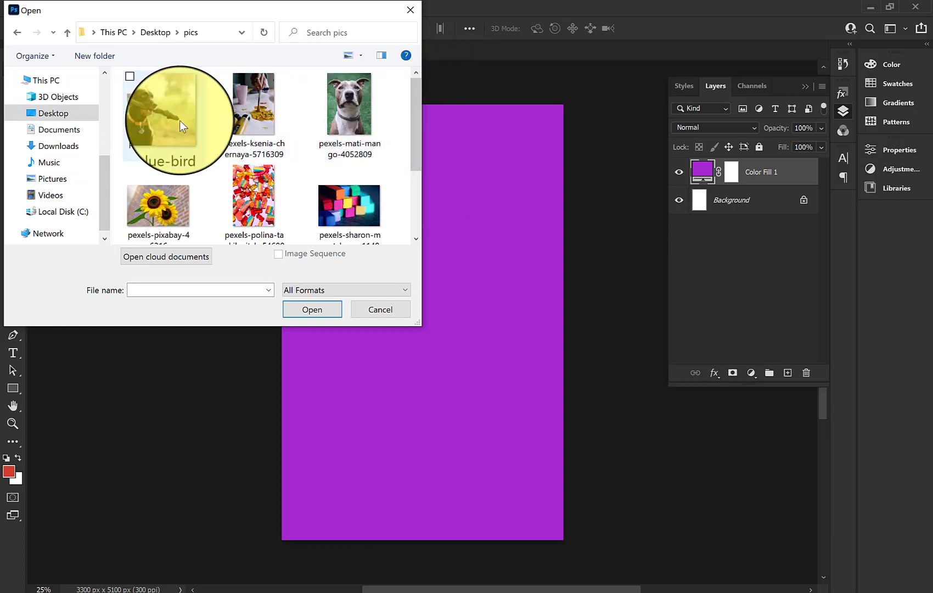
{"action": "scroll", "coordinate": [413, 134], "scroll_direction": "down", "scroll_amount": 3}
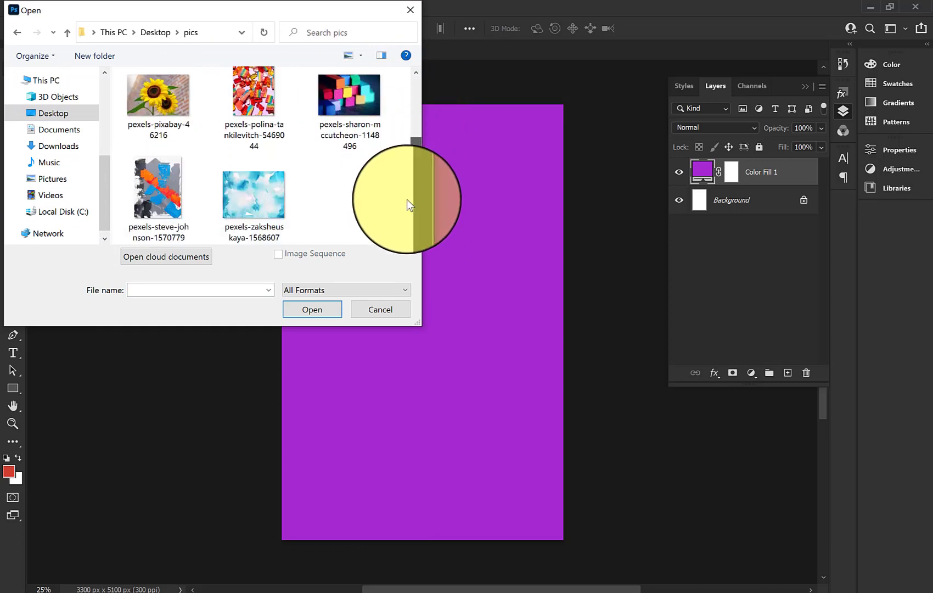
{"action": "mouse_move", "coordinate": [409, 159]}
{"action": "left_mouse_down"}
{"action": "mouse_move", "coordinate": [410, 94]}
{"action": "mouse_move", "coordinate": [412, 170]}
{"action": "left_mouse_up"}
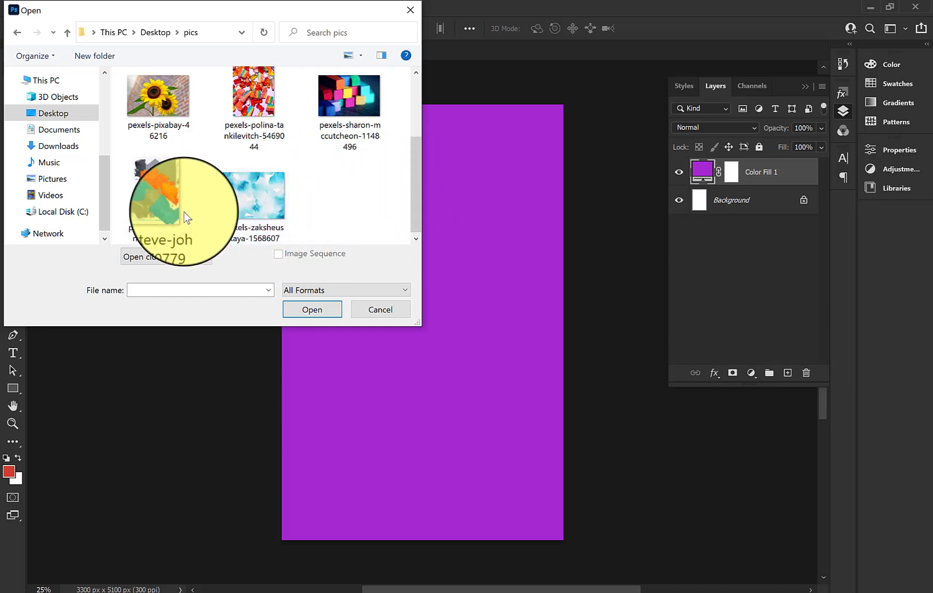
{"action": "left_click_drag", "start_coordinate": [411, 160], "coordinate": [413, 81]}
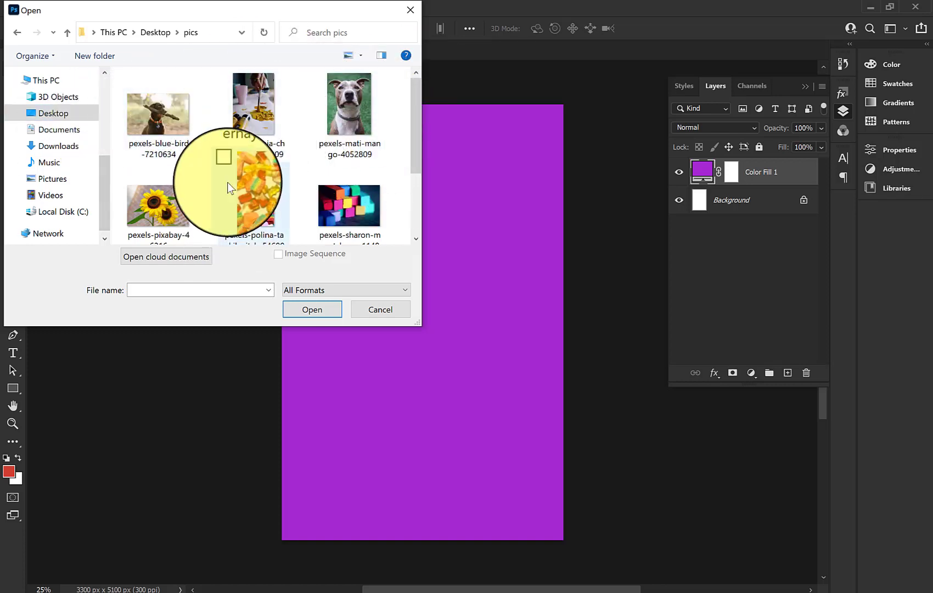
{"action": "left_click_drag", "start_coordinate": [410, 167], "coordinate": [407, 123]}
{"action": "scroll", "coordinate": [405, 151], "scroll_direction": "down", "scroll_amount": 1}
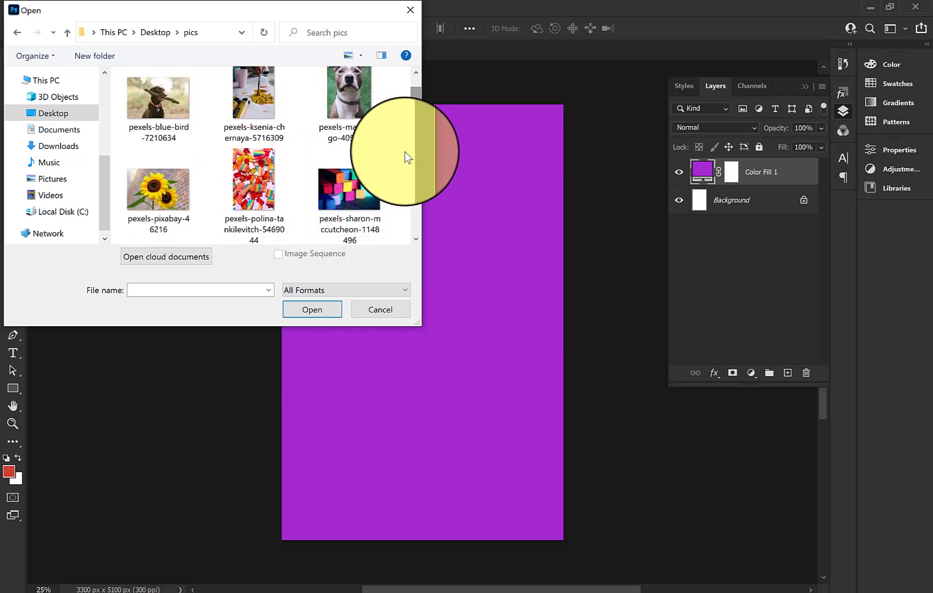
{"action": "left_click_drag", "start_coordinate": [417, 130], "coordinate": [414, 201]}
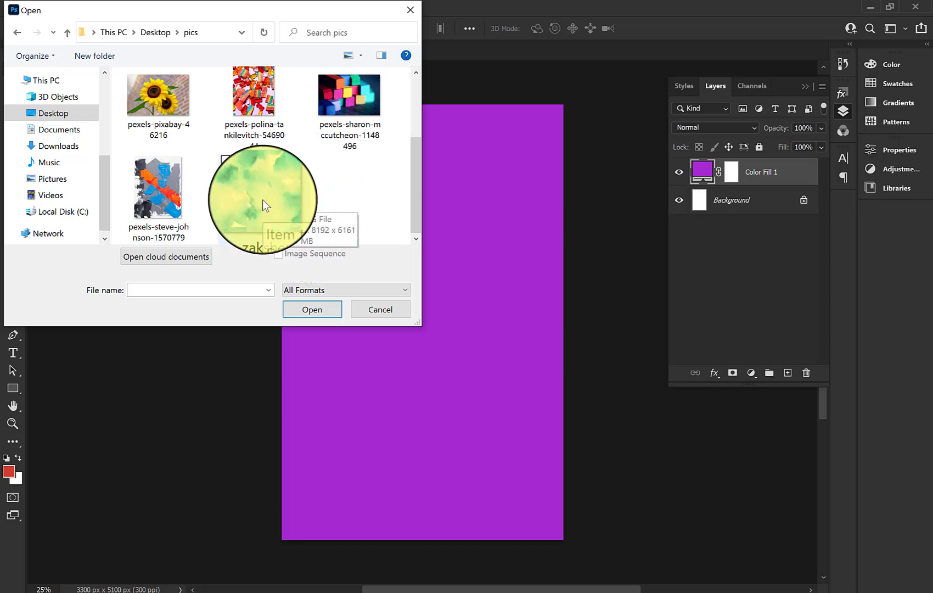
{"action": "left_click", "coordinate": [262, 199]}
{"action": "left_click", "coordinate": [317, 310]}
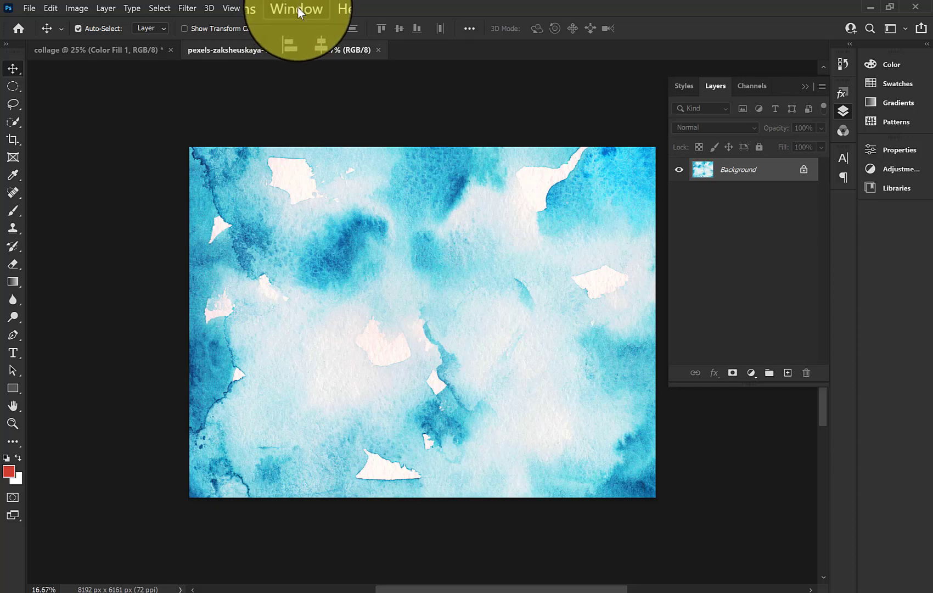
Tile the two open documents vertically and copy the watercolor image into the collage document as a new layer
{"action": "left_click", "coordinate": [298, 9]}
{"action": "mouse_move", "coordinate": [317, 24]}
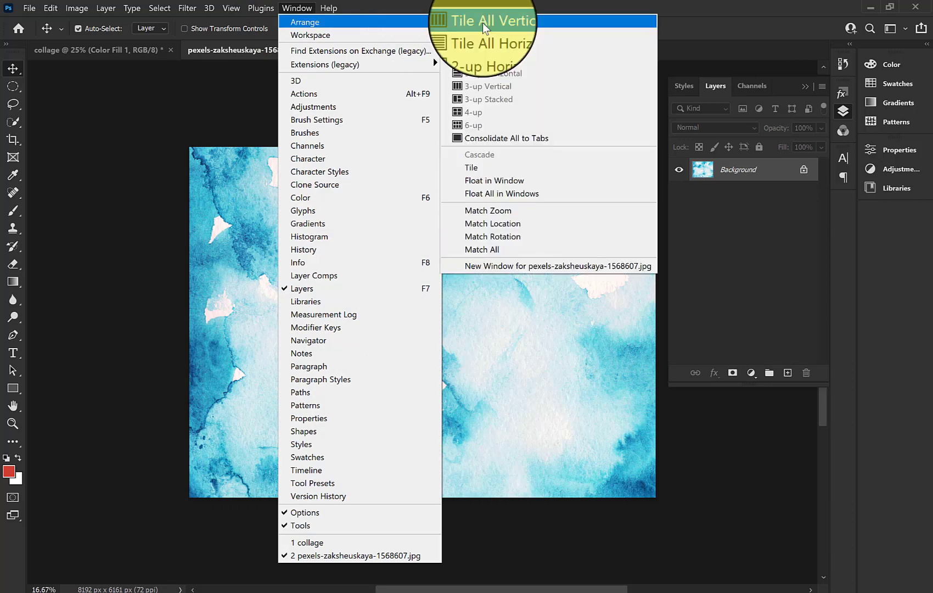
{"action": "left_click", "coordinate": [482, 23]}
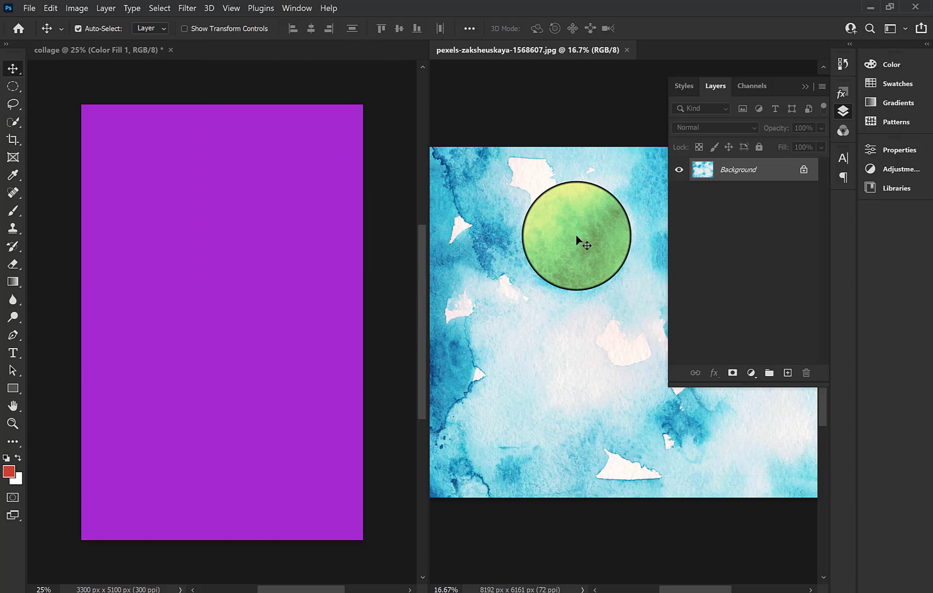
{"action": "left_click_drag", "start_coordinate": [576, 234], "coordinate": [272, 236]}
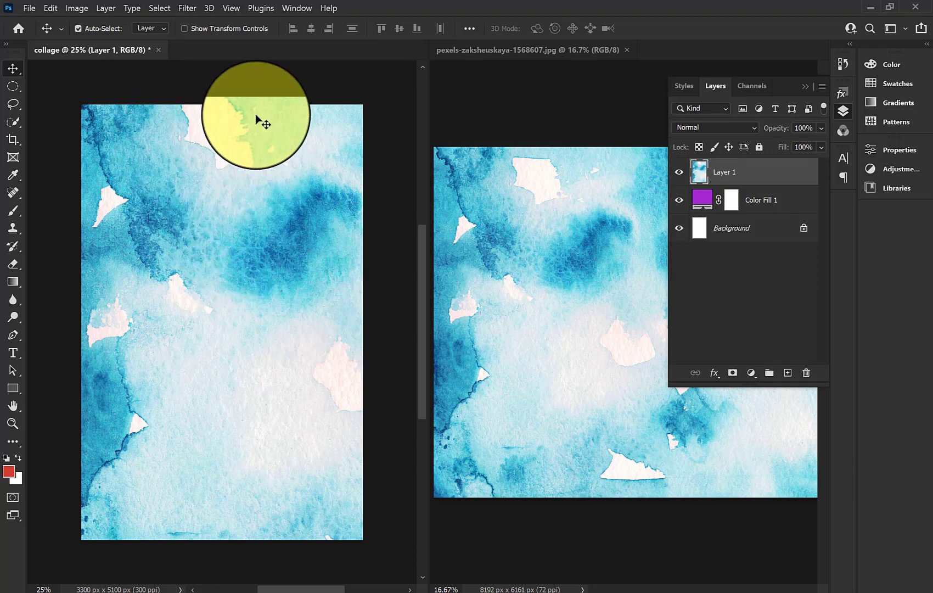
Close the watercolor source image and shift its layer slightly within the collage so it still covers the whole canvas
{"action": "left_click", "coordinate": [600, 119]}
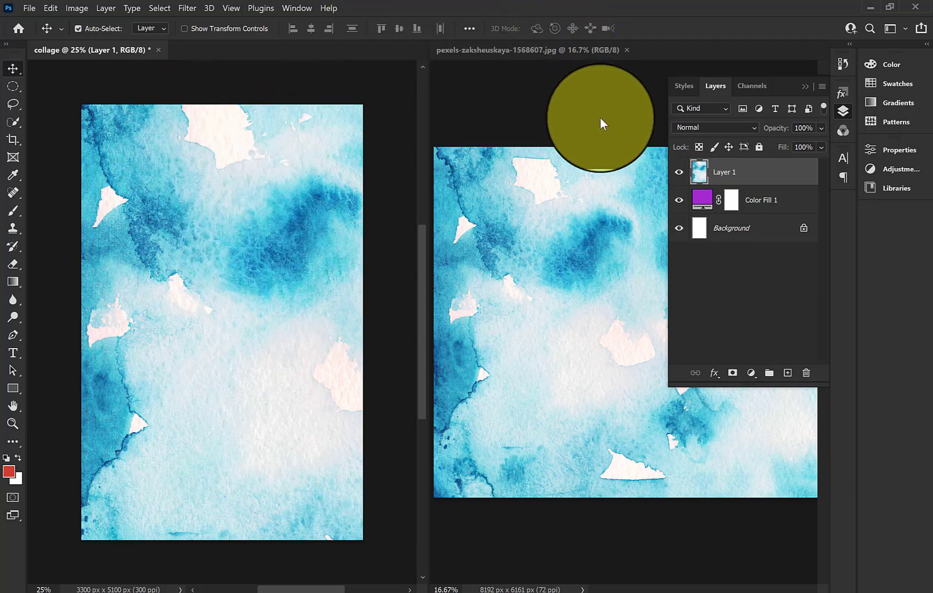
{"action": "left_click", "coordinate": [627, 49]}
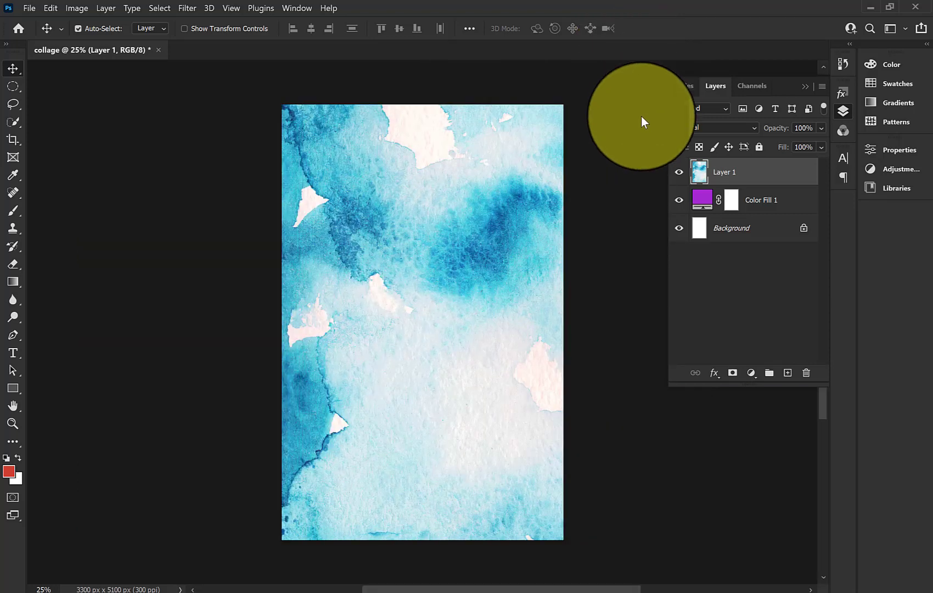
{"action": "left_click_drag", "start_coordinate": [396, 265], "coordinate": [409, 320]}
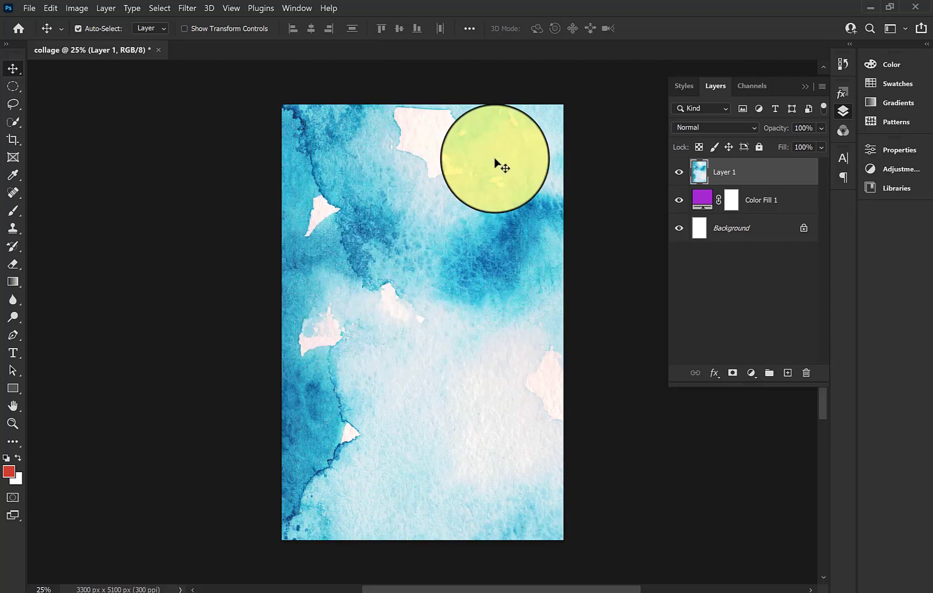
Set the watercolor texture layer's blend mode to Luminosity and its opacity to 75%
{"action": "left_click", "coordinate": [753, 129]}
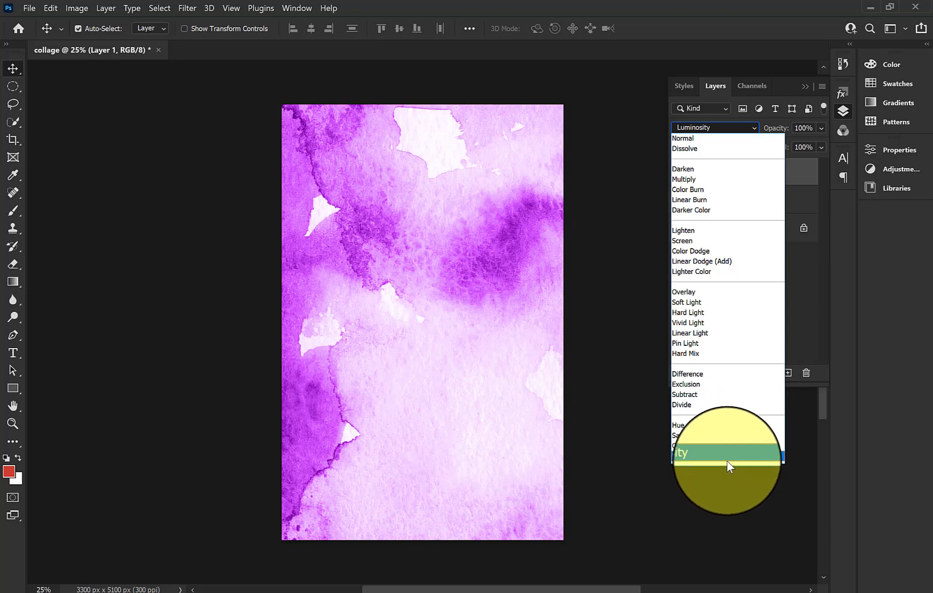
{"action": "left_click", "coordinate": [726, 460]}
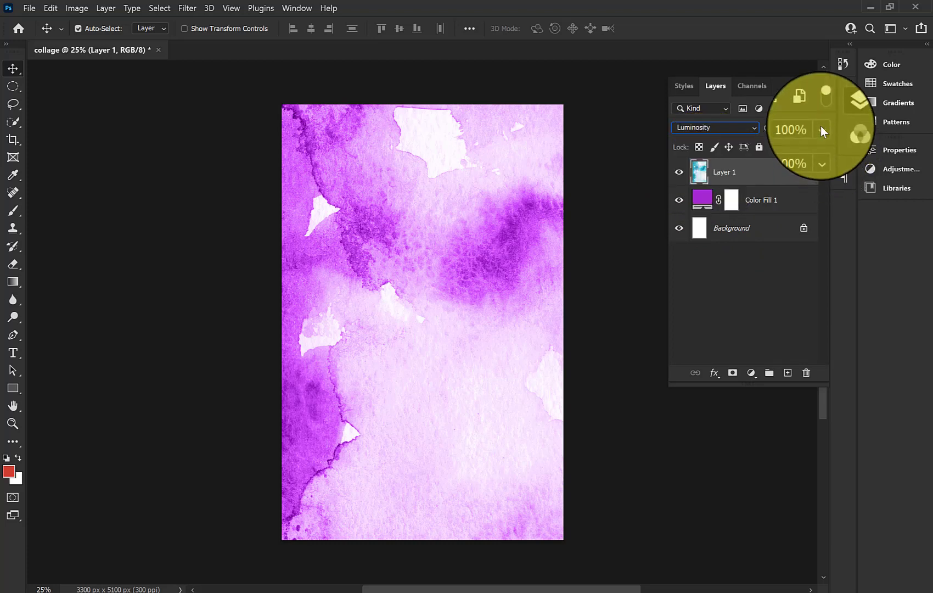
{"action": "left_click", "coordinate": [823, 147]}
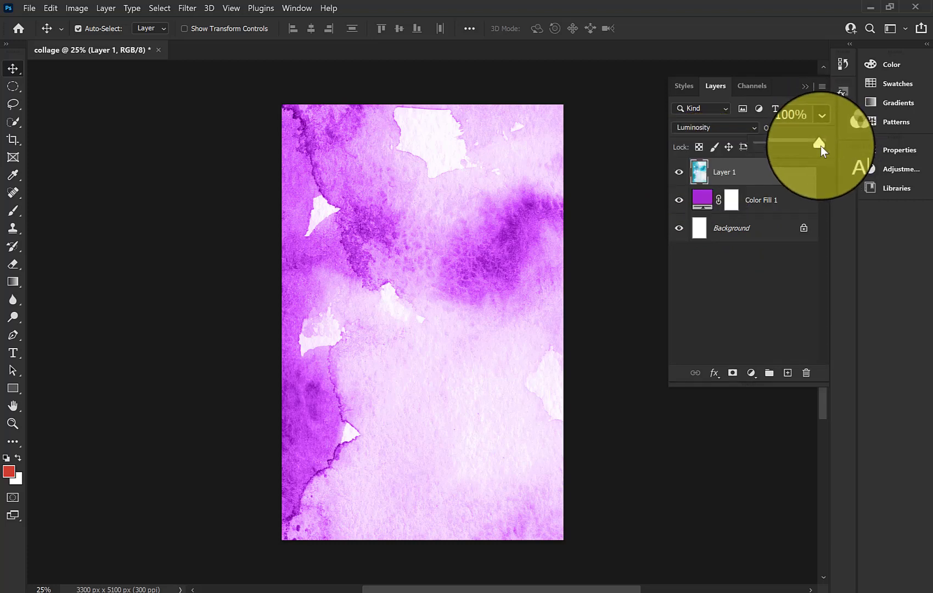
{"action": "left_click_drag", "start_coordinate": [820, 146], "coordinate": [802, 146]}
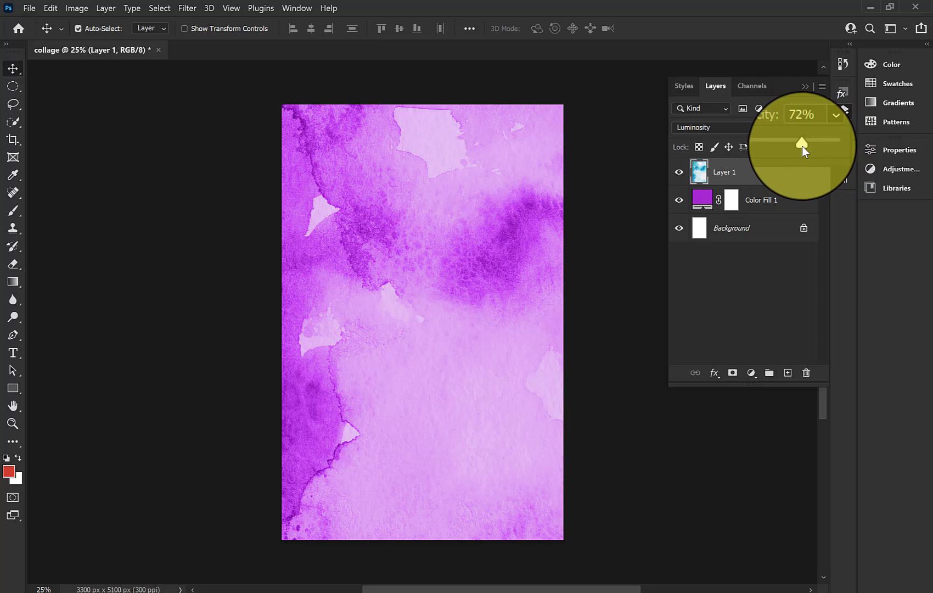
{"action": "left_click", "coordinate": [805, 128]}
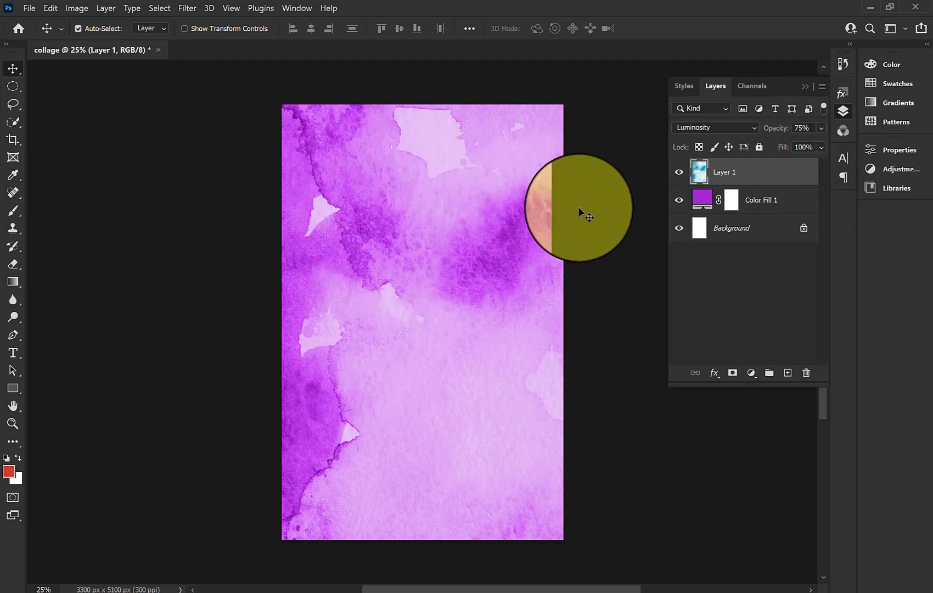
Change the Solid Color fill layer to red with RGB values 211, 35, 56 and reselect the watercolor texture layer
{"action": "double_click", "coordinate": [704, 200]}
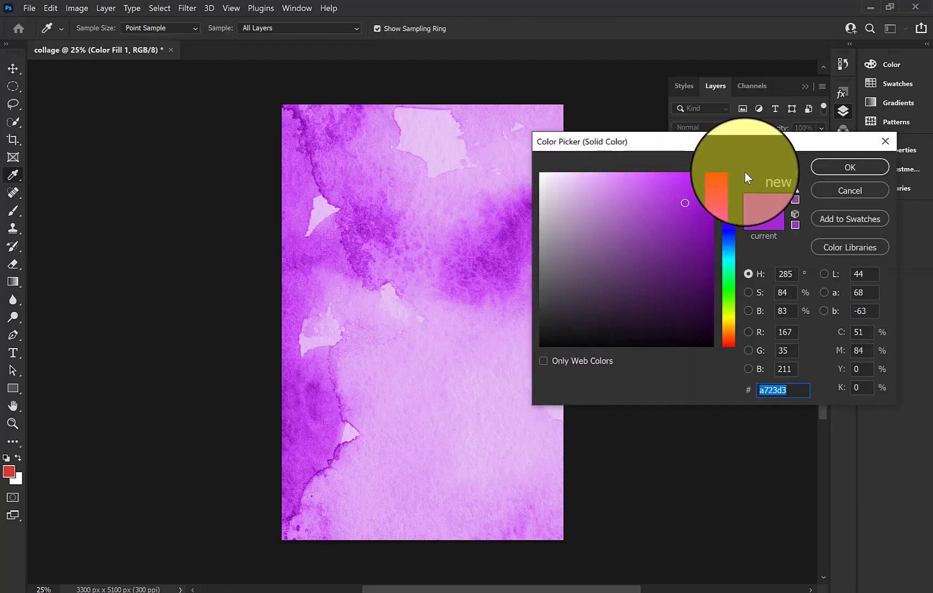
{"action": "left_click", "coordinate": [730, 175]}
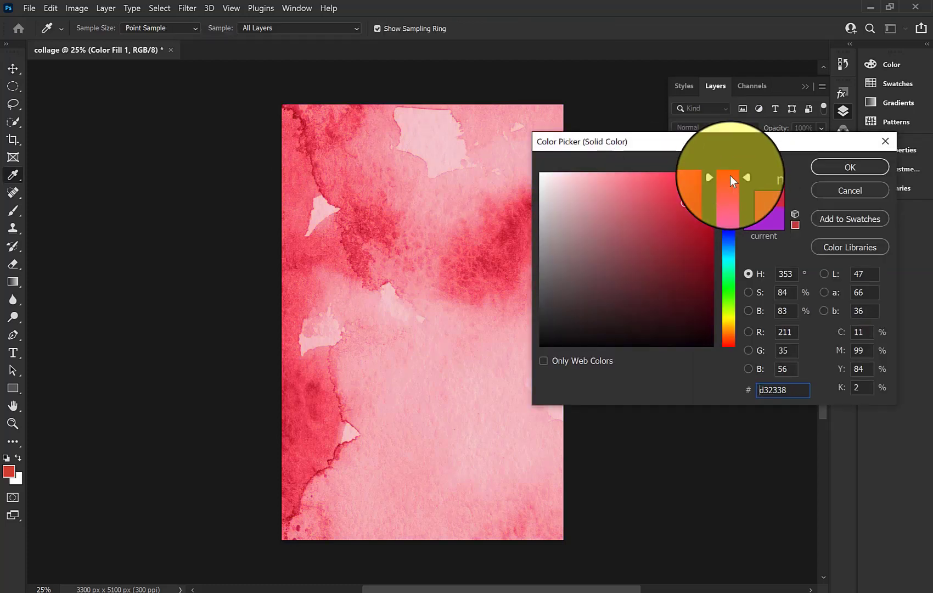
{"action": "left_click", "coordinate": [839, 167]}
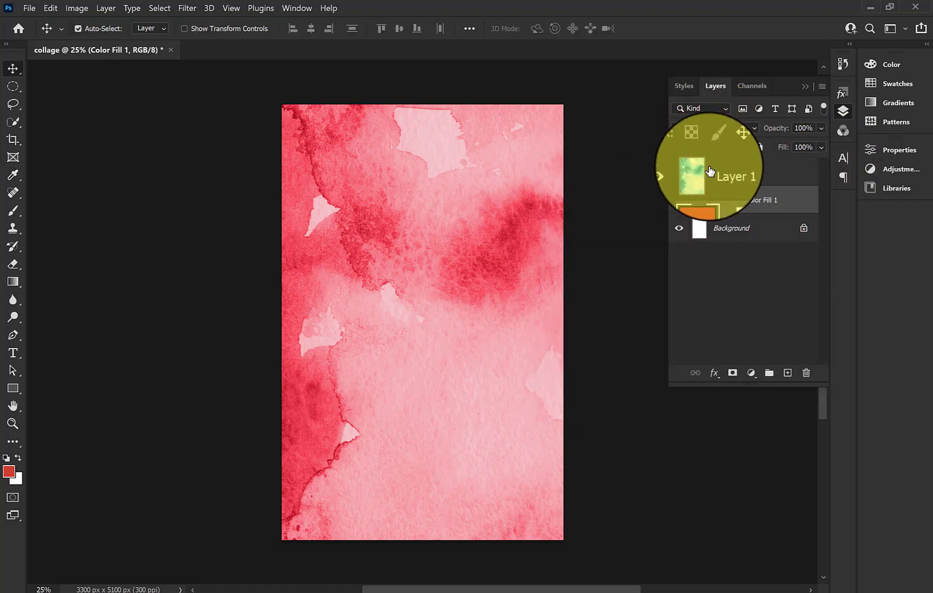
{"action": "left_click", "coordinate": [733, 169]}
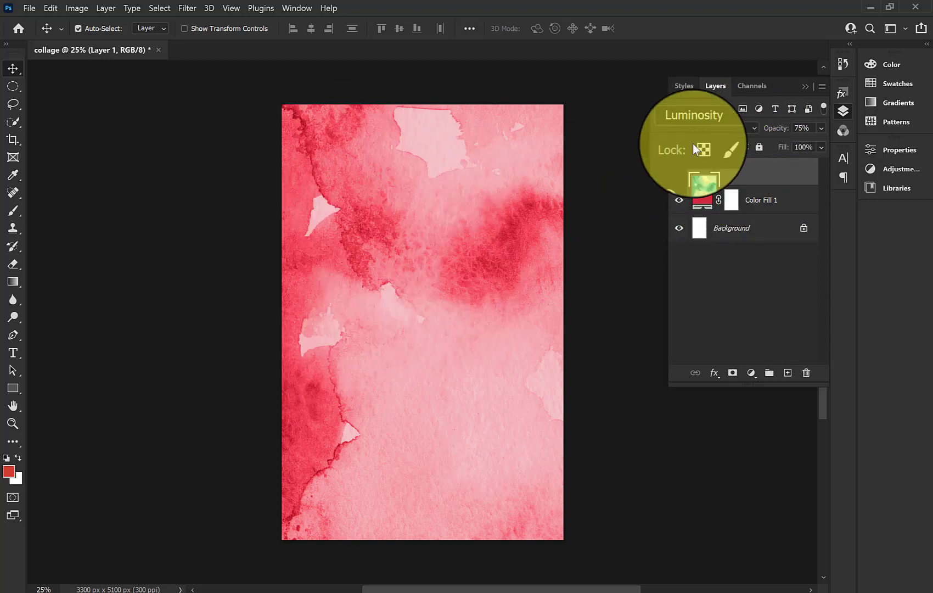
Set the Solid Color fill layer to magenta with RGB values 175, 24, 181 and rename the texture layer above it as watercolor
{"action": "double_click", "coordinate": [698, 198]}
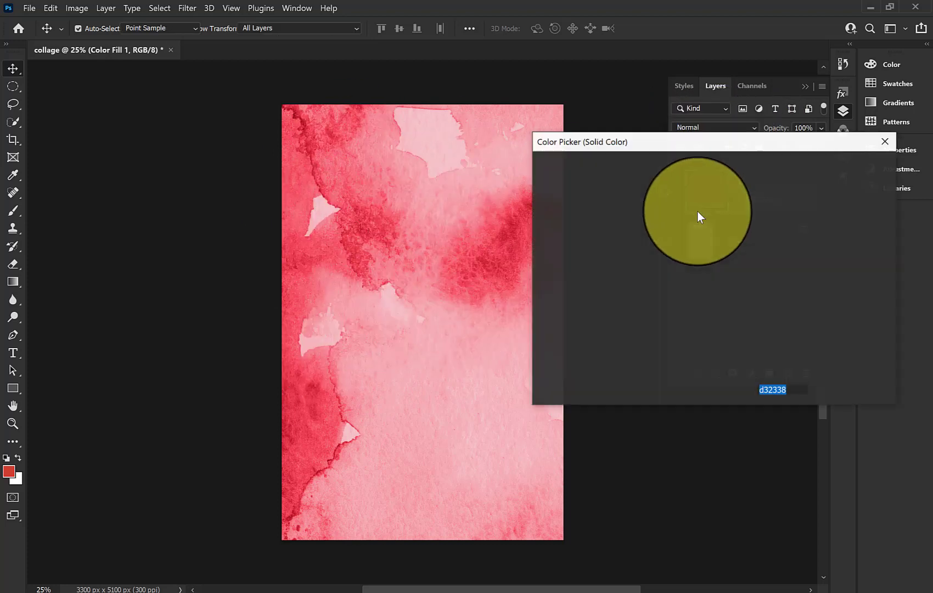
{"action": "left_click", "coordinate": [723, 203]}
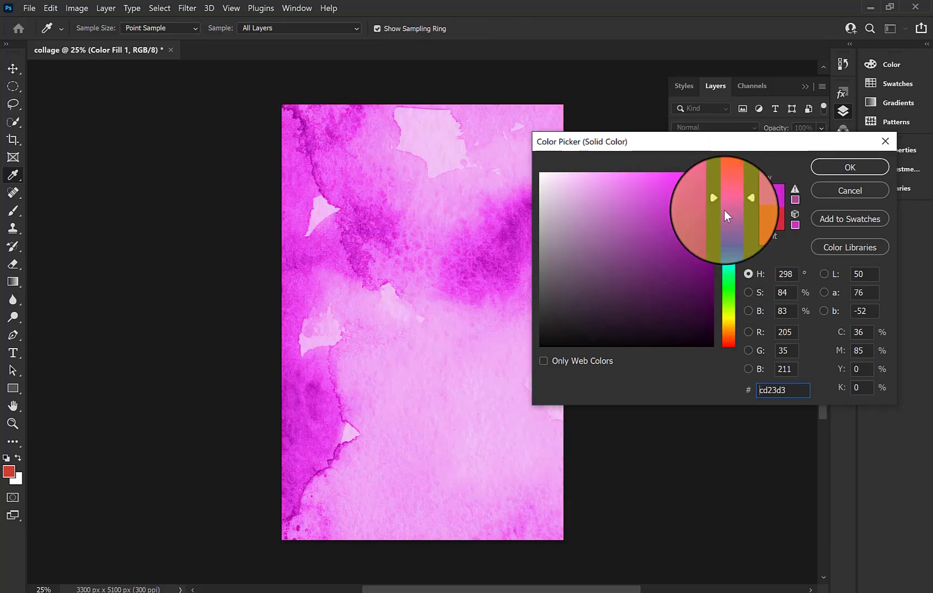
{"action": "left_click", "coordinate": [690, 222]}
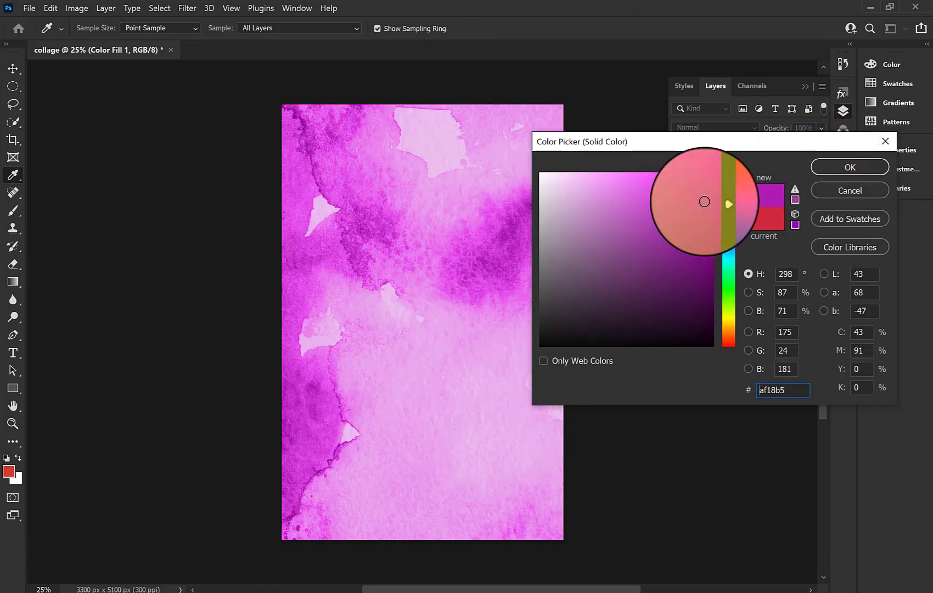
{"action": "left_click", "coordinate": [828, 167]}
{"action": "key", "text": "v"}
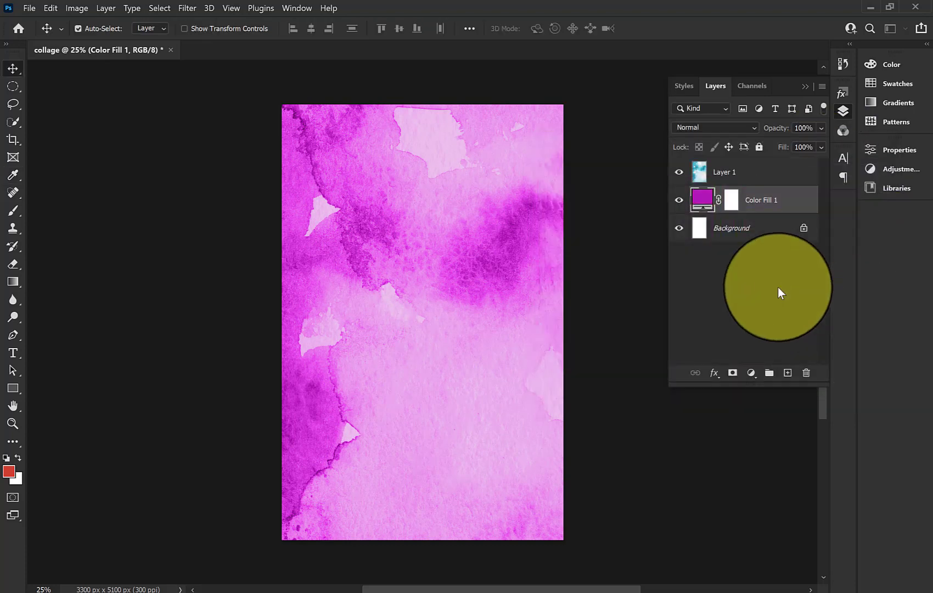
{"action": "double_click", "coordinate": [730, 174]}
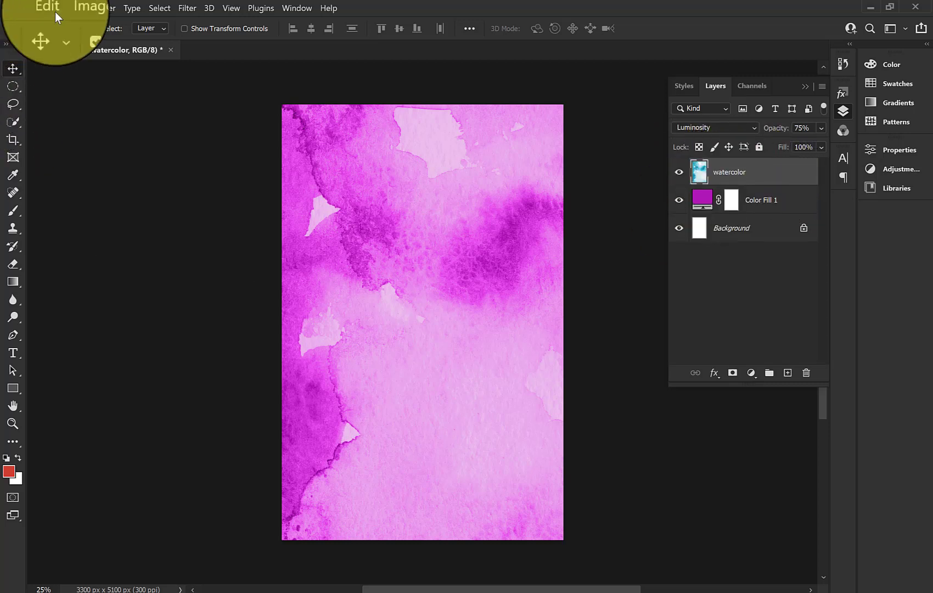
{"action": "left_click", "coordinate": [34, 7]}
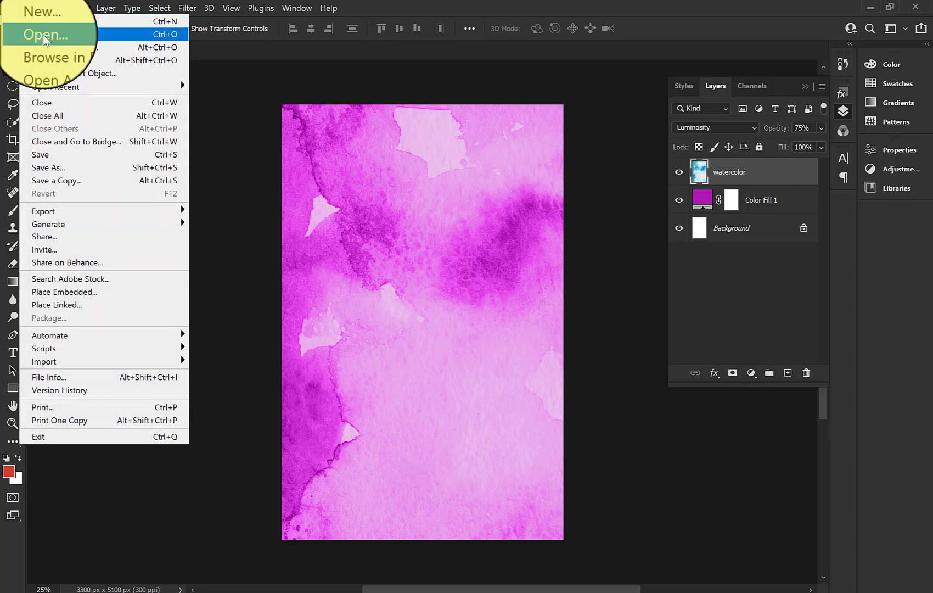
{"action": "left_click", "coordinate": [43, 34]}
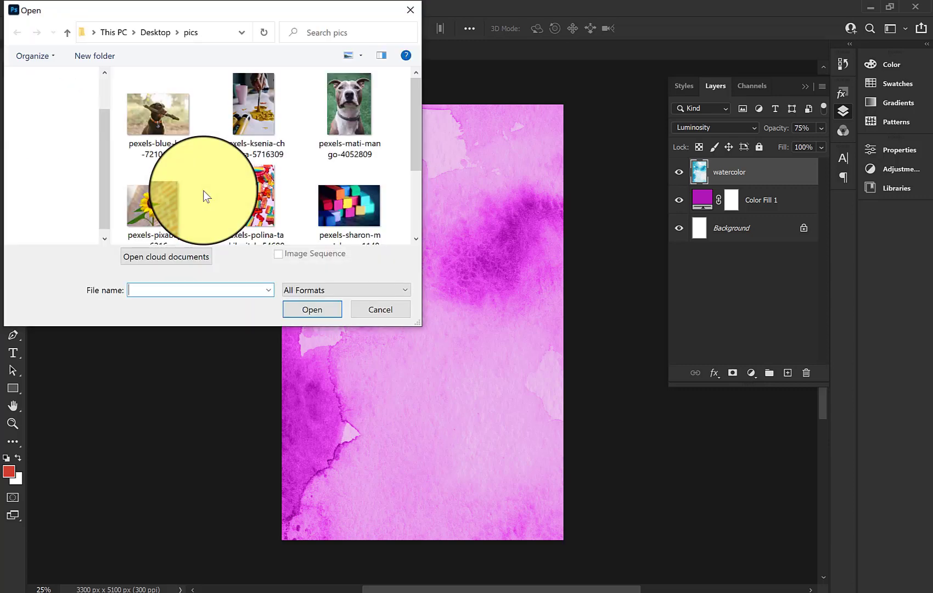
{"action": "scroll", "coordinate": [409, 145], "scroll_direction": "down", "scroll_amount": 2}
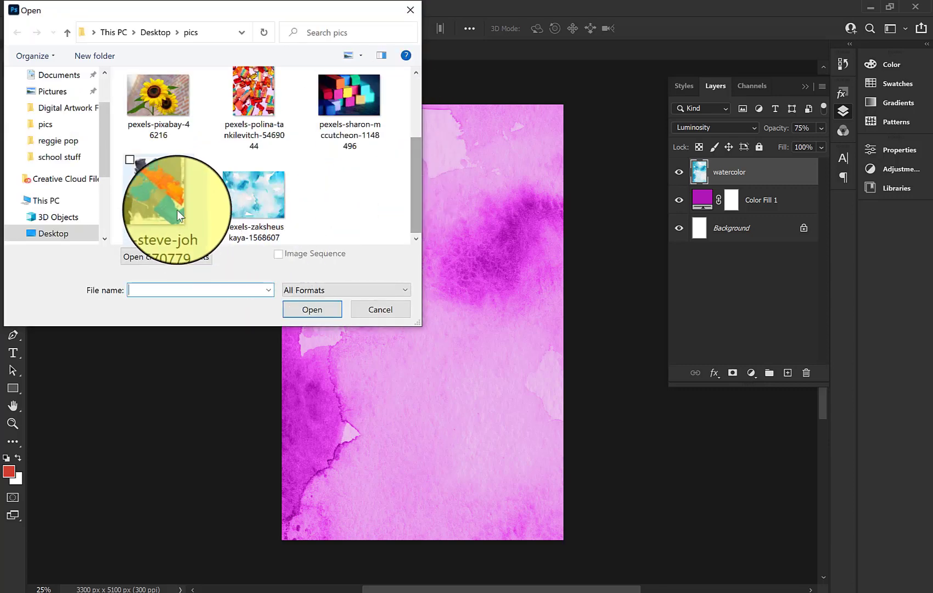
{"action": "left_click", "coordinate": [149, 178]}
{"action": "left_click", "coordinate": [303, 310]}
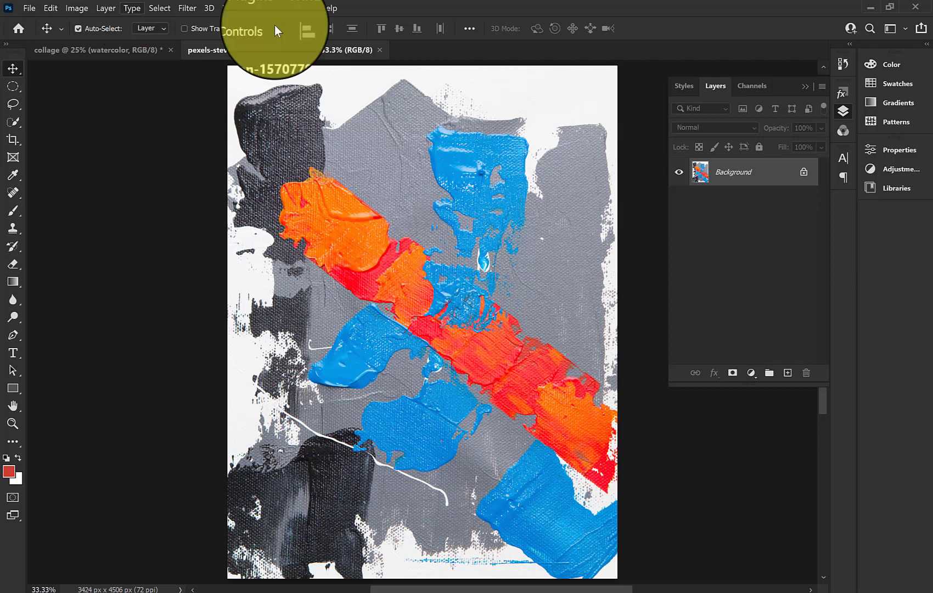
{"action": "left_click", "coordinate": [302, 10]}
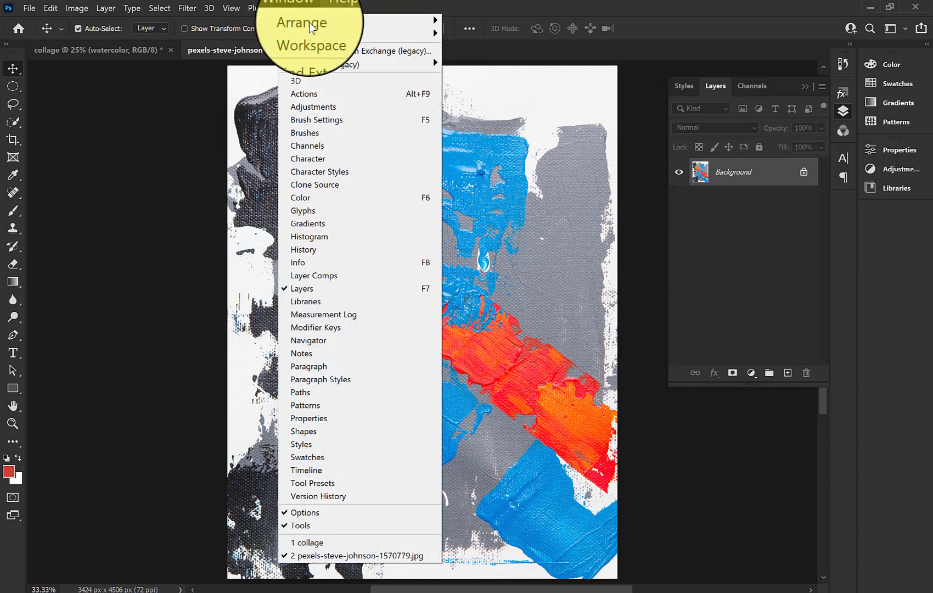
{"action": "mouse_move", "coordinate": [310, 24]}
{"action": "left_click", "coordinate": [504, 21]}
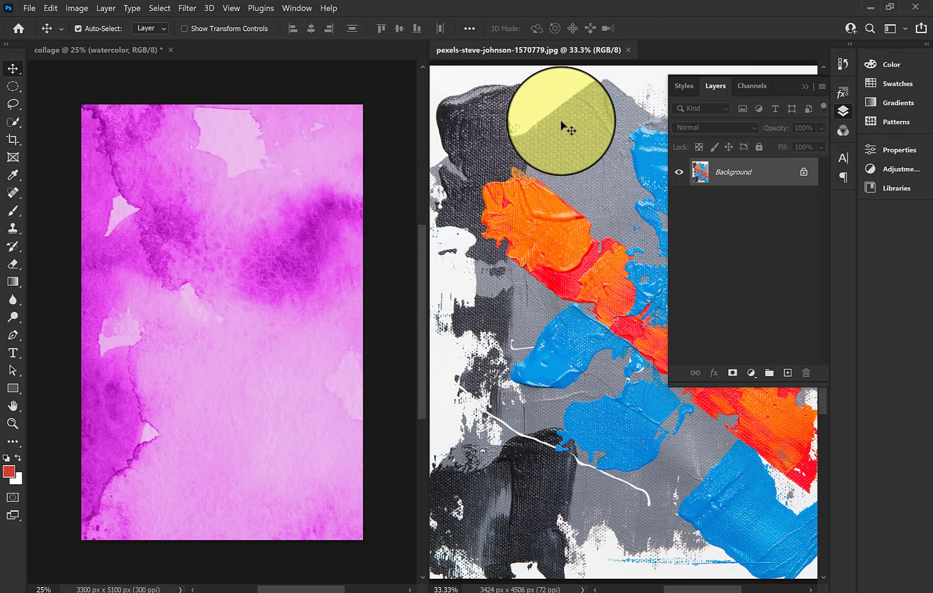
{"action": "left_click", "coordinate": [629, 50]}
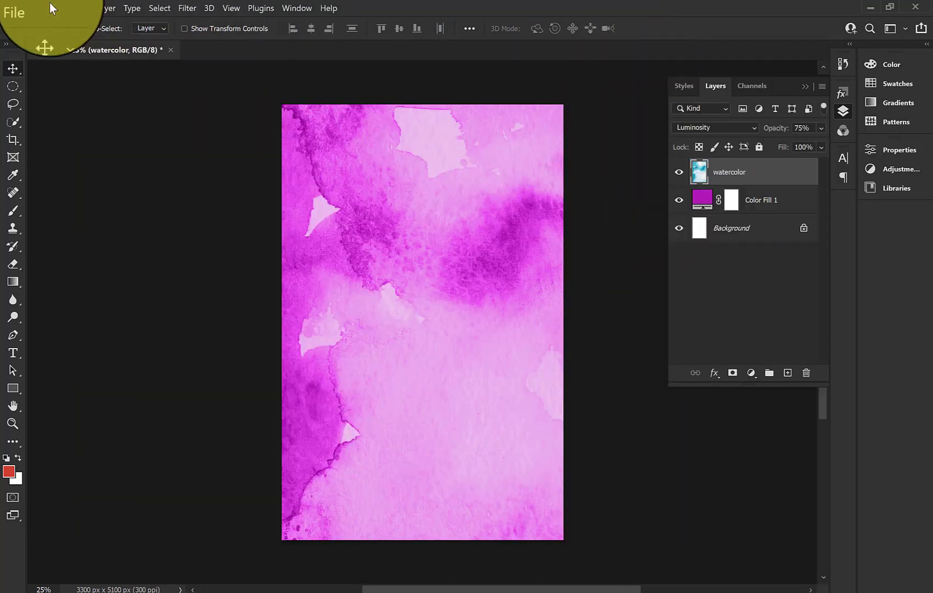
Open the abstract paint image with orange and blue strokes from the pics folder on the Desktop
{"action": "left_click", "coordinate": [29, 8]}
{"action": "left_click", "coordinate": [44, 34]}
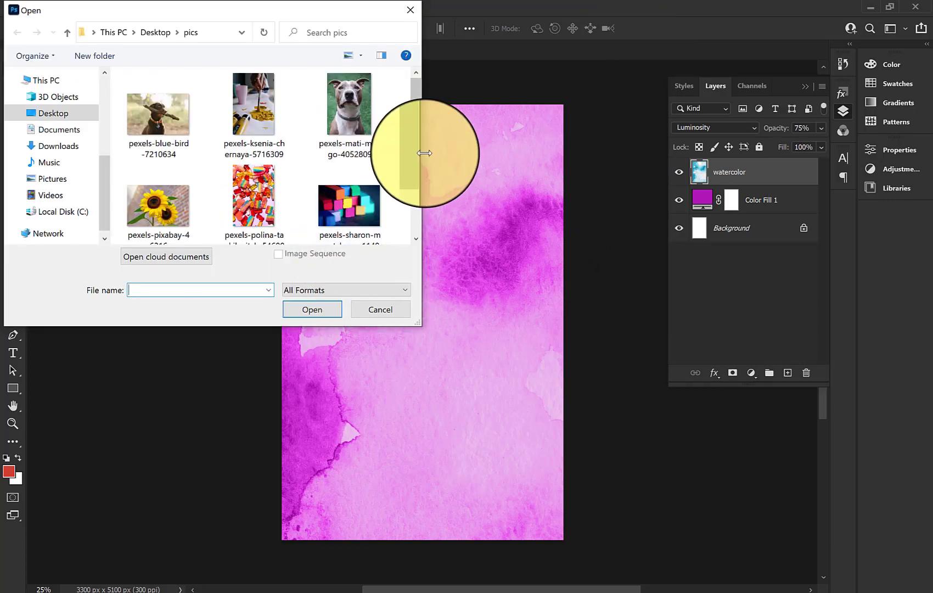
{"action": "left_click_drag", "start_coordinate": [417, 155], "coordinate": [410, 232]}
{"action": "left_click", "coordinate": [191, 211]}
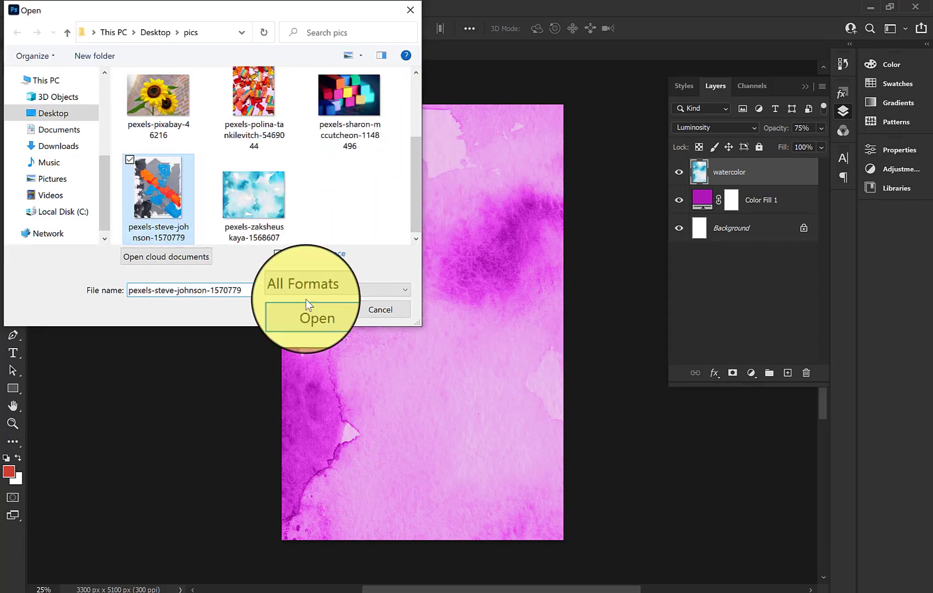
{"action": "left_click", "coordinate": [311, 309]}
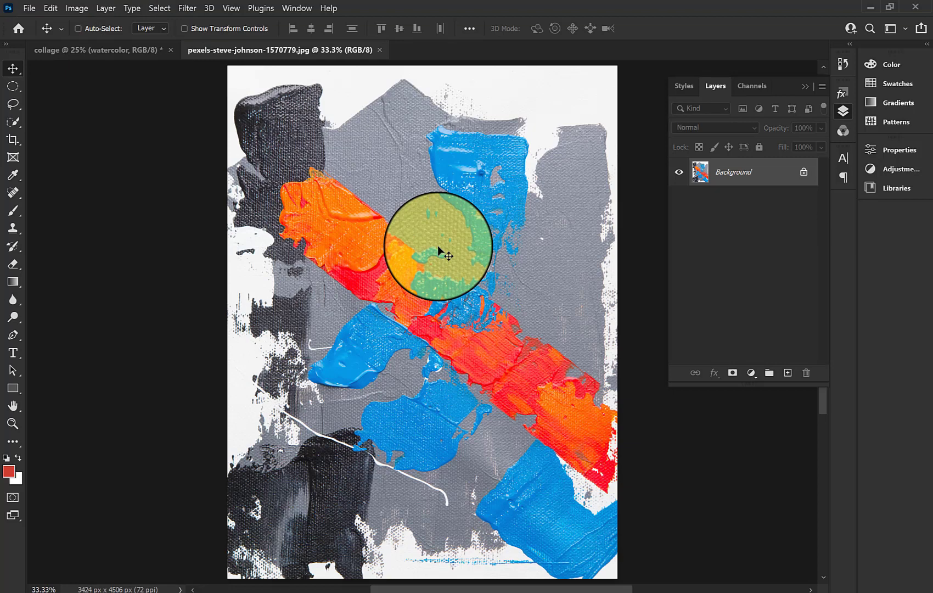
Copy the entire paint image into the collage document as a new layer, centred horizontally and aligned with the canvas's bottom edge
{"action": "key", "text": "ctrl+a"}
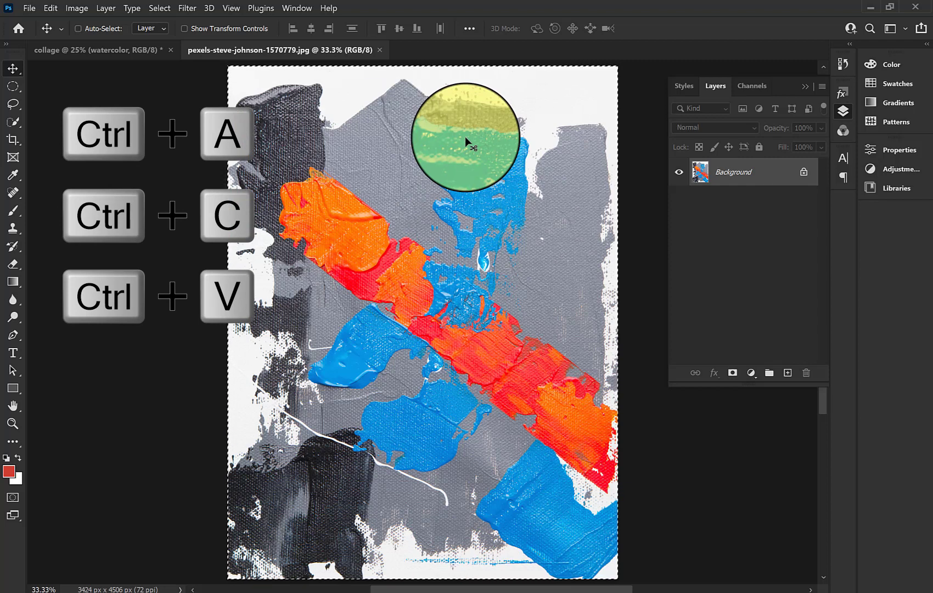
{"action": "key", "text": "ctrl+c"}
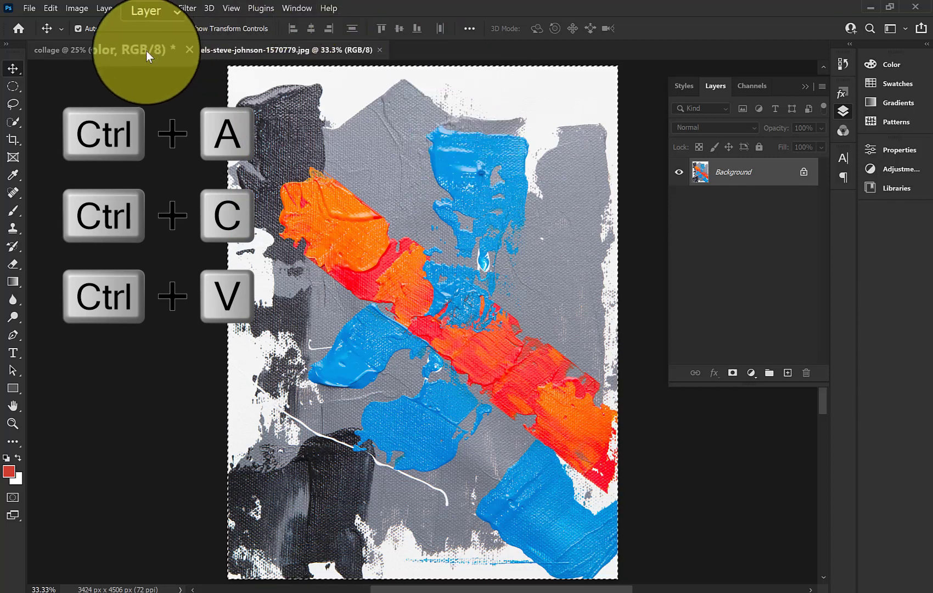
{"action": "left_click", "coordinate": [127, 50]}
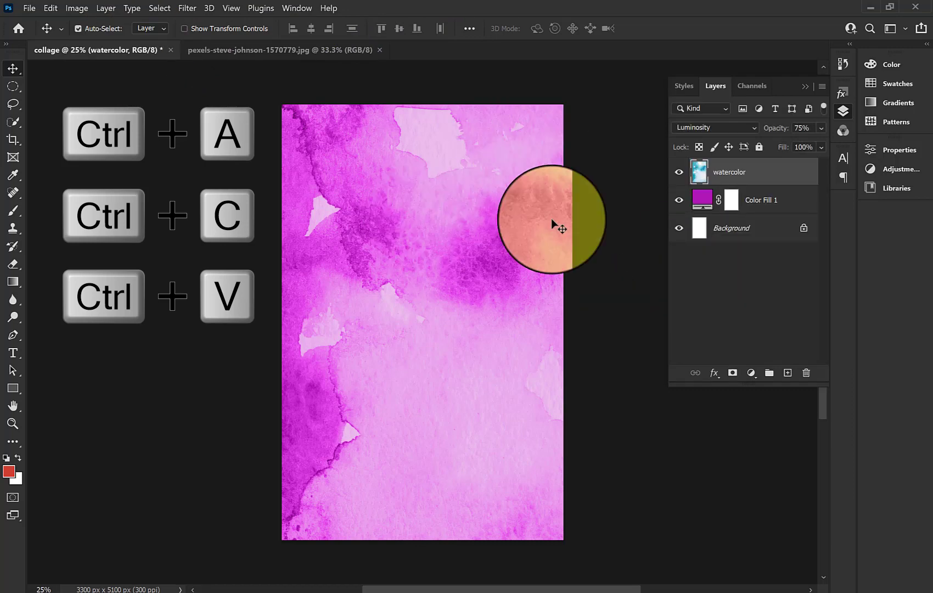
{"action": "key", "text": "ctrl+v"}
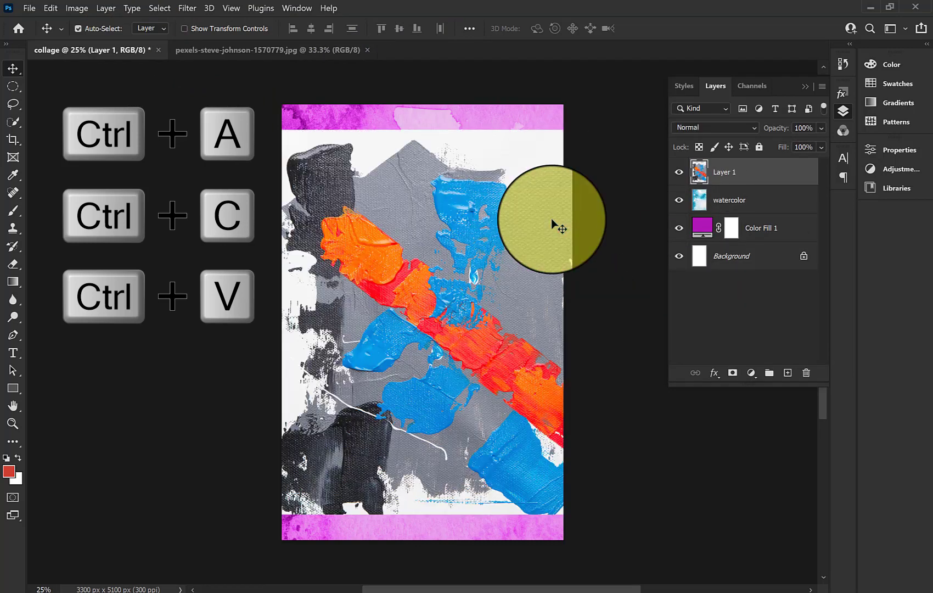
{"action": "left_click_drag", "start_coordinate": [433, 269], "coordinate": [423, 301]}
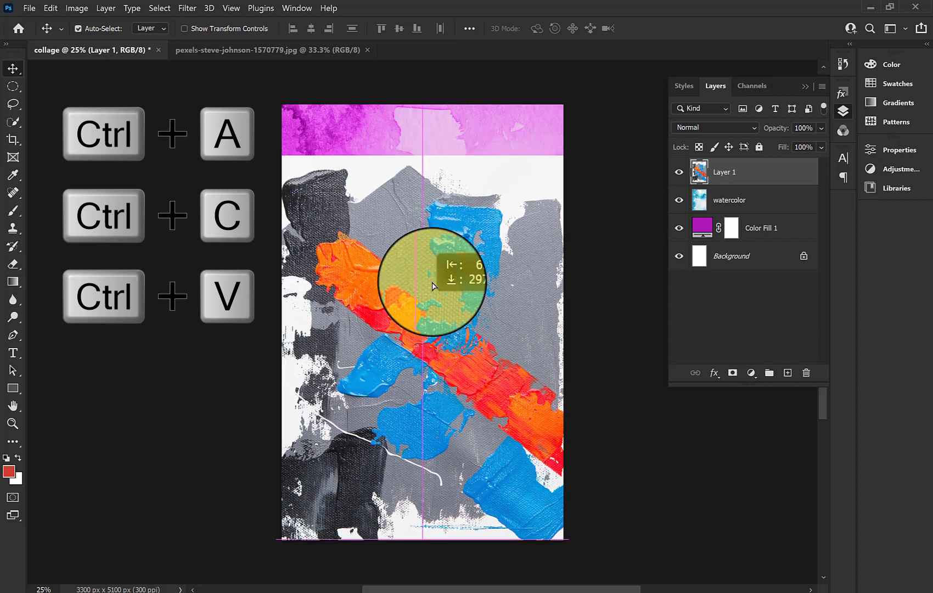
Rename the pasted paint layer as paint texture and set its blend mode to Multiply
{"action": "double_click", "coordinate": [725, 175]}
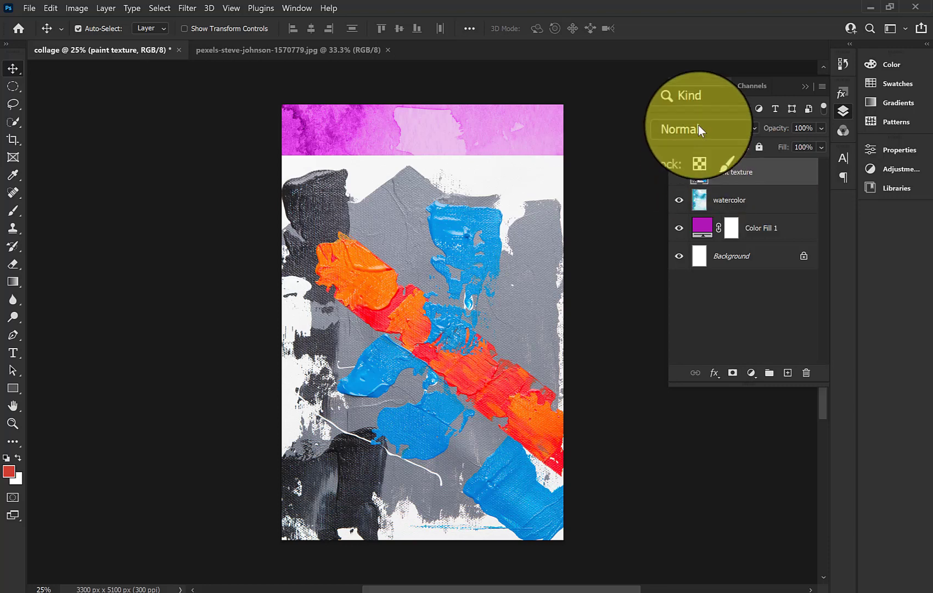
{"action": "left_click", "coordinate": [742, 128]}
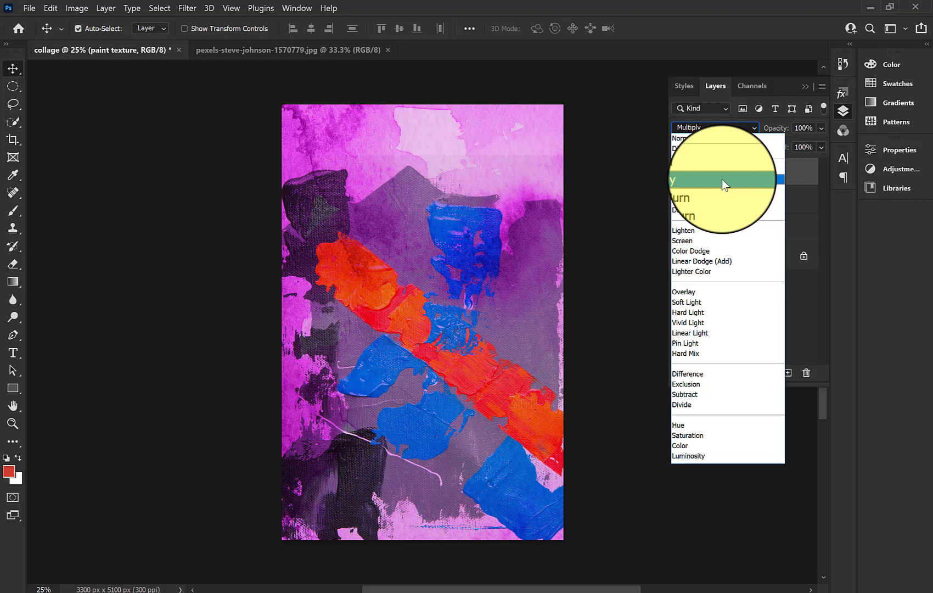
{"action": "left_click", "coordinate": [722, 178]}
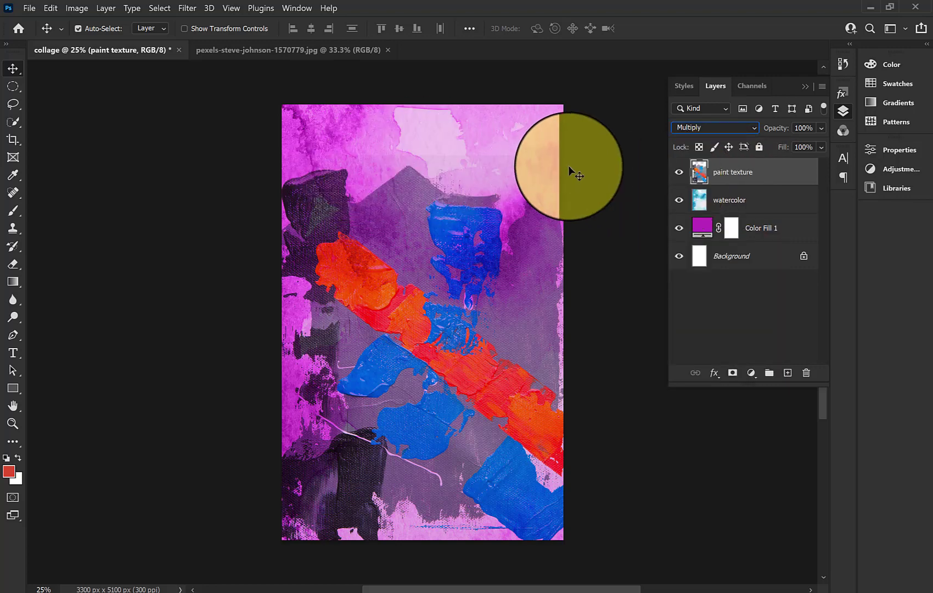
Compare the paint texture layer in Normal blend mode and return it to Multiply
{"action": "left_click", "coordinate": [690, 130]}
{"action": "left_click", "coordinate": [681, 138]}
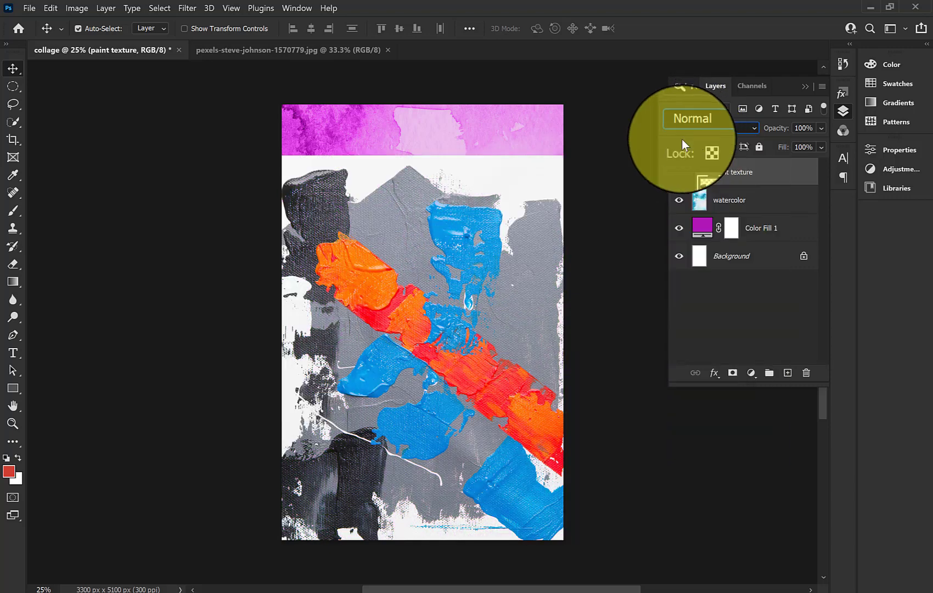
{"action": "left_click", "coordinate": [738, 128]}
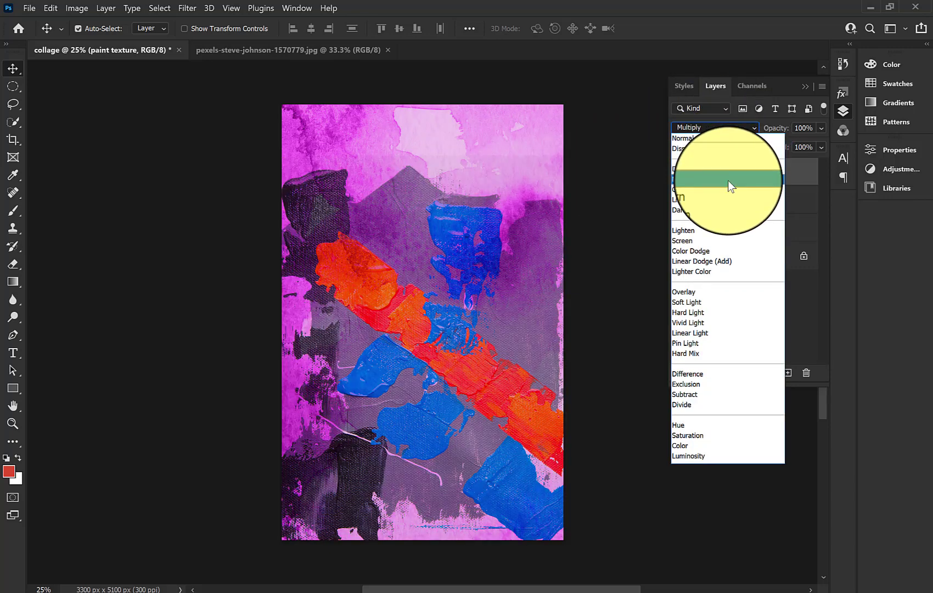
{"action": "left_click", "coordinate": [727, 180]}
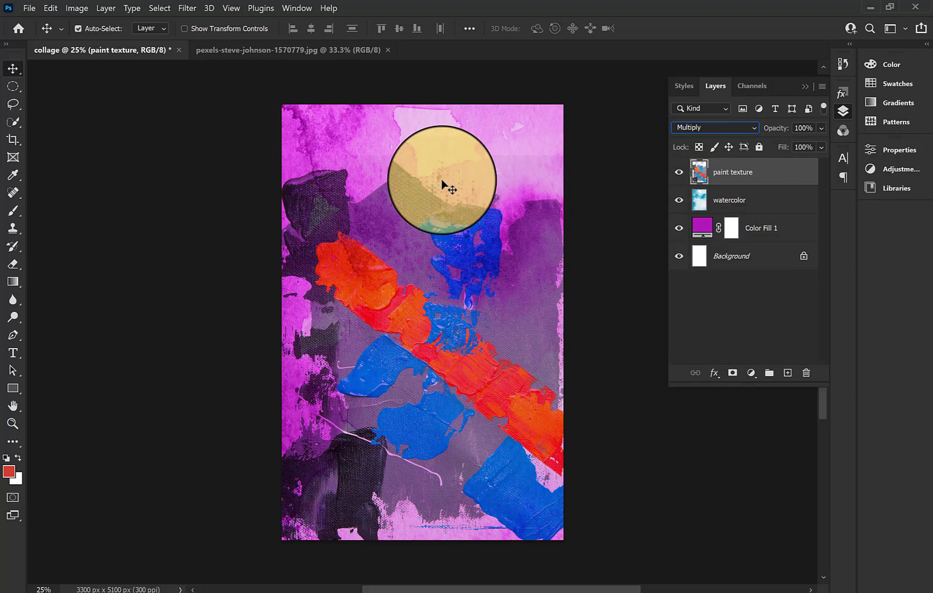
Close the abstract paint image and open the sunflower photo pexels-pixabay-46216 from the pics folder on the Desktop
{"action": "left_click_drag", "start_coordinate": [439, 230], "coordinate": [440, 234]}
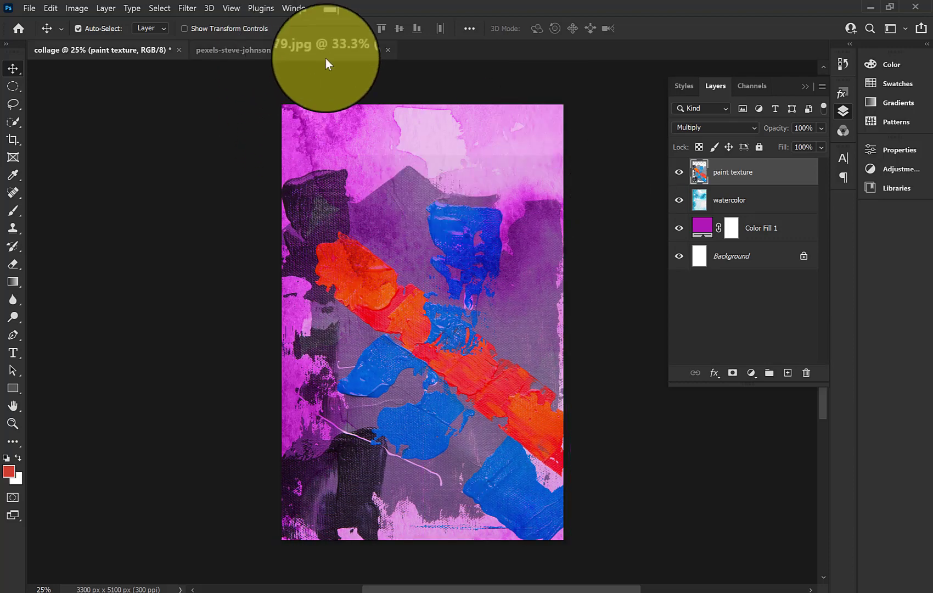
{"action": "left_click", "coordinate": [393, 53]}
{"action": "left_click", "coordinate": [29, 7]}
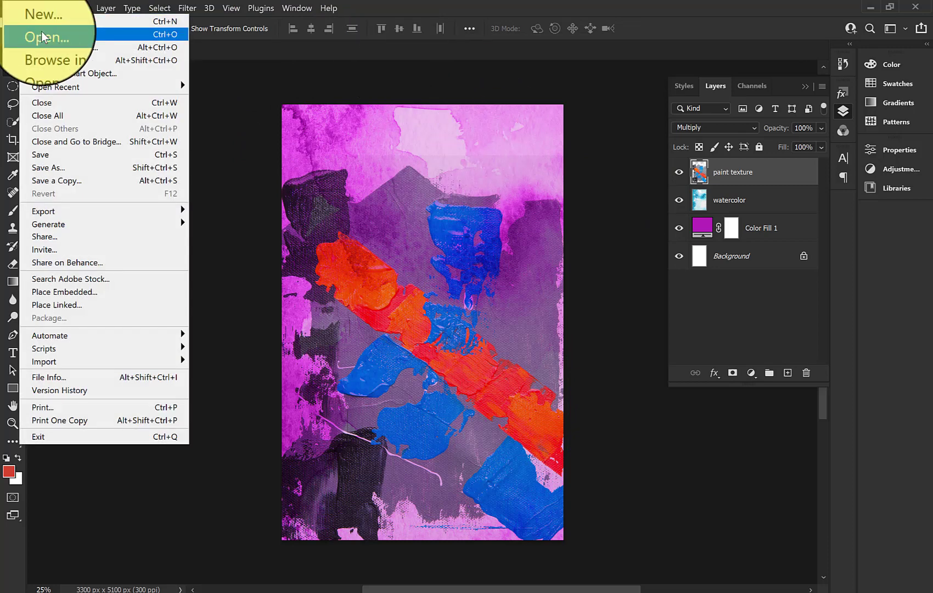
{"action": "left_click", "coordinate": [42, 37]}
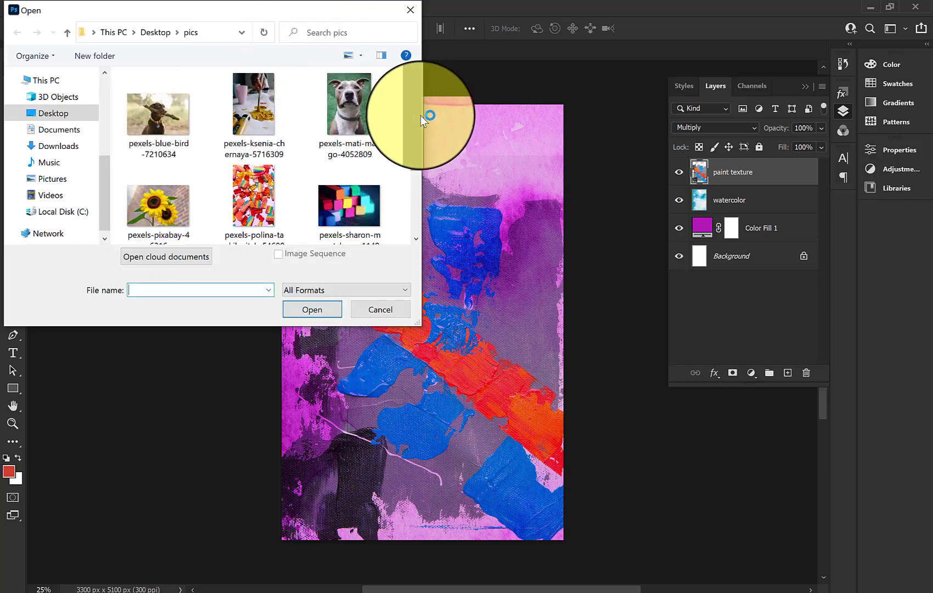
{"action": "scroll", "coordinate": [419, 154], "scroll_direction": "down", "scroll_amount": 3}
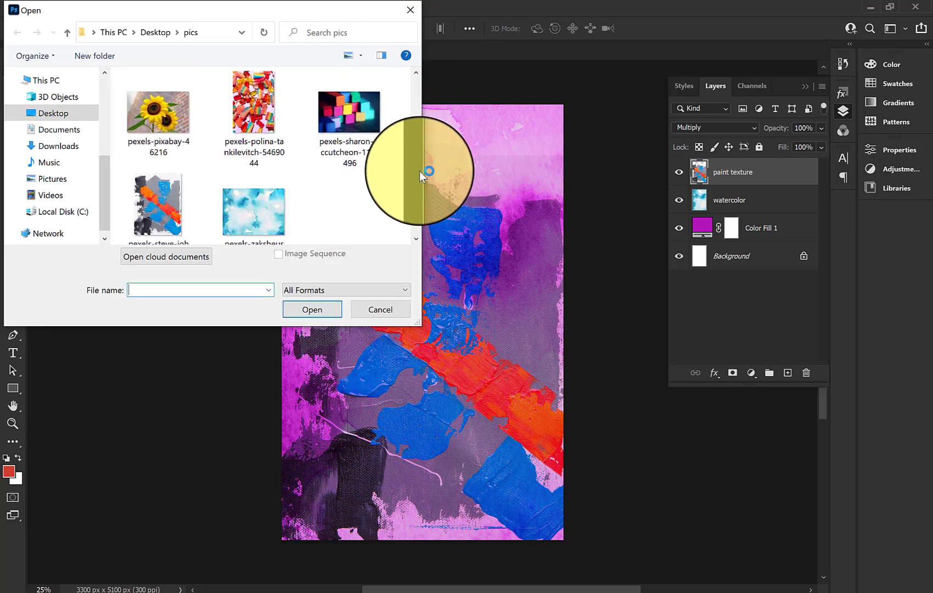
{"action": "scroll", "coordinate": [212, 156], "scroll_direction": "up", "scroll_amount": 1}
{"action": "left_click", "coordinate": [174, 154]}
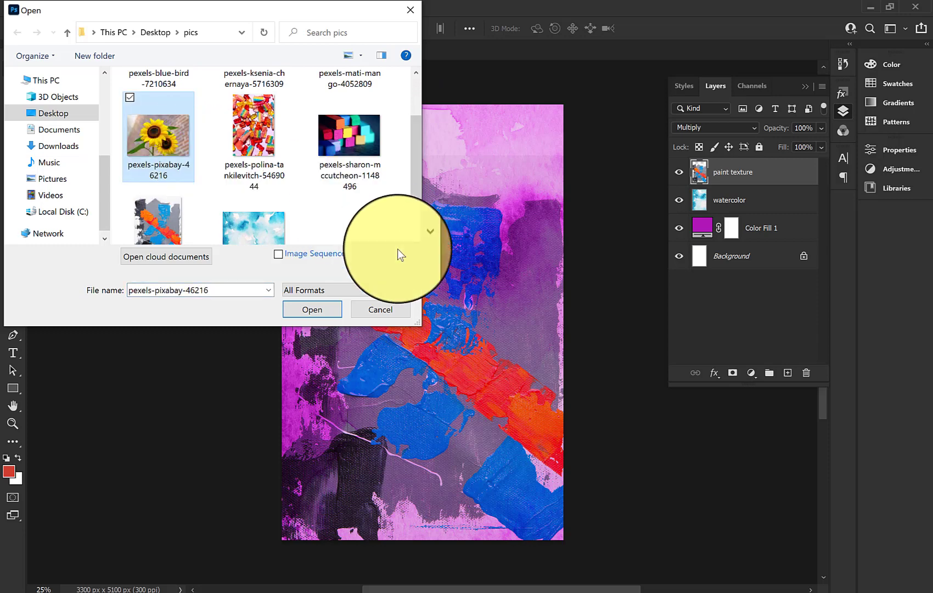
{"action": "left_click", "coordinate": [322, 313]}
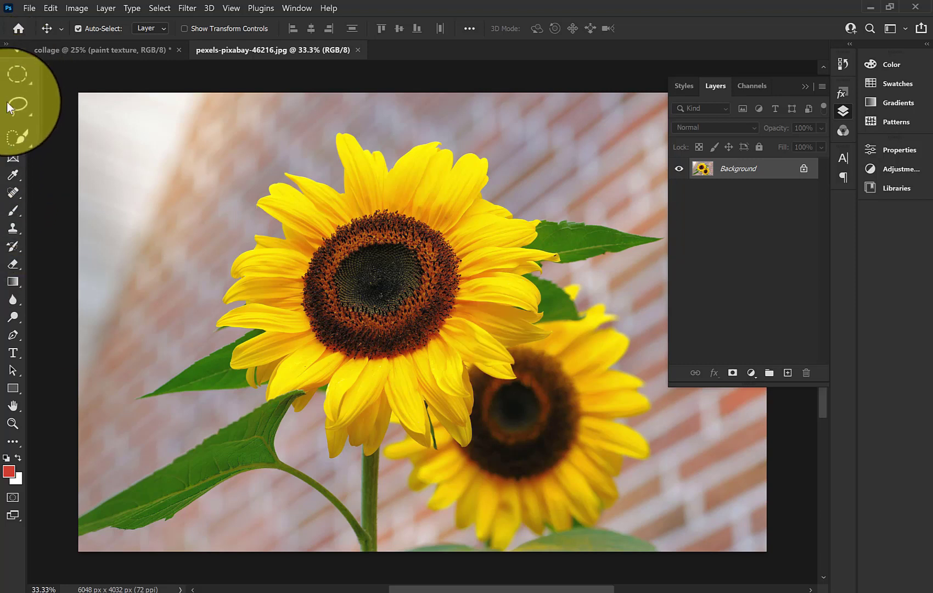
Select the sunflowers automatically using the Quick Selection Tool's Select Subject command
{"action": "left_click", "coordinate": [13, 122]}
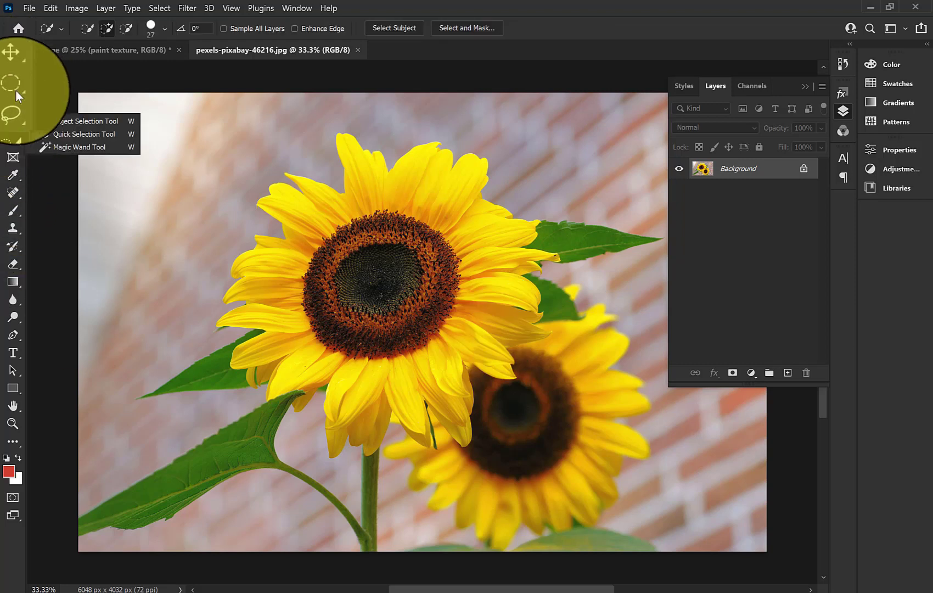
{"action": "left_click", "coordinate": [55, 136]}
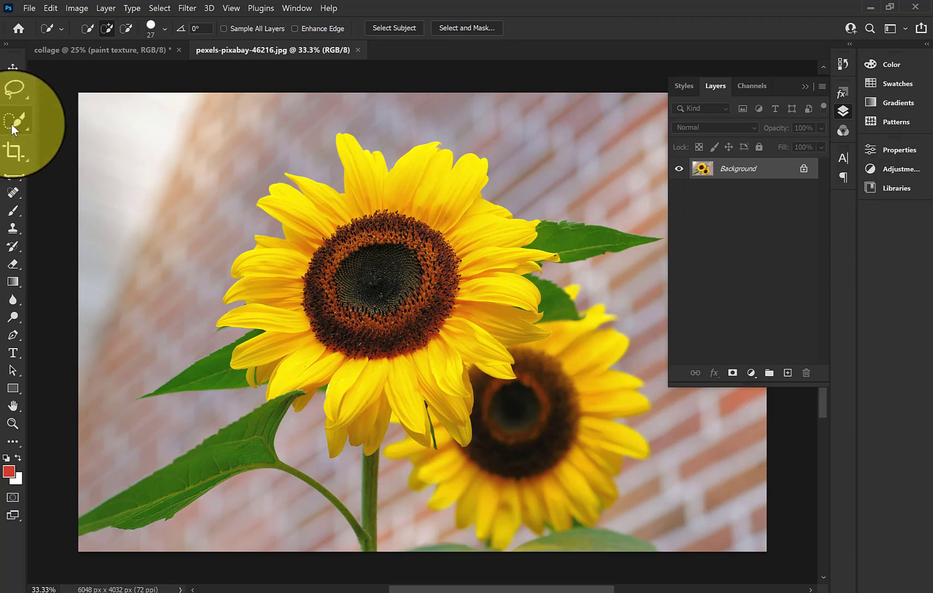
{"action": "right_click", "coordinate": [13, 126]}
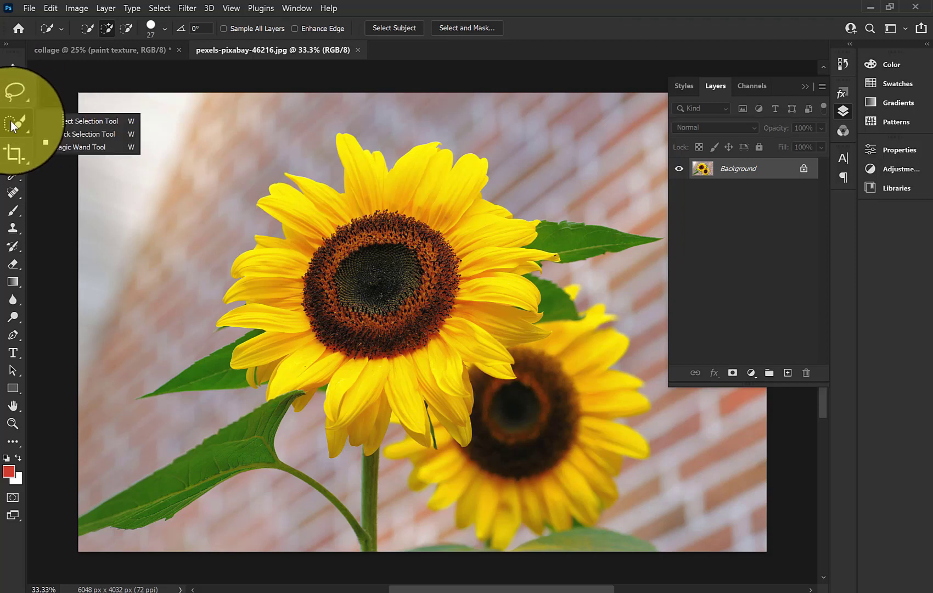
{"action": "left_click", "coordinate": [43, 131]}
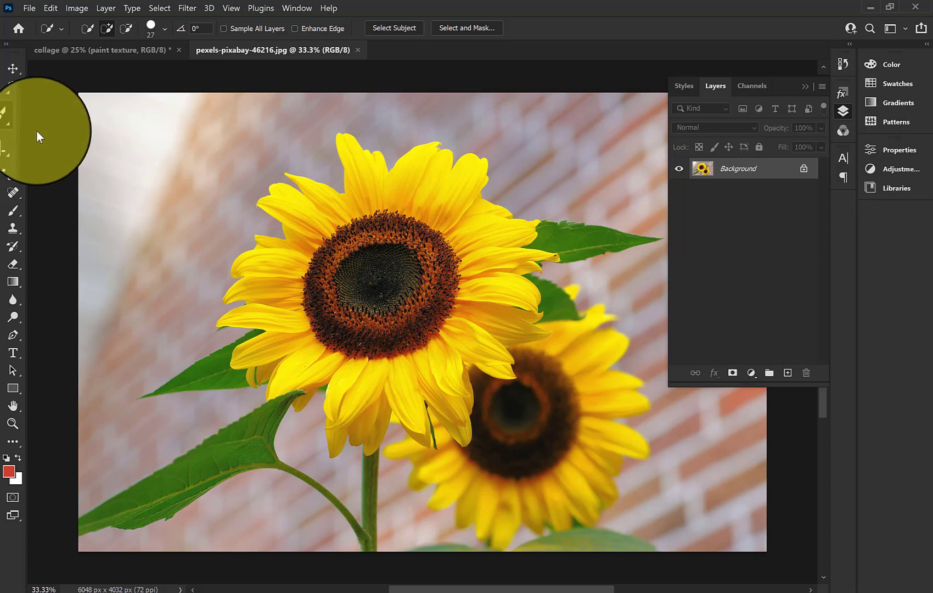
{"action": "left_click", "coordinate": [410, 29]}
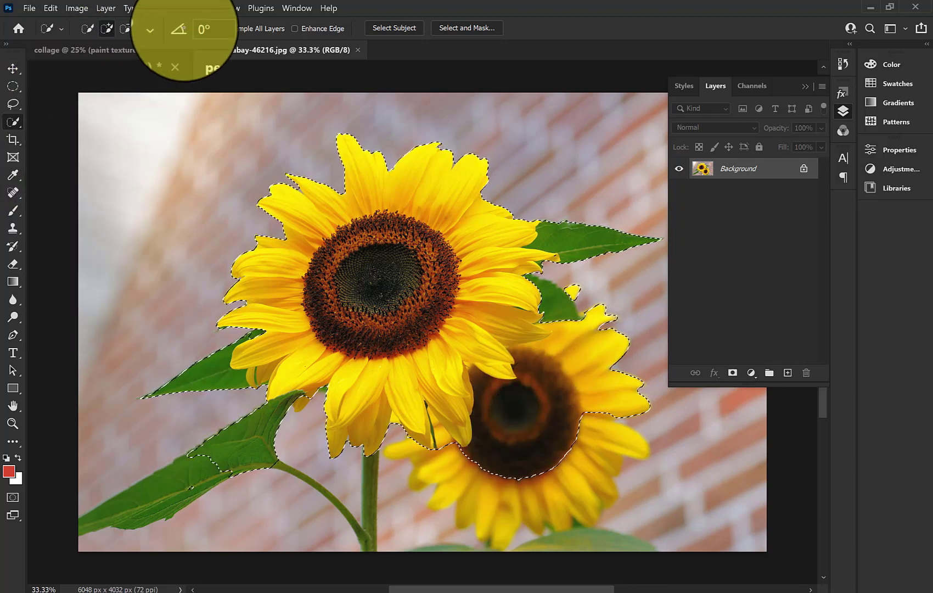
Subtract the lower leaf and the blurred rear sunflower from the selection with a 368 px Quick Selection brush
{"action": "left_click", "coordinate": [165, 30]}
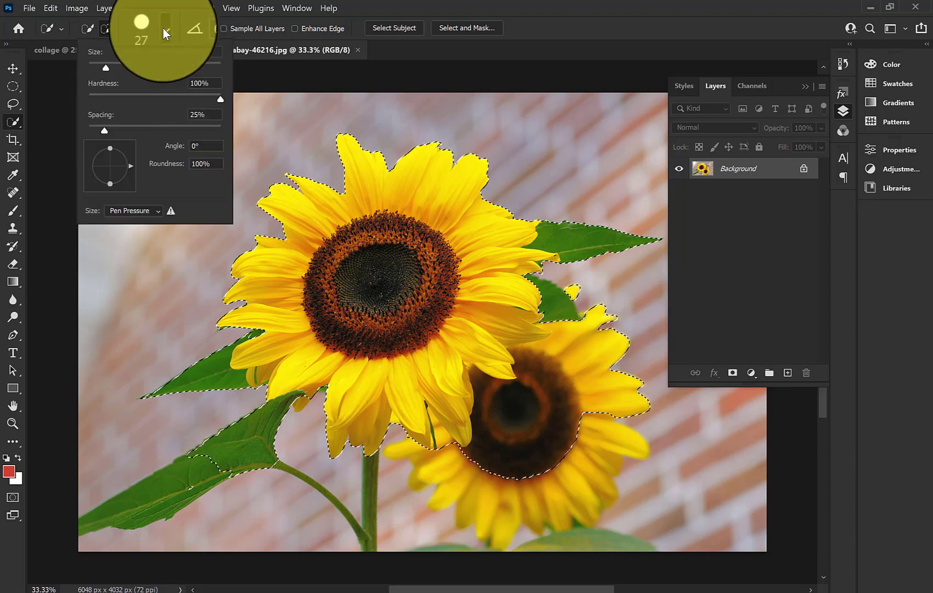
{"action": "left_click_drag", "start_coordinate": [165, 62], "coordinate": [176, 62]}
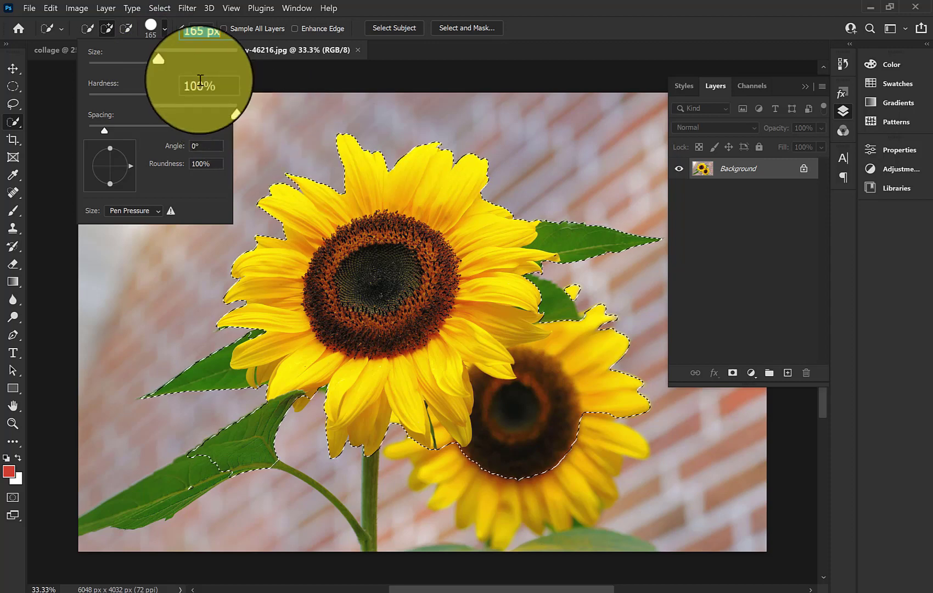
{"action": "left_click", "coordinate": [194, 62]}
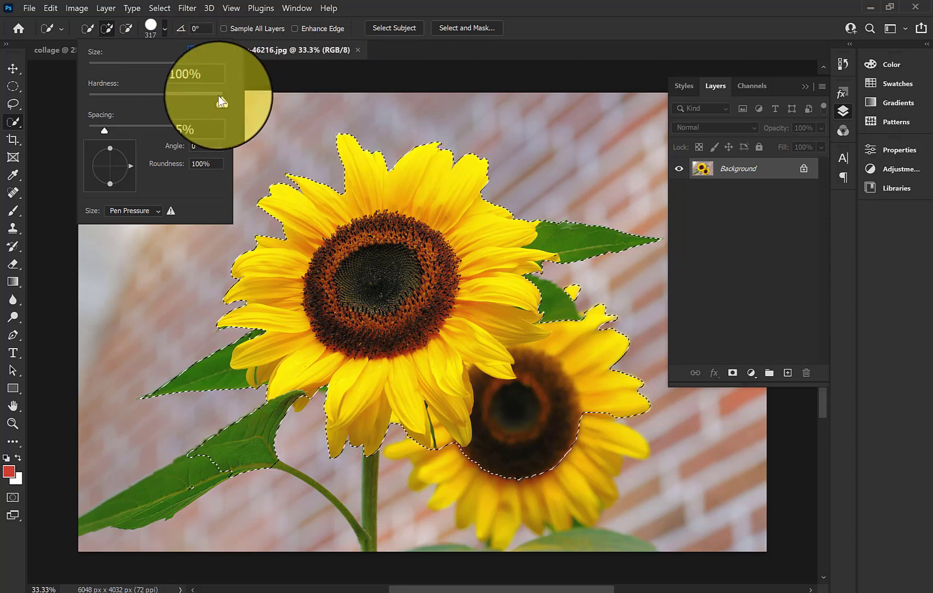
{"action": "left_click_drag", "start_coordinate": [196, 67], "coordinate": [198, 66]}
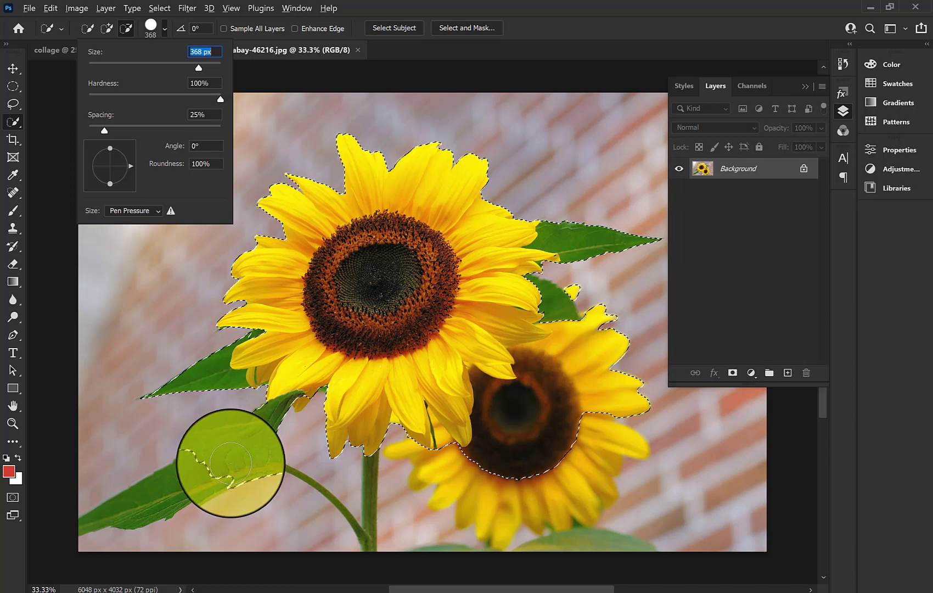
{"action": "mouse_move", "coordinate": [231, 462]}
{"action": "left_mouse_down"}
{"action": "mouse_move", "coordinate": [216, 442]}
{"action": "mouse_move", "coordinate": [223, 467]}
{"action": "mouse_move", "coordinate": [234, 467]}
{"action": "mouse_move", "coordinate": [224, 450]}
{"action": "mouse_move", "coordinate": [266, 455]}
{"action": "mouse_move", "coordinate": [280, 432]}
{"action": "mouse_move", "coordinate": [222, 467]}
{"action": "left_mouse_up"}
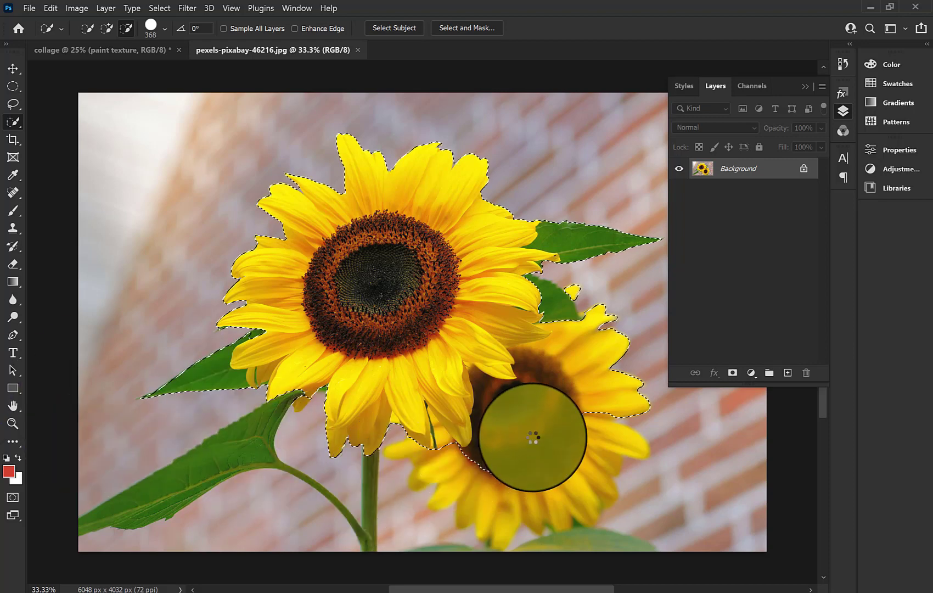
{"action": "mouse_move", "coordinate": [533, 437]}
{"action": "left_mouse_down"}
{"action": "mouse_move", "coordinate": [576, 401]}
{"action": "mouse_move", "coordinate": [579, 421]}
{"action": "mouse_move", "coordinate": [561, 436]}
{"action": "mouse_move", "coordinate": [560, 376]}
{"action": "mouse_move", "coordinate": [585, 375]}
{"action": "mouse_move", "coordinate": [604, 424]}
{"action": "mouse_move", "coordinate": [560, 468]}
{"action": "left_mouse_up"}
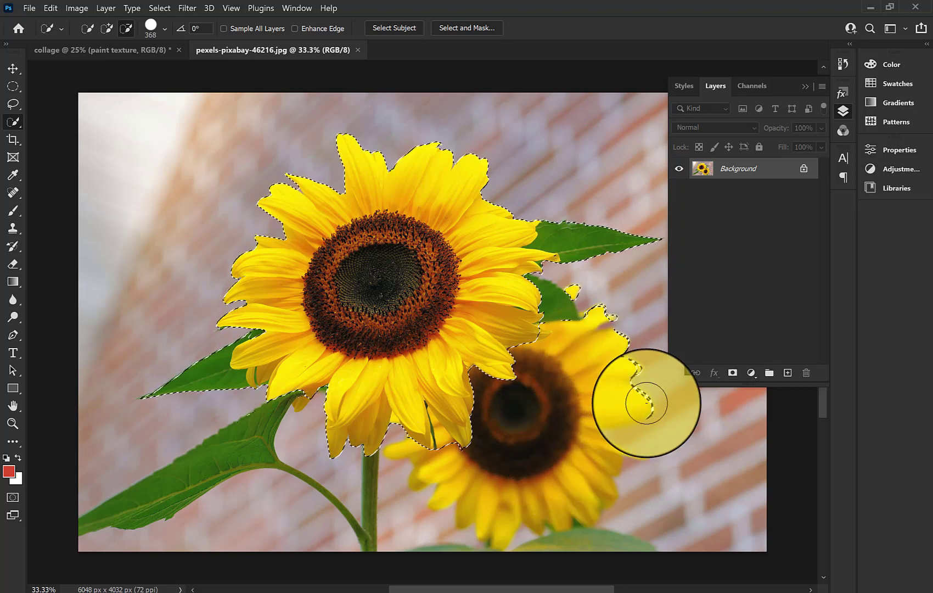
{"action": "mouse_move", "coordinate": [647, 402]}
{"action": "left_mouse_down"}
{"action": "mouse_move", "coordinate": [622, 377]}
{"action": "mouse_move", "coordinate": [607, 308]}
{"action": "left_mouse_up"}
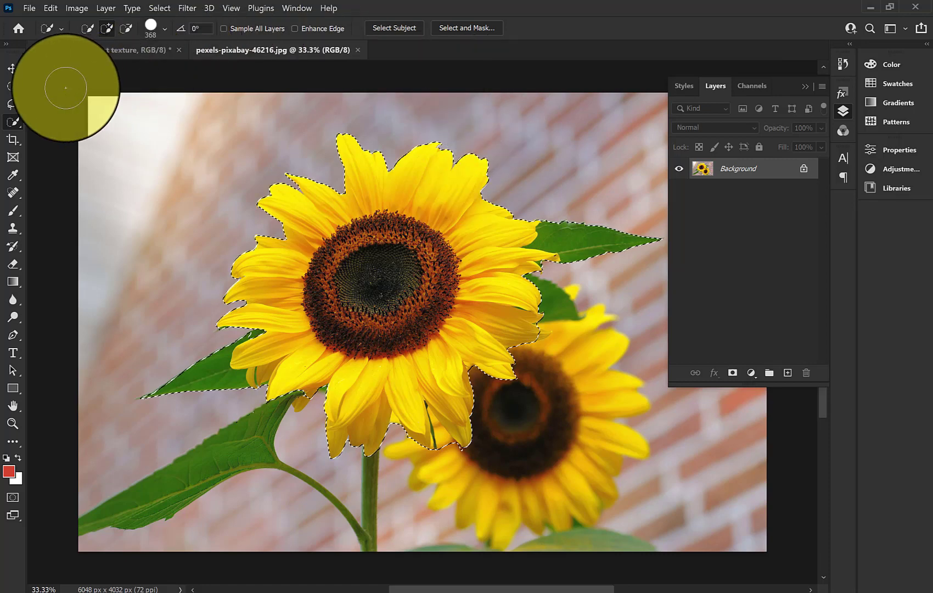
Tile both documents vertically and copy the selected sunflower into the upper right part of the collage as a new layer
{"action": "left_click", "coordinate": [13, 68]}
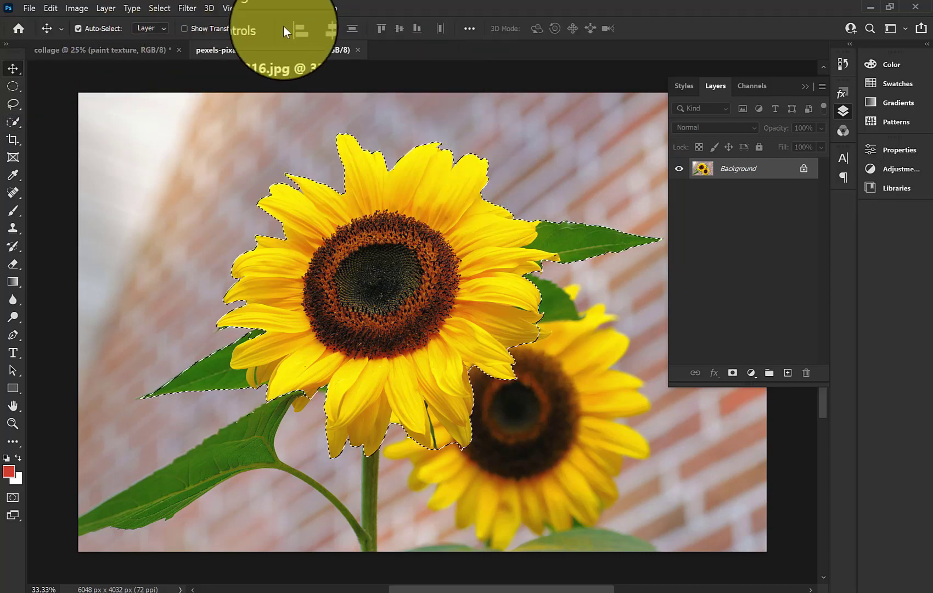
{"action": "left_click", "coordinate": [297, 8]}
{"action": "mouse_move", "coordinate": [305, 22]}
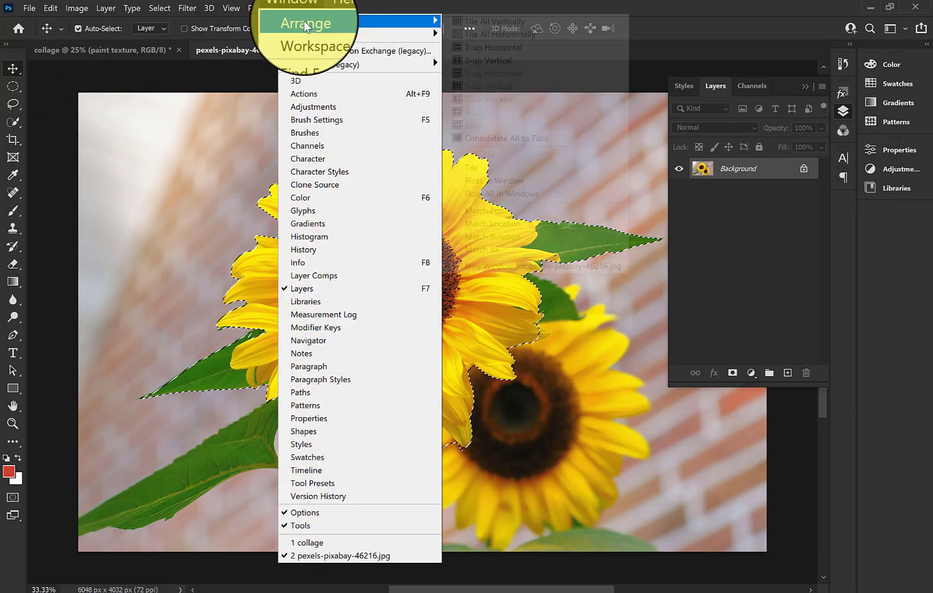
{"action": "left_click", "coordinate": [541, 22]}
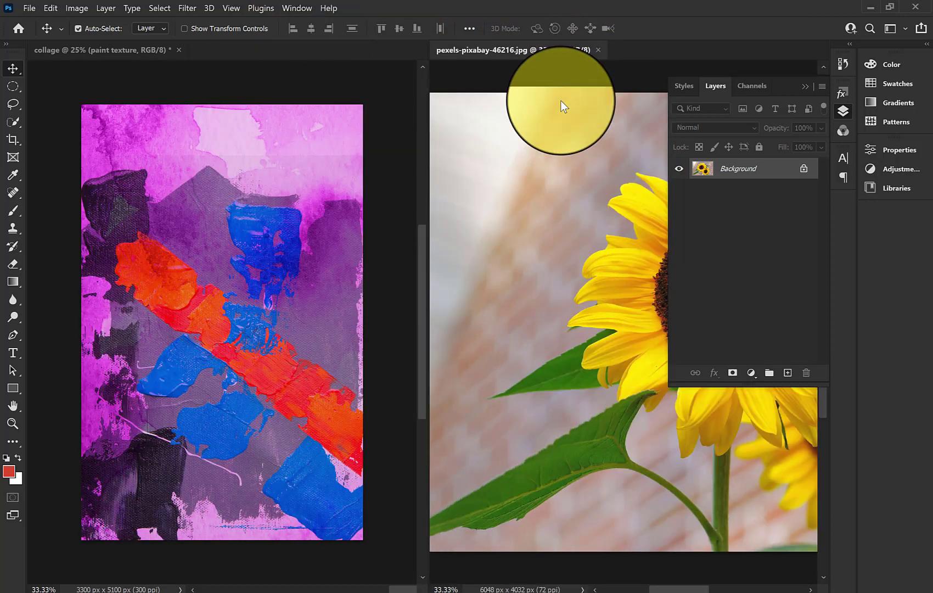
{"action": "left_click", "coordinate": [289, 5]}
{"action": "key", "text": "Escape"}
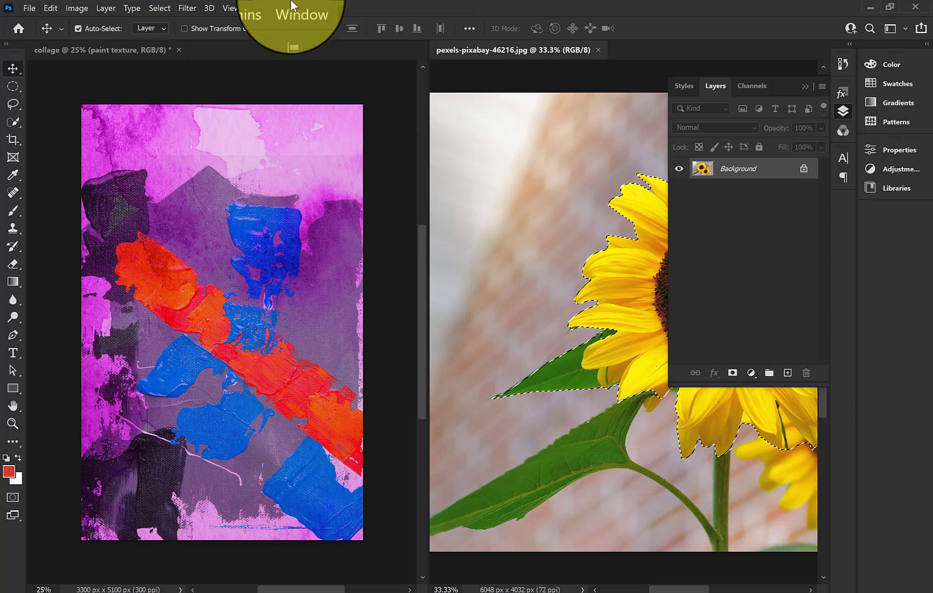
{"action": "left_click", "coordinate": [296, 8]}
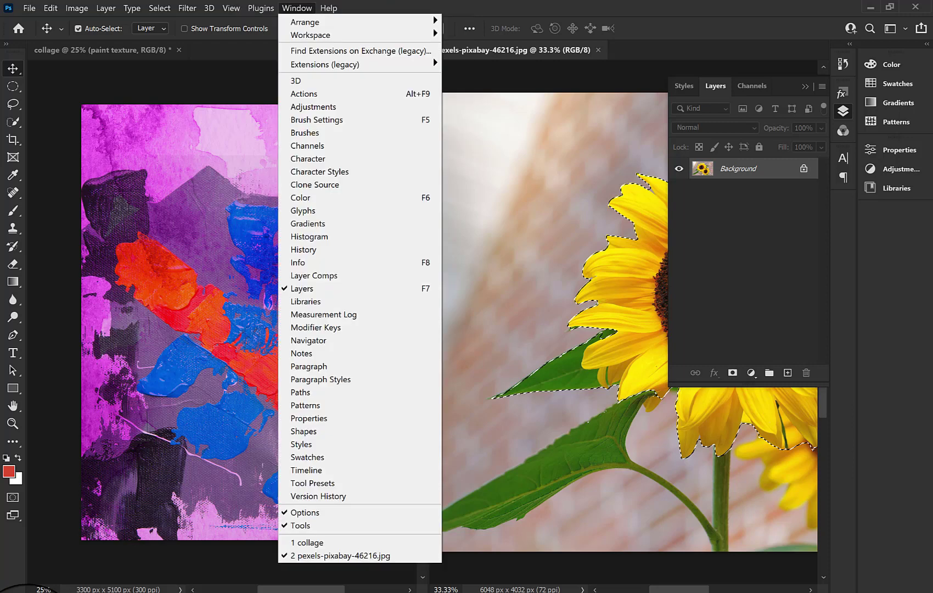
{"action": "left_click", "coordinate": [2, 74]}
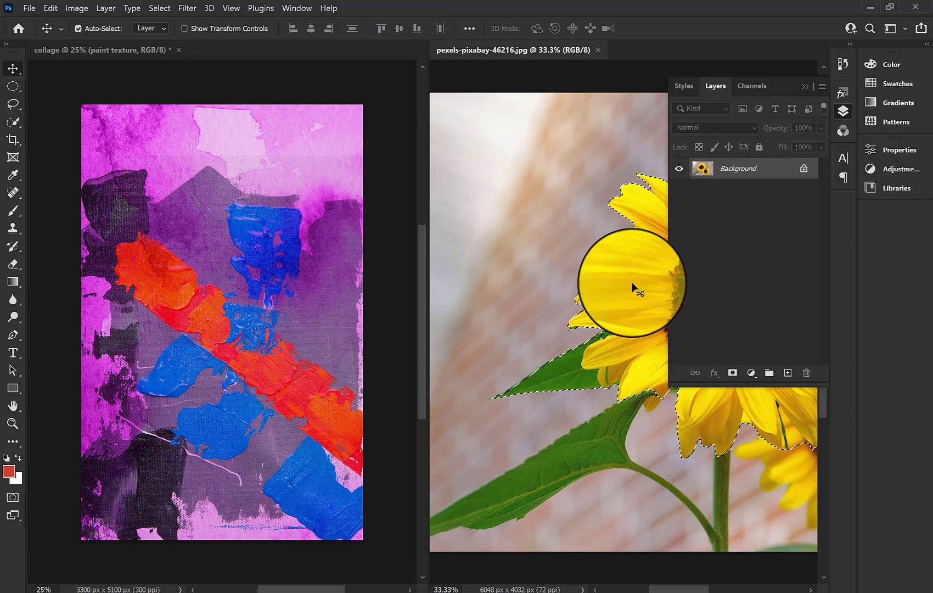
{"action": "left_click_drag", "start_coordinate": [631, 290], "coordinate": [287, 296]}
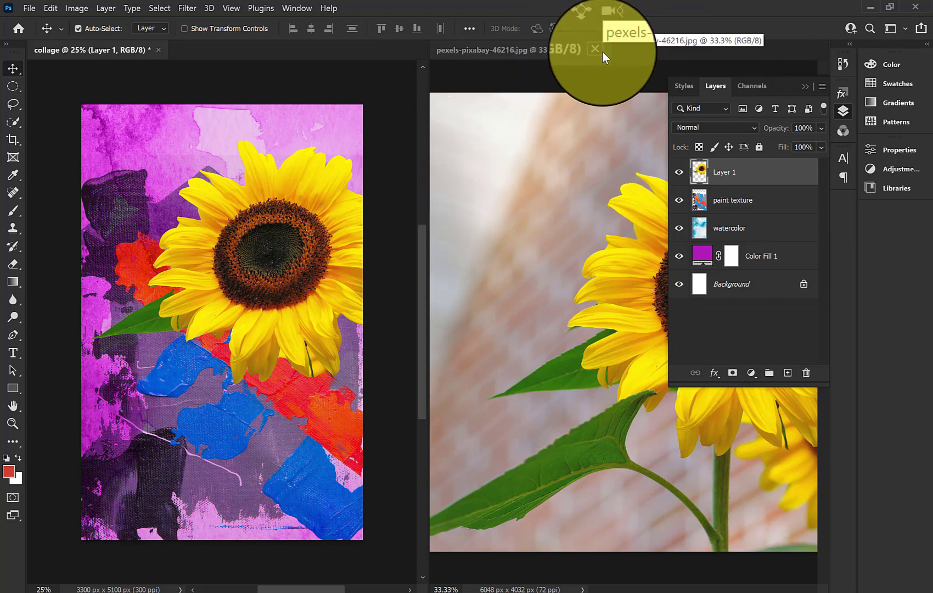
Close the sunflower photo and open the photo of a hand dipping a paintbrush in yellow paint from the pics folder
{"action": "left_click", "coordinate": [602, 52]}
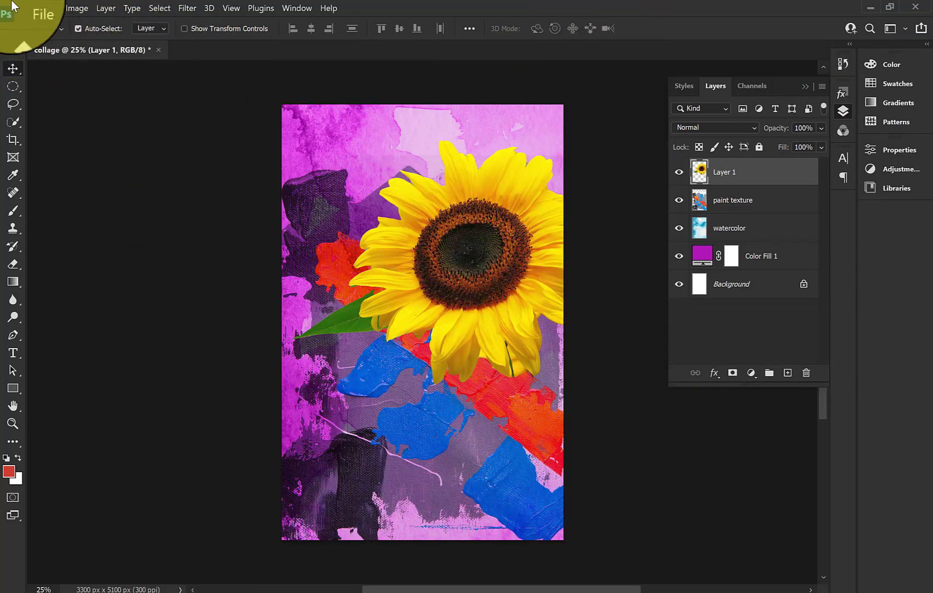
{"action": "left_click", "coordinate": [29, 8]}
{"action": "left_click", "coordinate": [33, 34]}
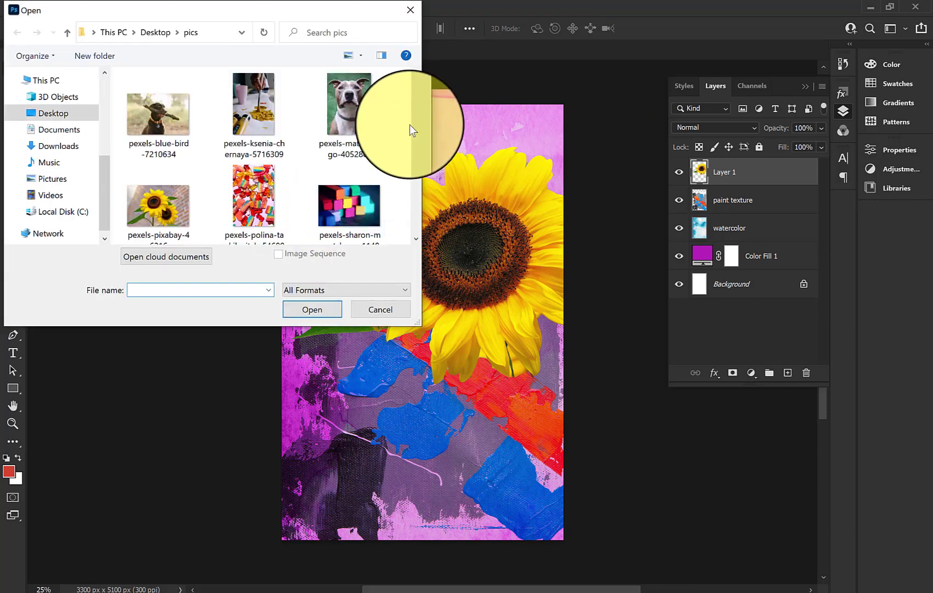
{"action": "scroll", "coordinate": [415, 115], "scroll_direction": "down", "scroll_amount": 1}
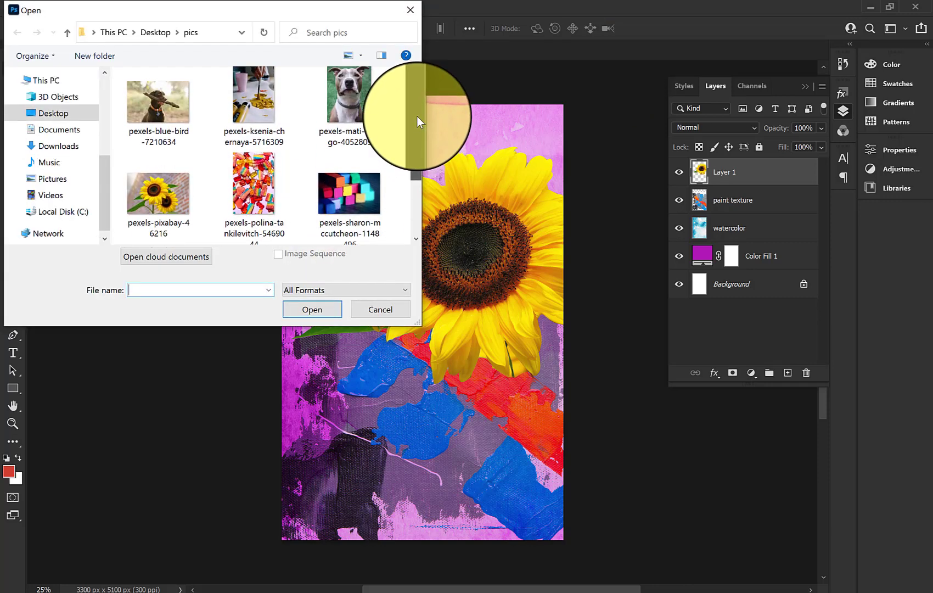
{"action": "left_click", "coordinate": [267, 125]}
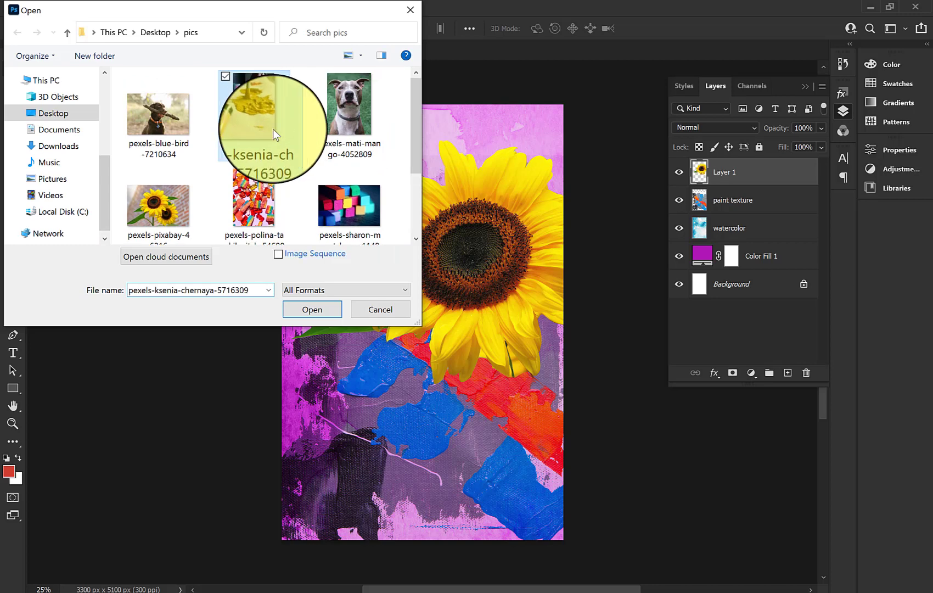
{"action": "left_click", "coordinate": [325, 309]}
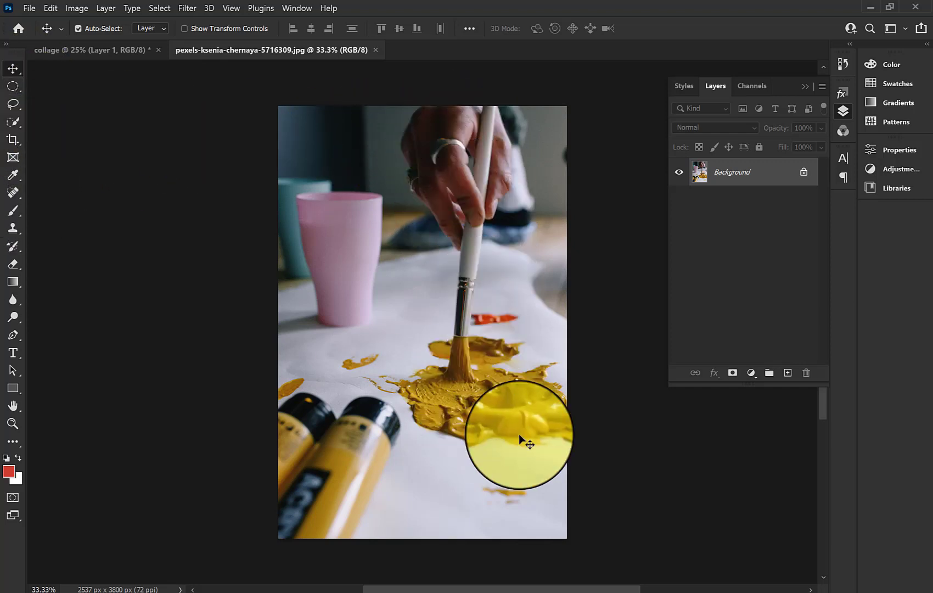
Select the hand, brush and yellow paint with Select Subject and Quick Selection, excluding the red paint, and return to the collage document
{"action": "left_click", "coordinate": [14, 118]}
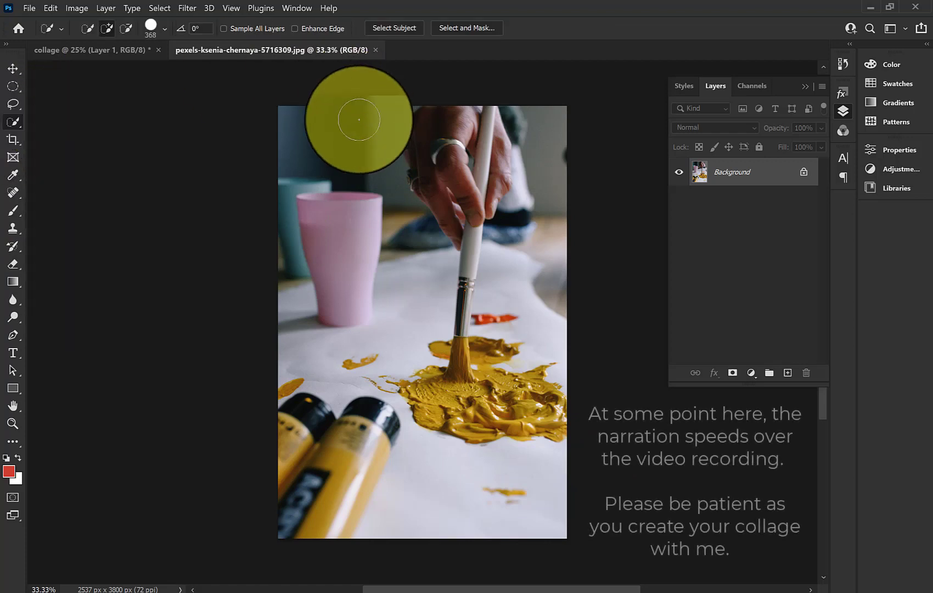
{"action": "left_click", "coordinate": [390, 28]}
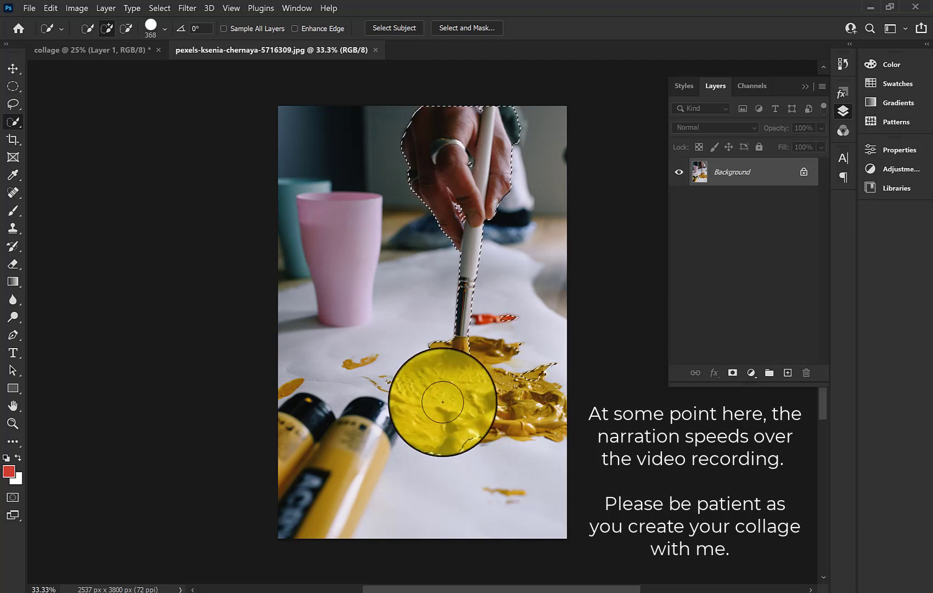
{"action": "left_click_drag", "start_coordinate": [469, 404], "coordinate": [506, 404]}
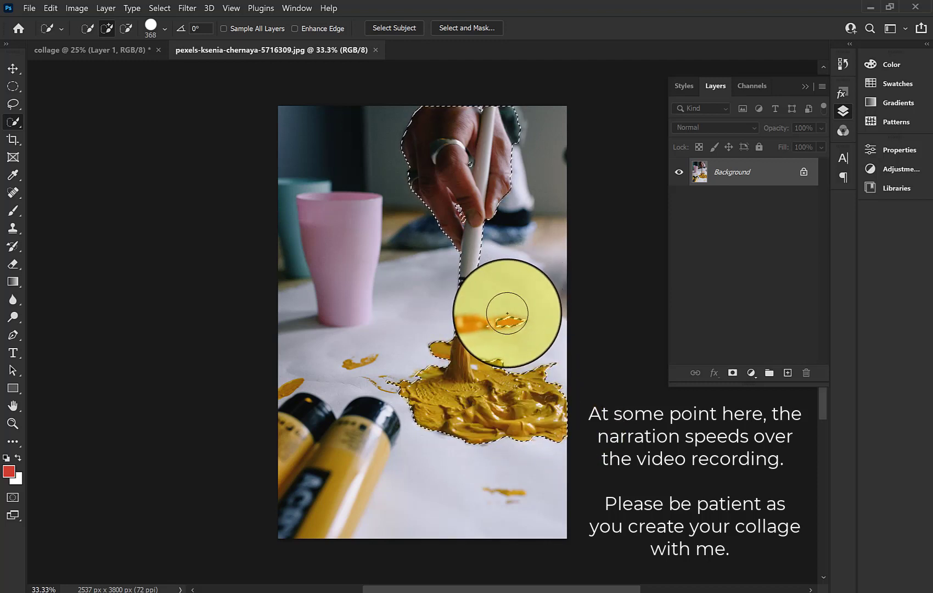
{"action": "key", "text": "alt"}
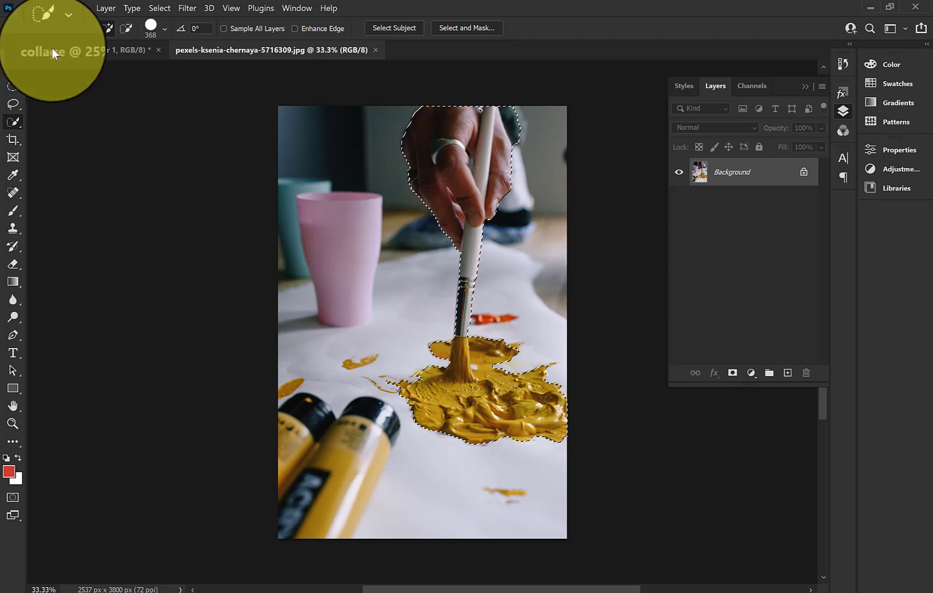
{"action": "left_click", "coordinate": [76, 55]}
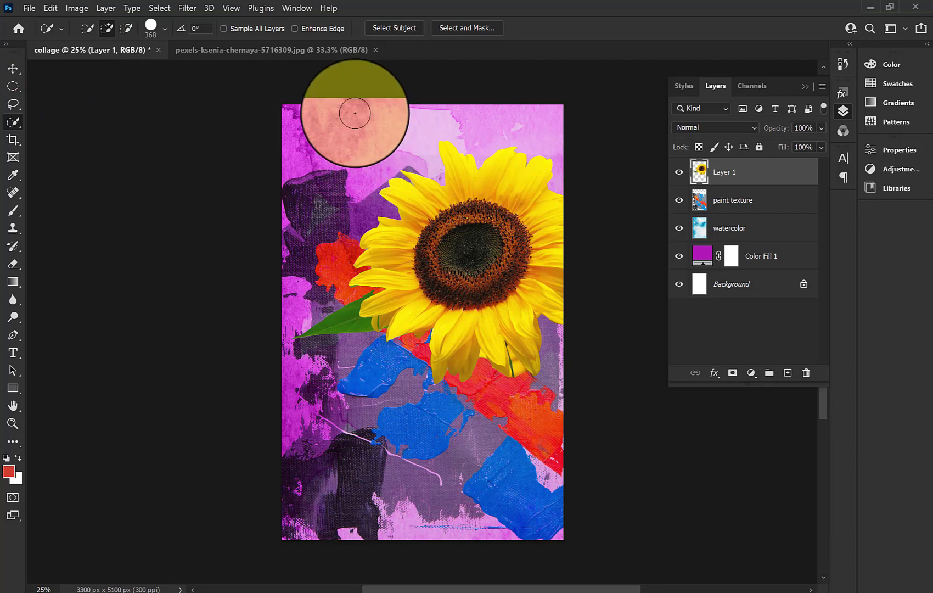
Paste the cut-out hand, brush and yellow paint into the collage as a new layer and move it to the canvas's upper left edge
{"action": "key", "text": "ctrl+v"}
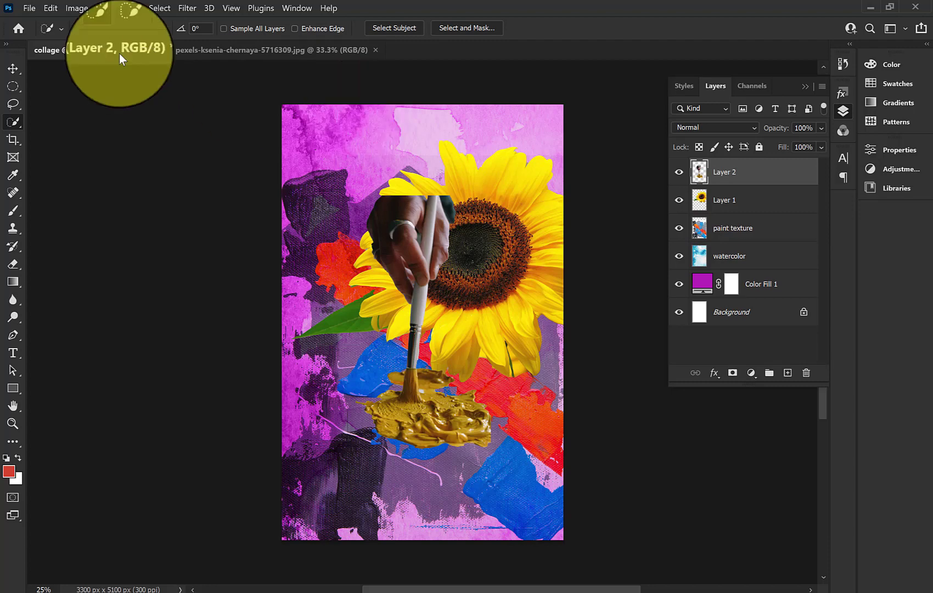
{"action": "left_click", "coordinate": [13, 70]}
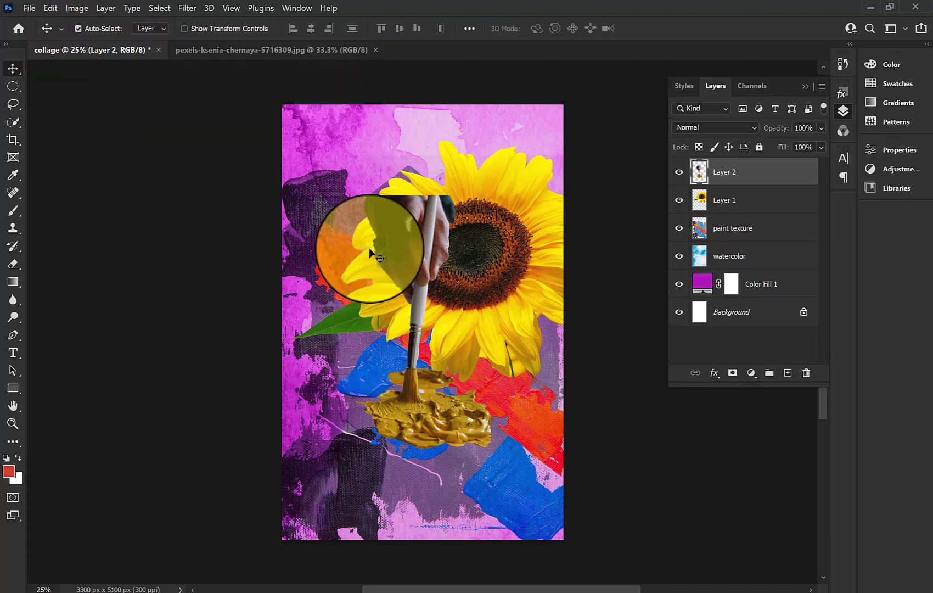
{"action": "mouse_move", "coordinate": [386, 236]}
{"action": "left_mouse_down"}
{"action": "mouse_move", "coordinate": [396, 208]}
{"action": "mouse_move", "coordinate": [338, 140]}
{"action": "mouse_move", "coordinate": [346, 145]}
{"action": "left_mouse_up"}
Rotate the hand layer counterclockwise so the brush slants down to the right, and position its paint over the sunflower's centre
{"action": "left_click", "coordinate": [49, 9]}
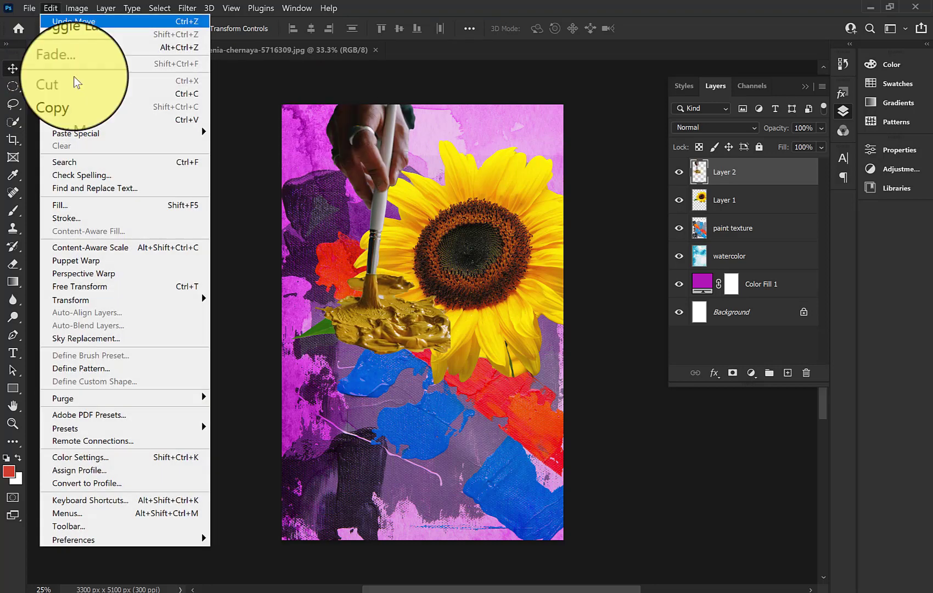
{"action": "left_click", "coordinate": [137, 289]}
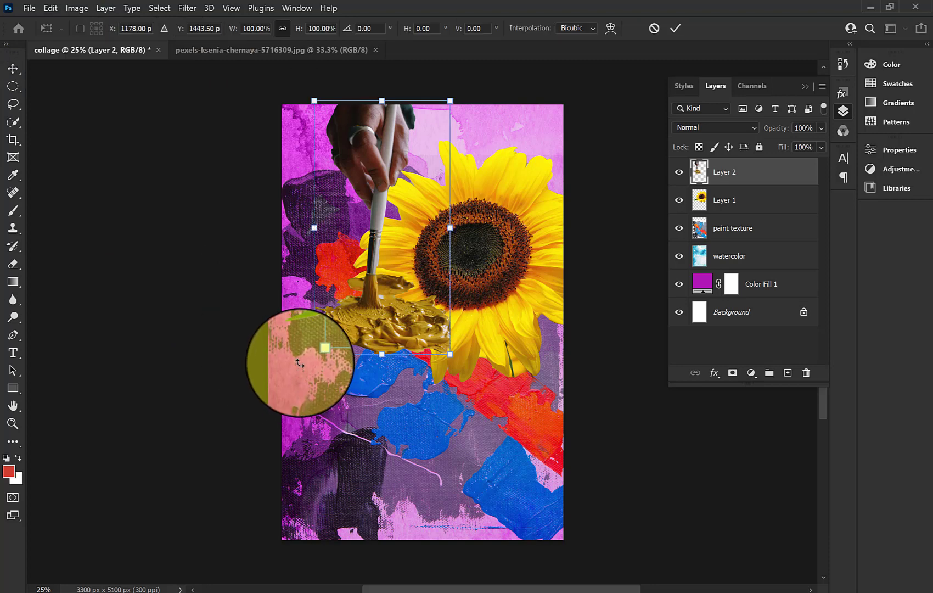
{"action": "mouse_move", "coordinate": [300, 365]}
{"action": "left_mouse_down"}
{"action": "mouse_move", "coordinate": [401, 378]}
{"action": "mouse_move", "coordinate": [422, 356]}
{"action": "left_mouse_up"}
{"action": "left_click_drag", "start_coordinate": [323, 195], "coordinate": [389, 211]}
{"action": "key", "text": "Return"}
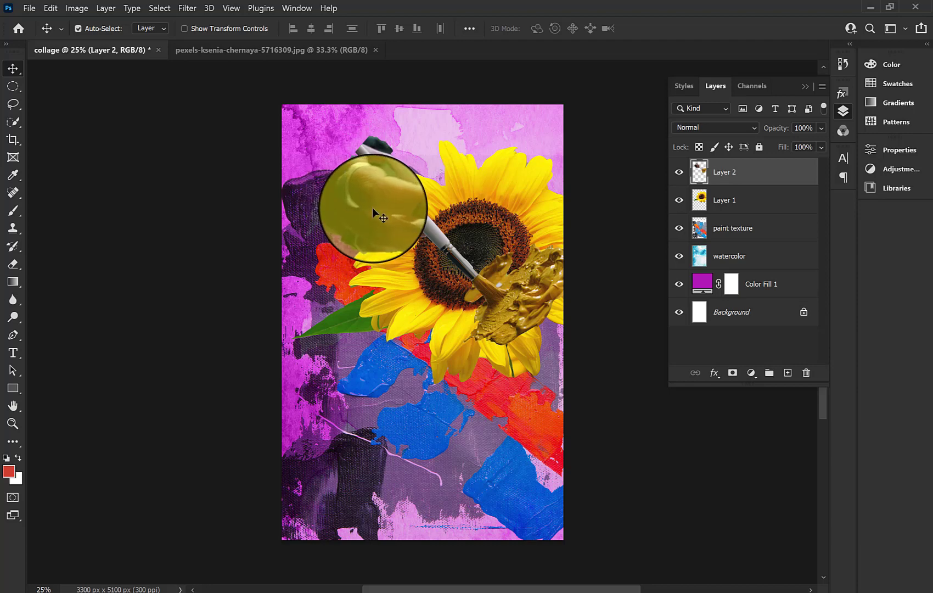
{"action": "mouse_move", "coordinate": [371, 207]}
{"action": "left_mouse_down"}
{"action": "mouse_move", "coordinate": [294, 145]}
{"action": "mouse_move", "coordinate": [308, 141]}
{"action": "mouse_move", "coordinate": [286, 166]}
{"action": "mouse_move", "coordinate": [301, 161]}
{"action": "mouse_move", "coordinate": [330, 216]}
{"action": "mouse_move", "coordinate": [344, 211]}
{"action": "mouse_move", "coordinate": [347, 196]}
{"action": "left_mouse_up"}
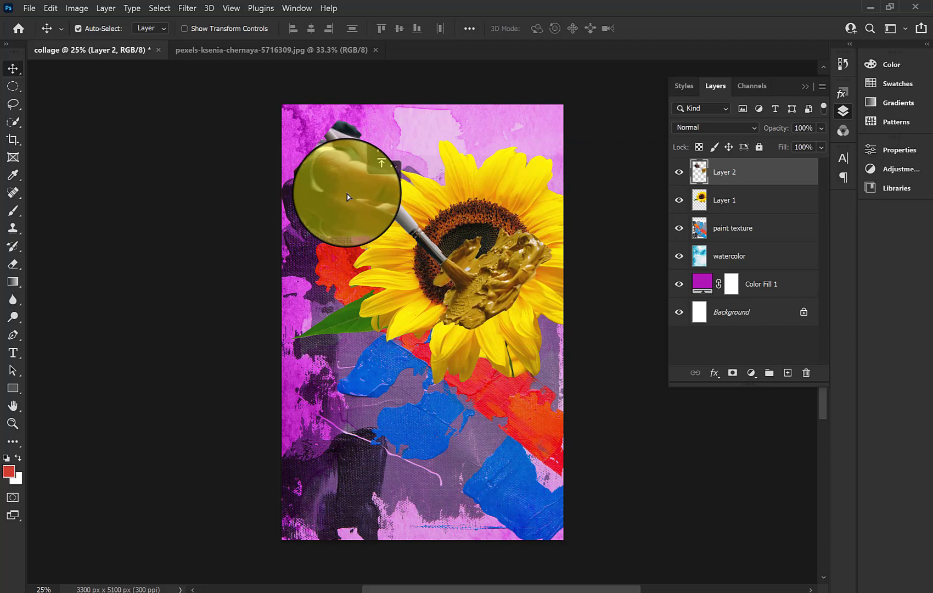
{"action": "left_click_drag", "start_coordinate": [347, 196], "coordinate": [349, 202]}
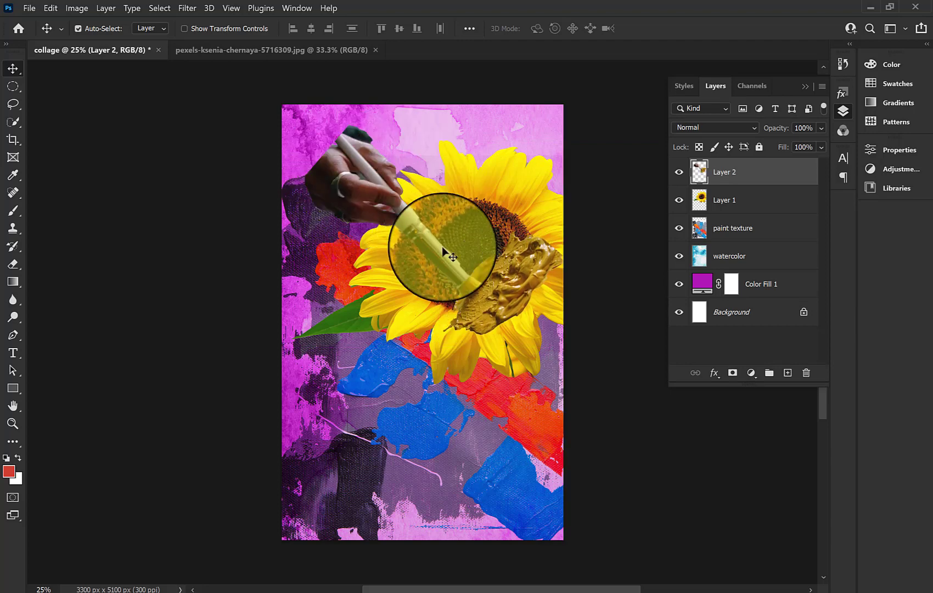
Scale the hand layer proportionally to about 128.6% and position it so the hand enters from the canvas's upper left edge
{"action": "left_click", "coordinate": [50, 8]}
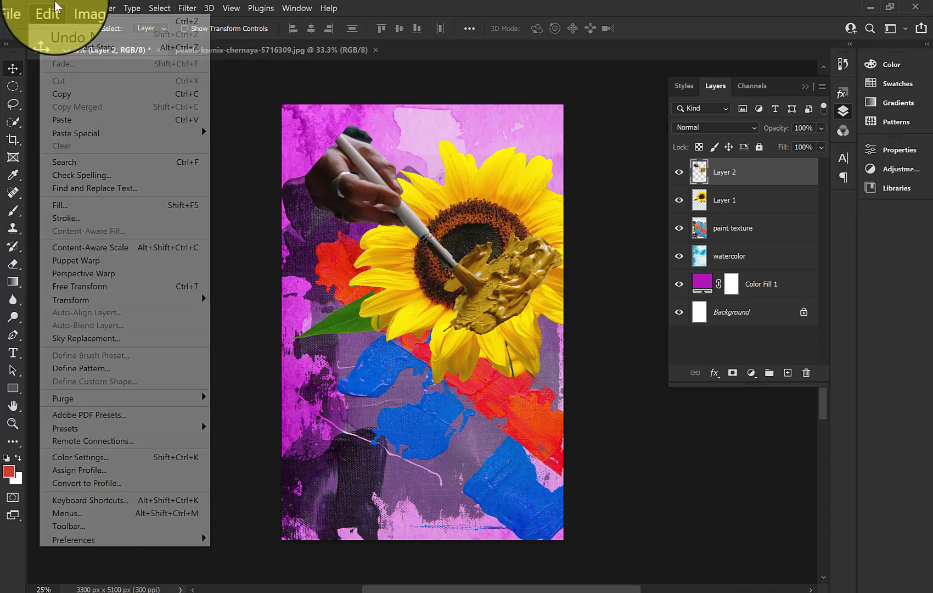
{"action": "left_click", "coordinate": [102, 287]}
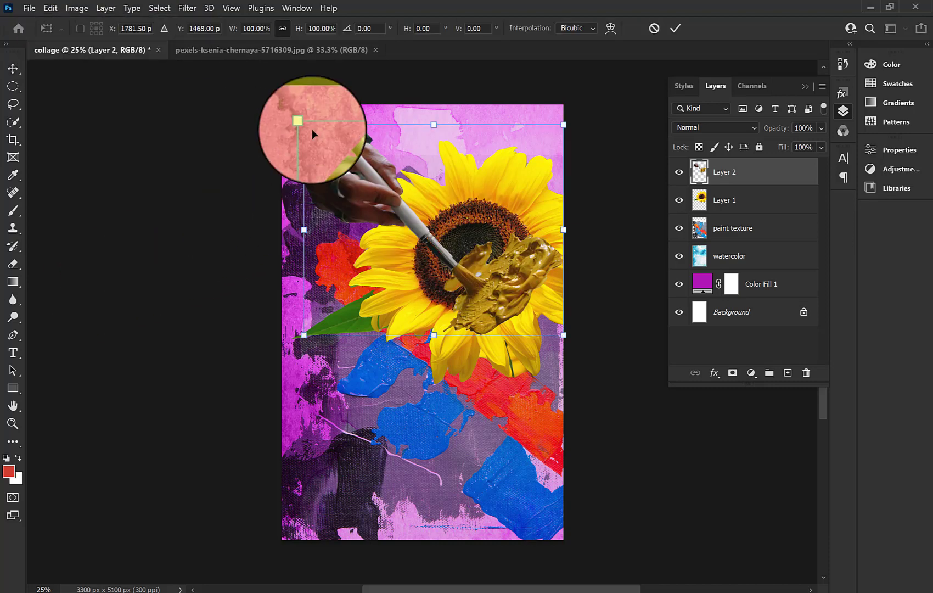
{"action": "left_click_drag", "start_coordinate": [300, 125], "coordinate": [214, 82]}
{"action": "mouse_move", "coordinate": [425, 289]}
{"action": "left_mouse_down"}
{"action": "mouse_move", "coordinate": [418, 276]}
{"action": "mouse_move", "coordinate": [423, 302]}
{"action": "left_mouse_up"}
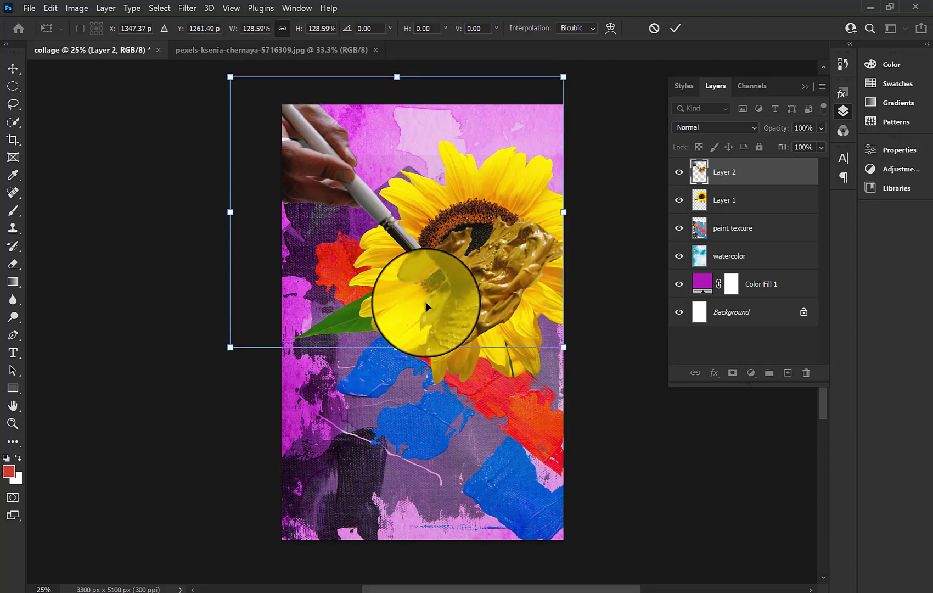
{"action": "key", "text": "Return"}
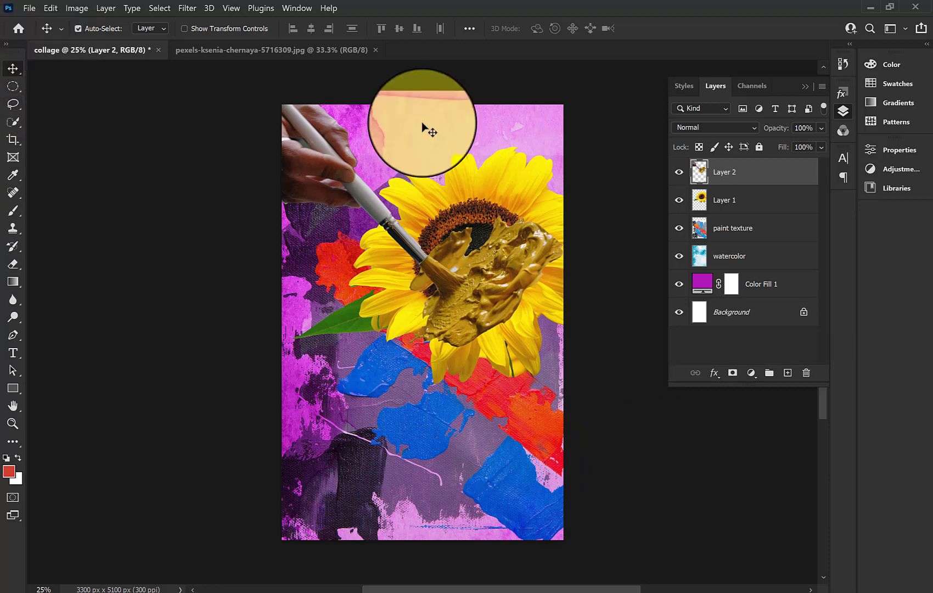
Close the hand-and-paintbrush photo and open pexels-blue-bird-7210634 from the pics folder
{"action": "left_click", "coordinate": [331, 51]}
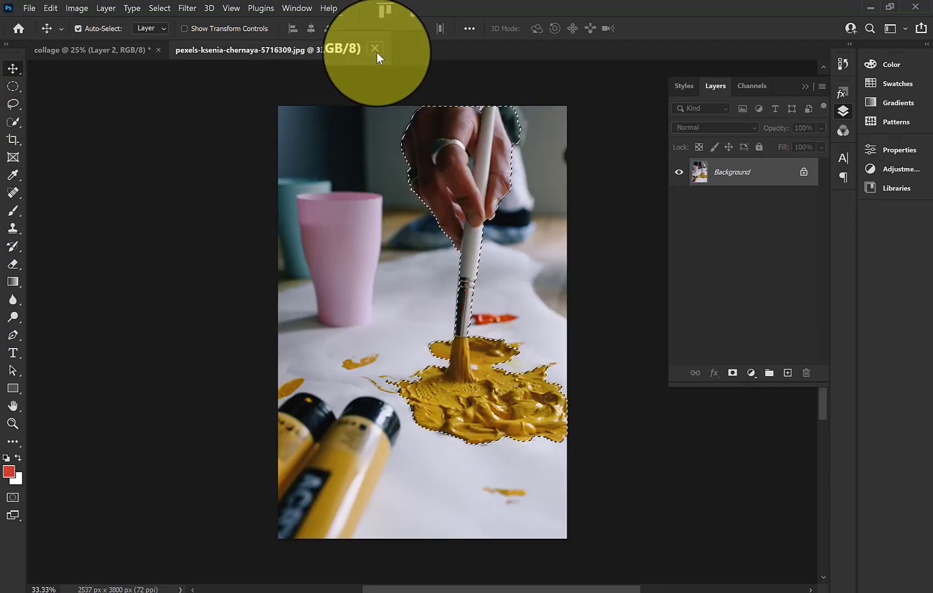
{"action": "left_click", "coordinate": [376, 51]}
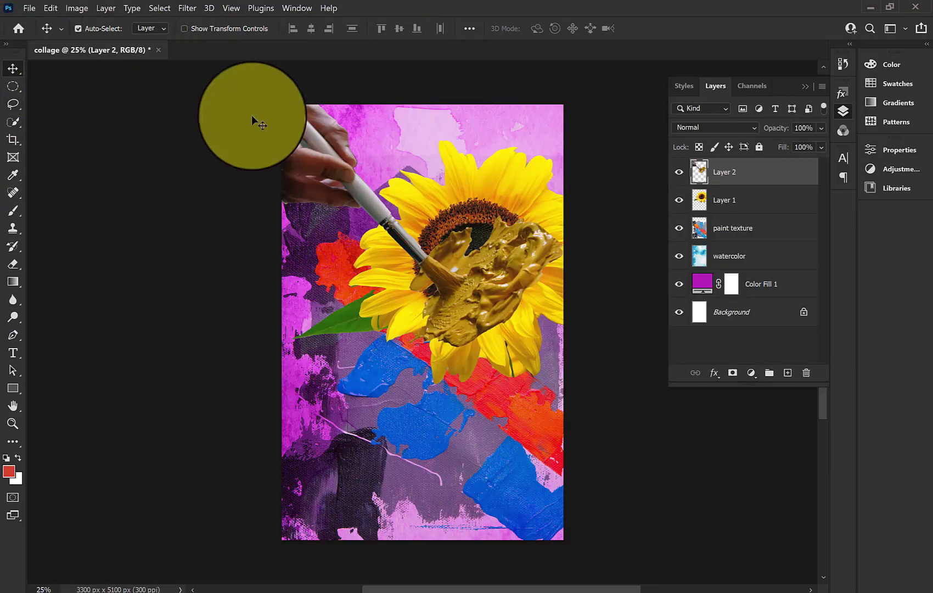
{"action": "left_click", "coordinate": [35, 4]}
{"action": "left_click", "coordinate": [46, 35]}
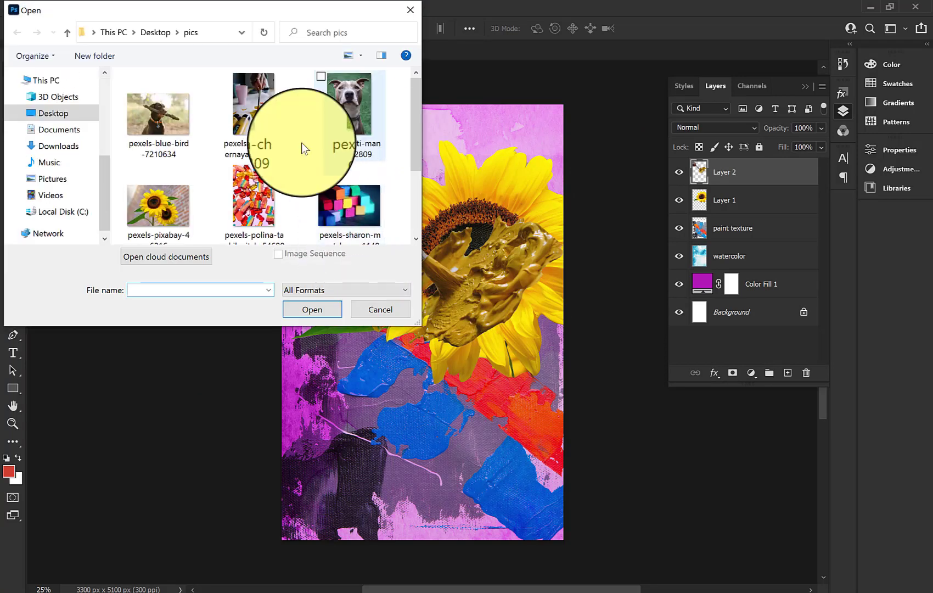
{"action": "left_click", "coordinate": [152, 108]}
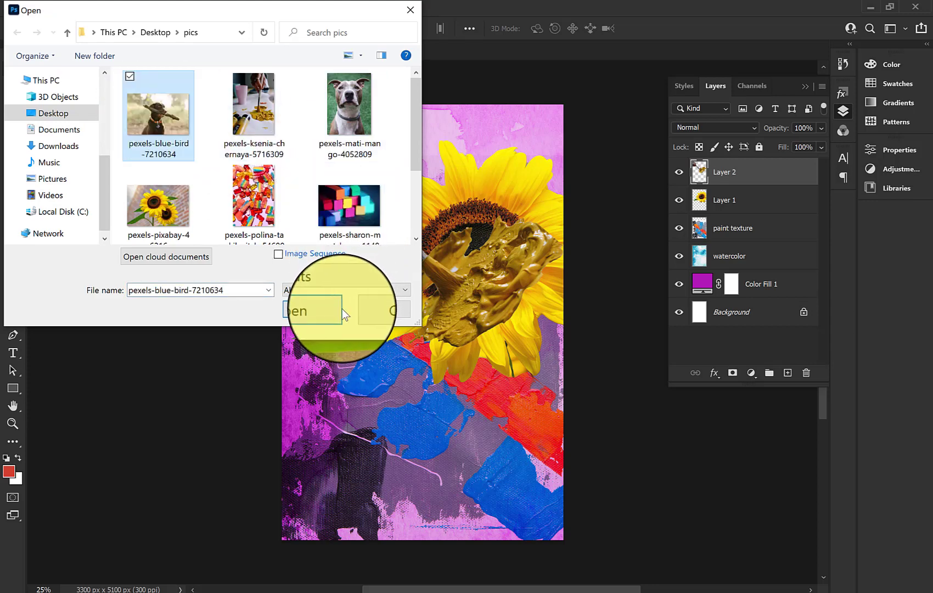
{"action": "left_click", "coordinate": [325, 314]}
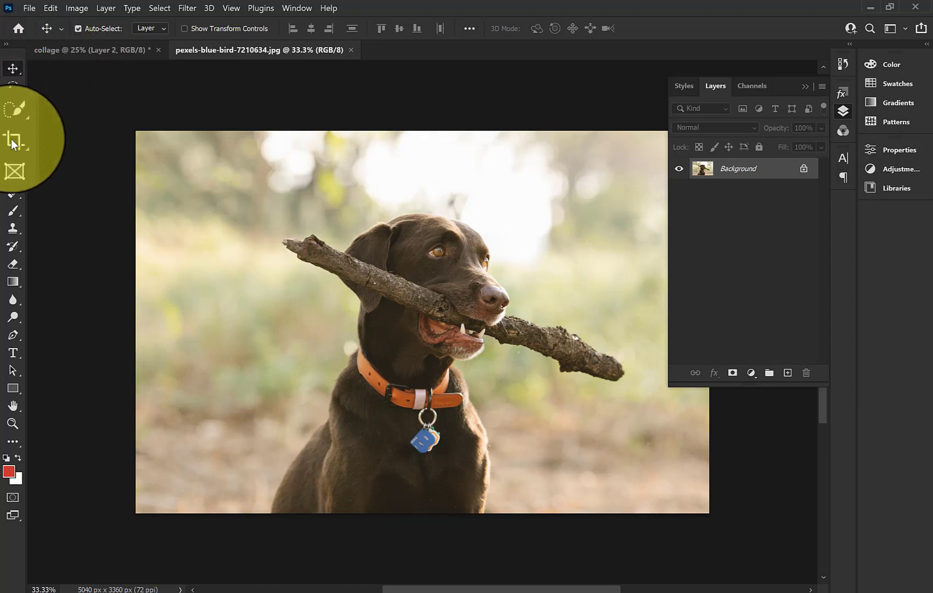
Select the dog and its stick with Select Subject, and subtract the light background spot beside the neck with Quick Selection
{"action": "left_click", "coordinate": [12, 122]}
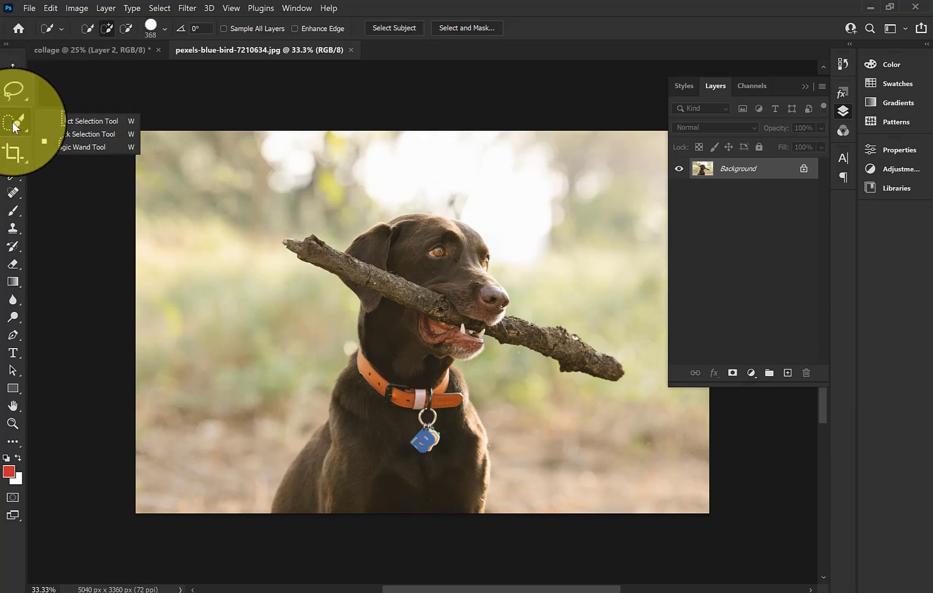
{"action": "left_click", "coordinate": [403, 31]}
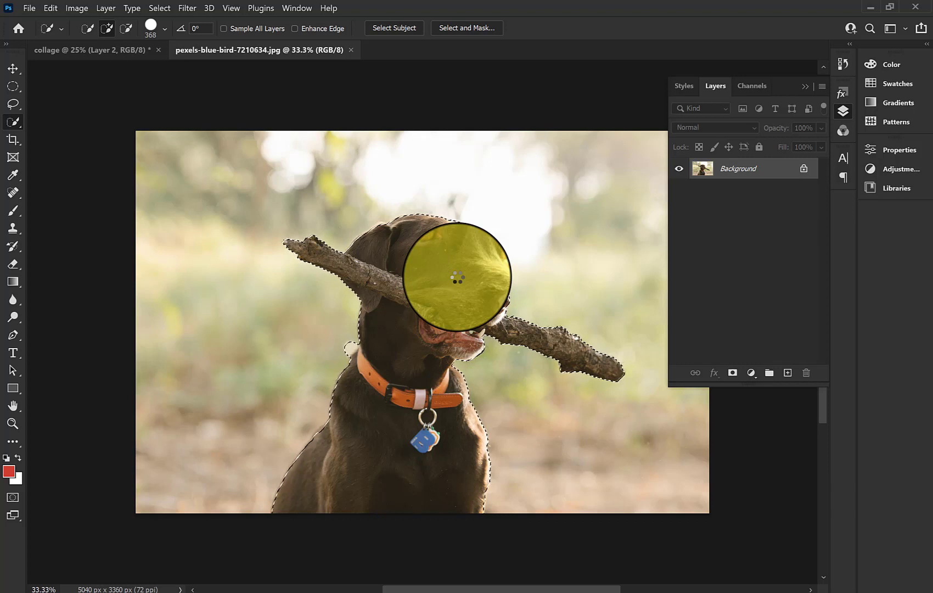
{"action": "scroll", "coordinate": [375, 289], "scroll_direction": "up", "scroll_amount": 1}
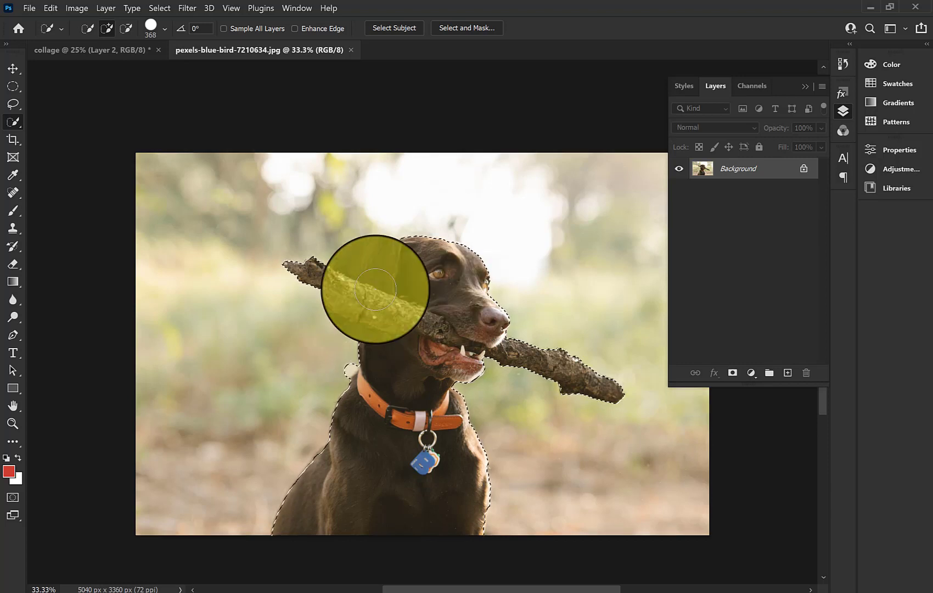
{"action": "key", "text": "alt"}
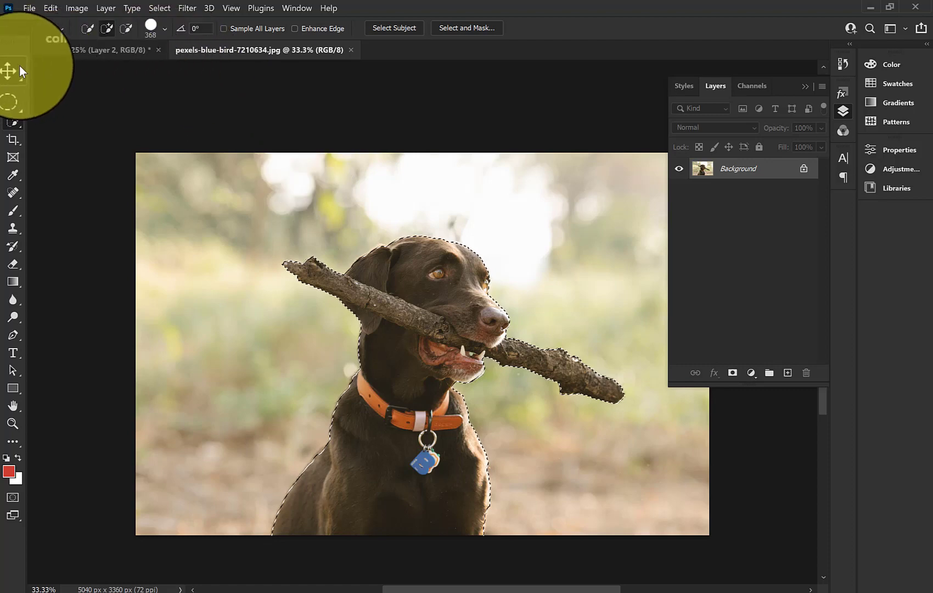
Copy the selected dog into the collage as a new layer and place it in the lower left part of the canvas
{"action": "left_click", "coordinate": [34, 55]}
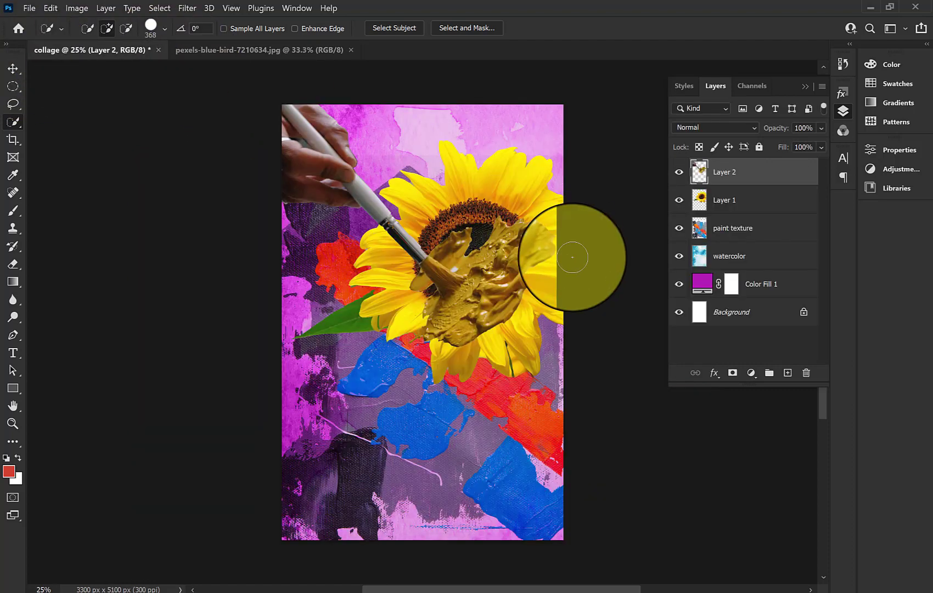
{"action": "left_click", "coordinate": [13, 68]}
{"action": "left_click_drag", "start_coordinate": [427, 357], "coordinate": [390, 497]}
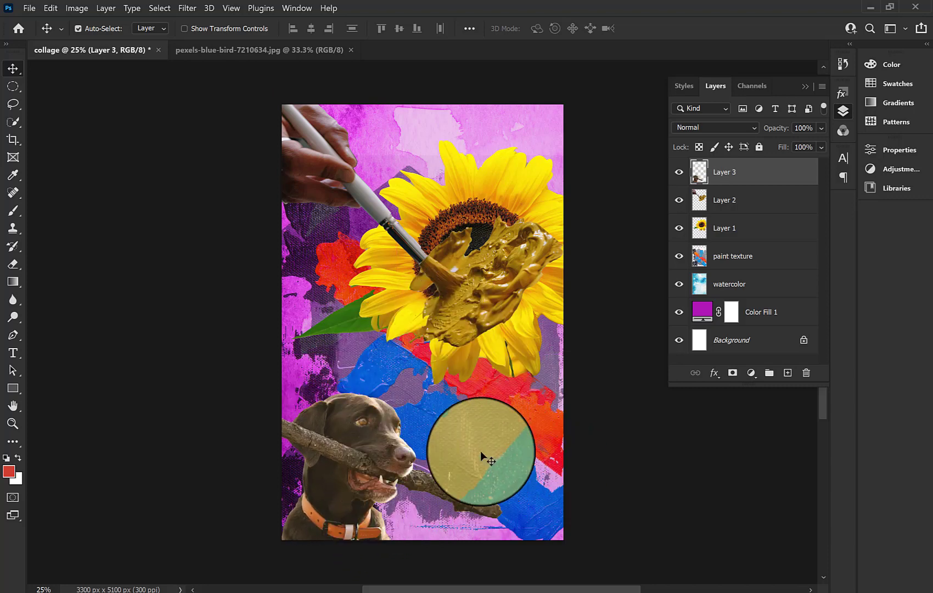
{"action": "left_click_drag", "start_coordinate": [339, 458], "coordinate": [389, 389]}
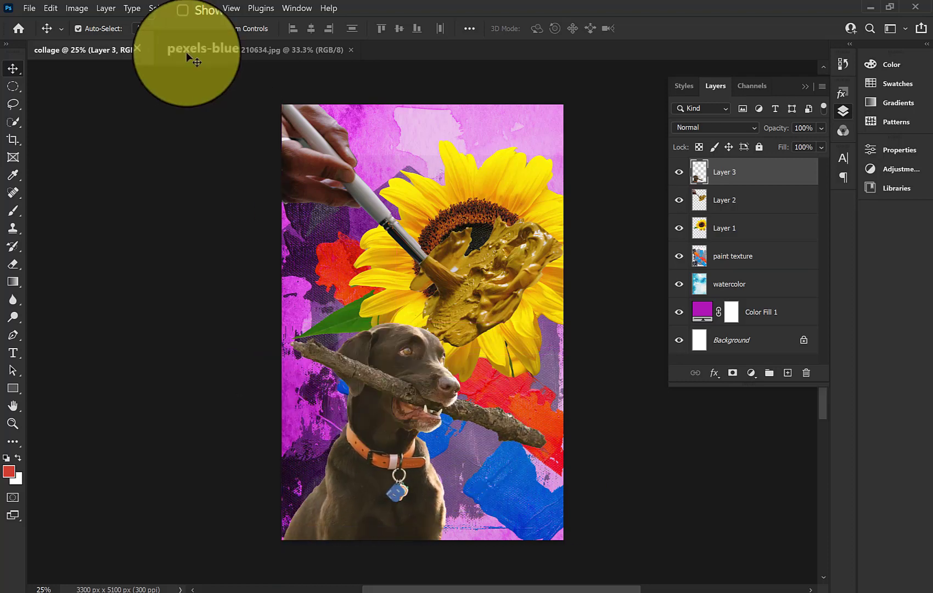
Scale the dog layer proportionally to about 132.4% and position it so the stick spans the full width of the canvas
{"action": "left_click", "coordinate": [49, 7]}
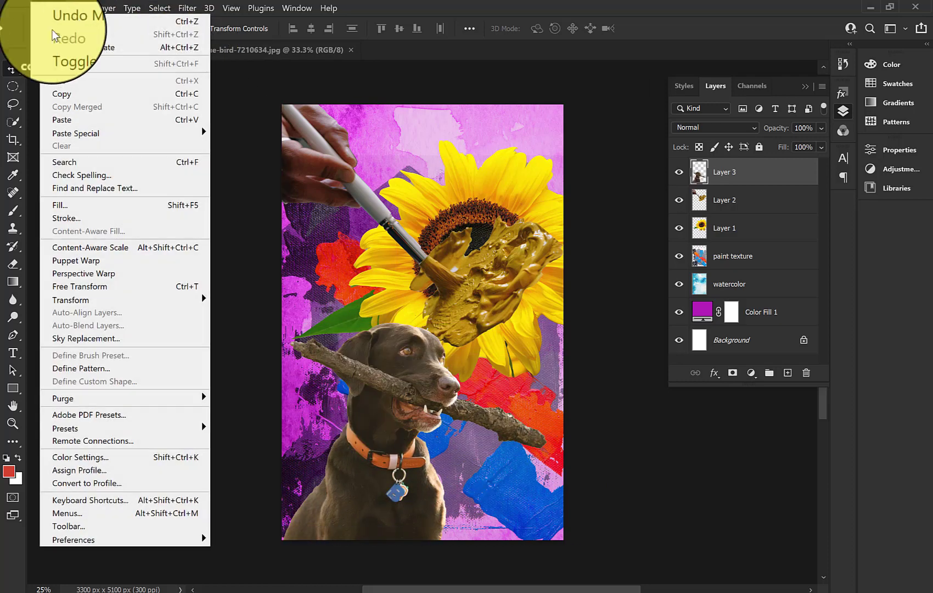
{"action": "left_click", "coordinate": [142, 289]}
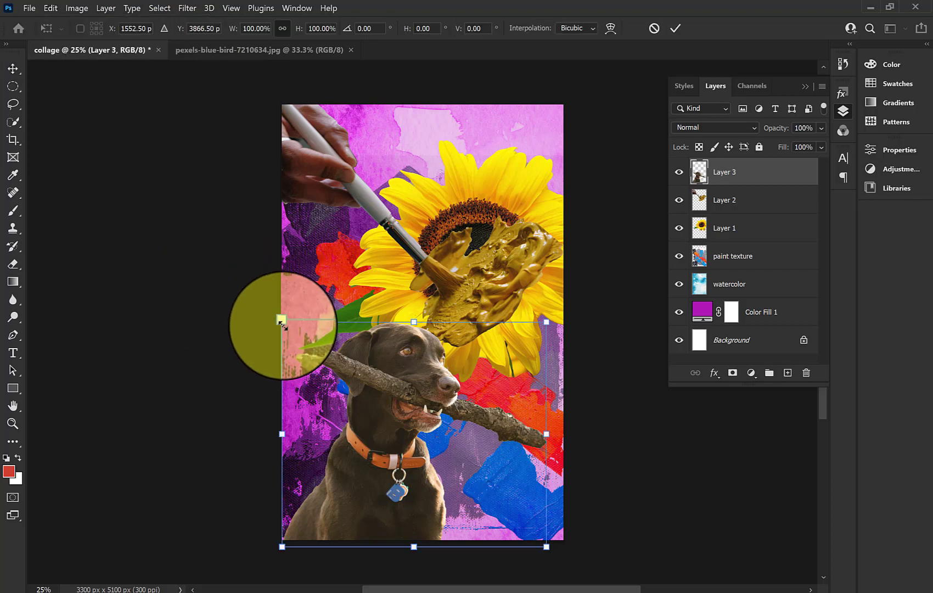
{"action": "left_click_drag", "start_coordinate": [281, 322], "coordinate": [214, 230]}
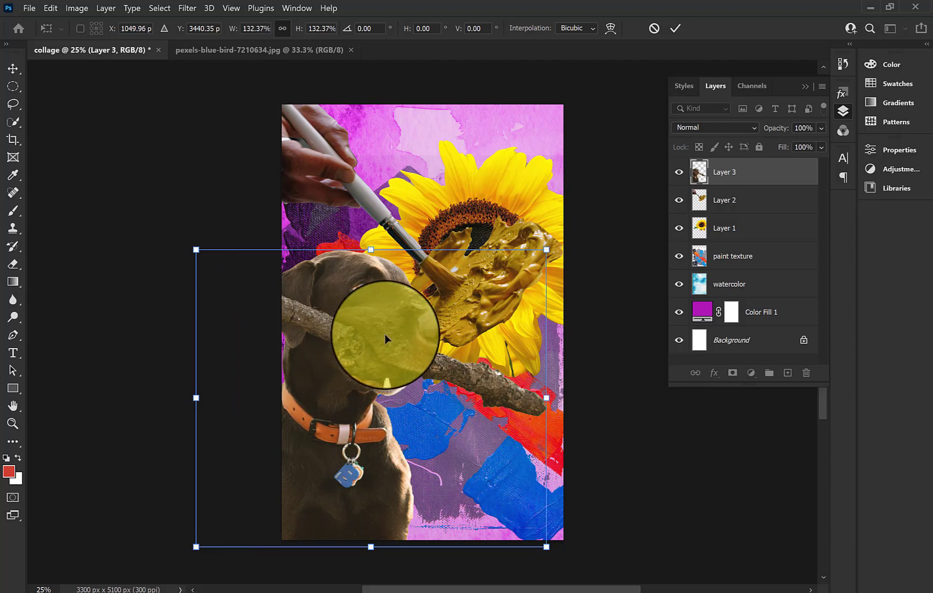
{"action": "left_click_drag", "start_coordinate": [385, 333], "coordinate": [420, 344]}
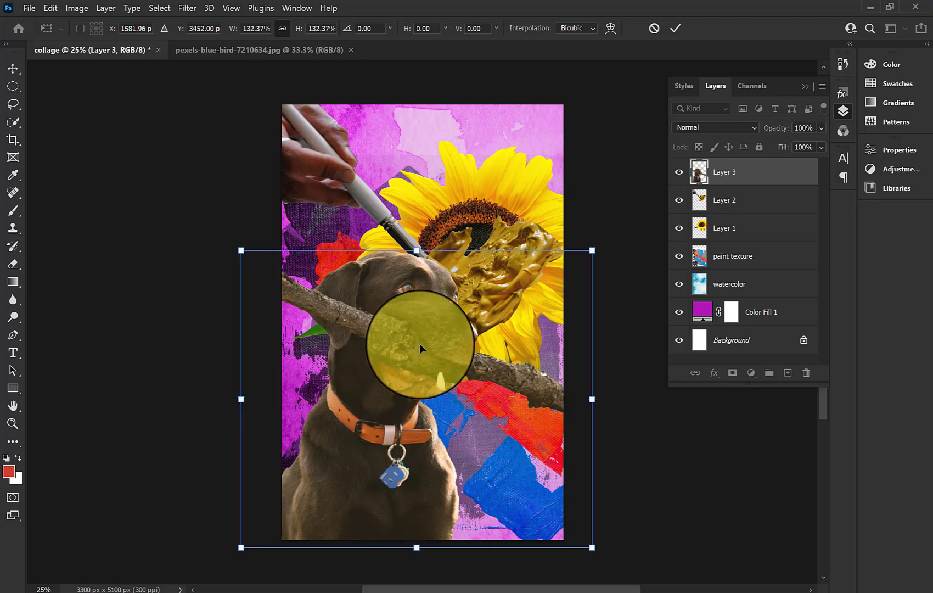
{"action": "key", "text": "Return"}
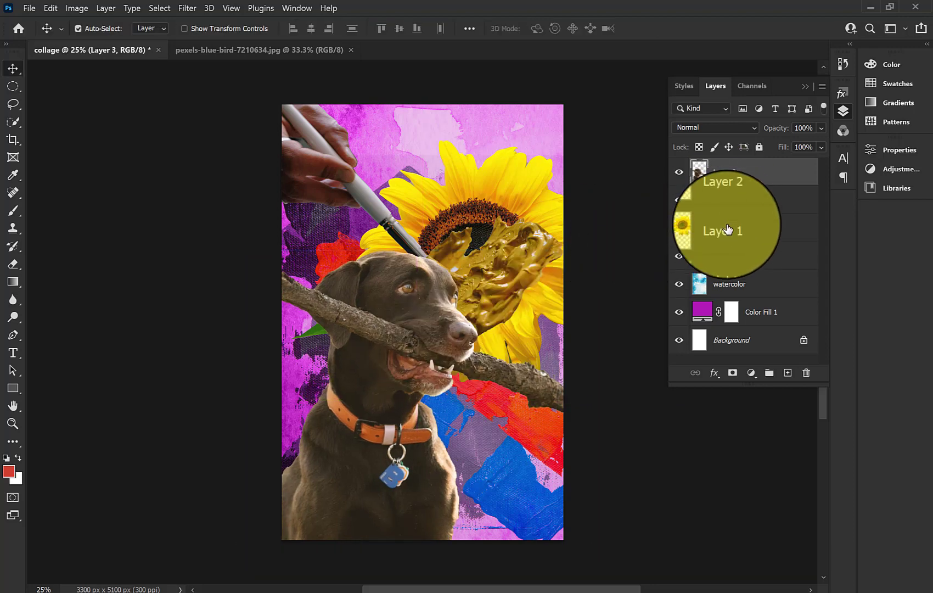
Try to rotate the sunflower layer to about -42.7 degrees and move it higher on the canvas, and undo the transform
{"action": "left_click", "coordinate": [727, 233]}
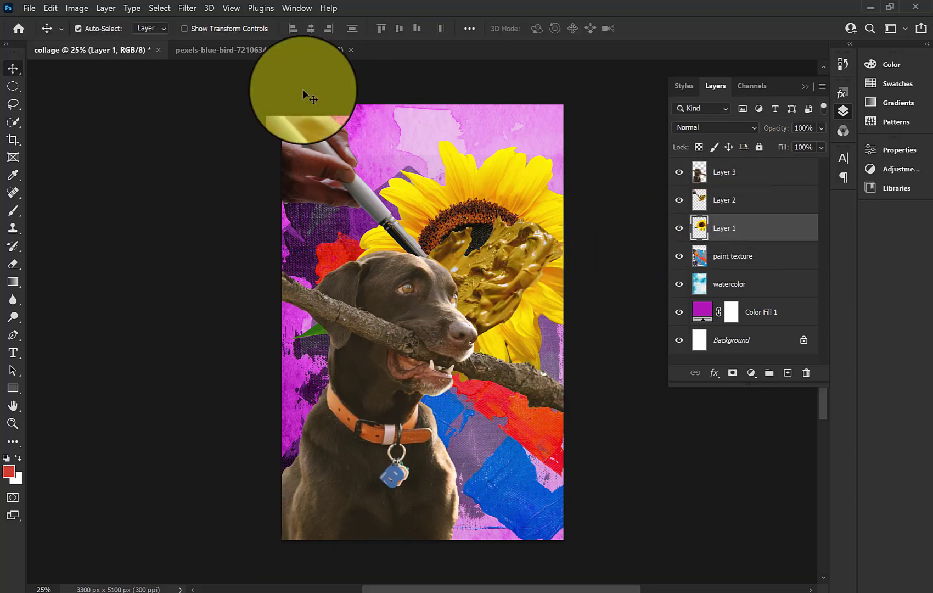
{"action": "left_click", "coordinate": [52, 8]}
{"action": "mouse_move", "coordinate": [122, 299]}
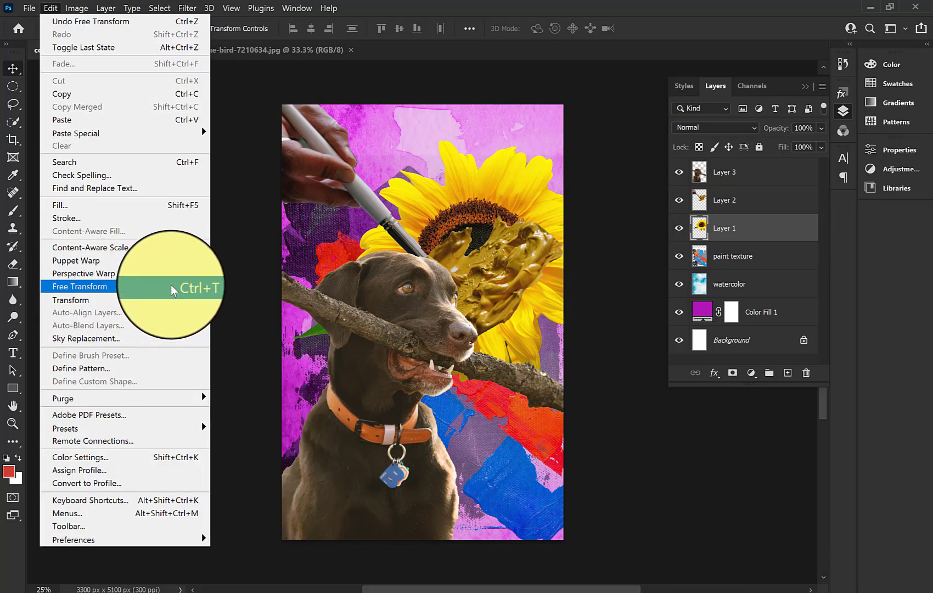
{"action": "left_click", "coordinate": [171, 286]}
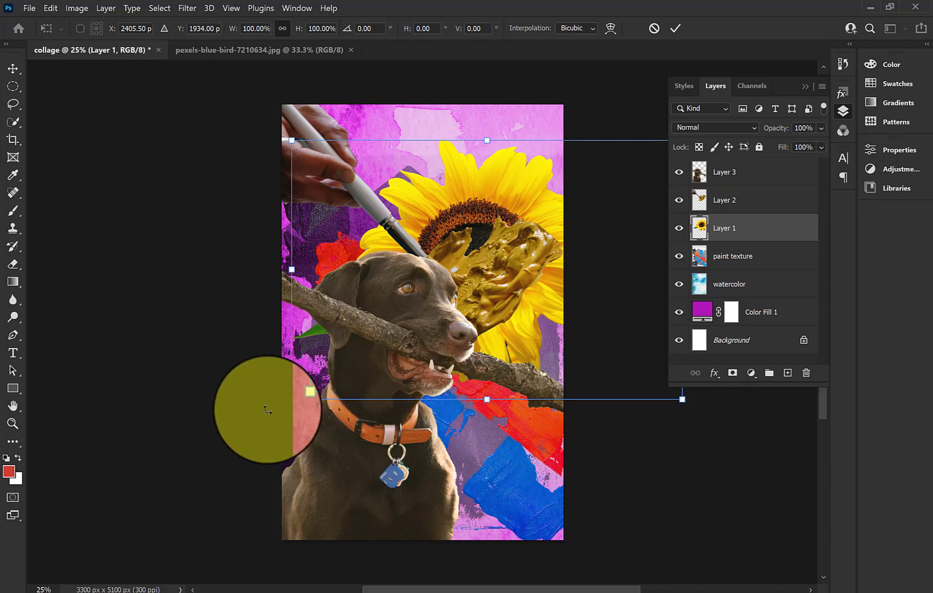
{"action": "left_click_drag", "start_coordinate": [304, 431], "coordinate": [384, 457]}
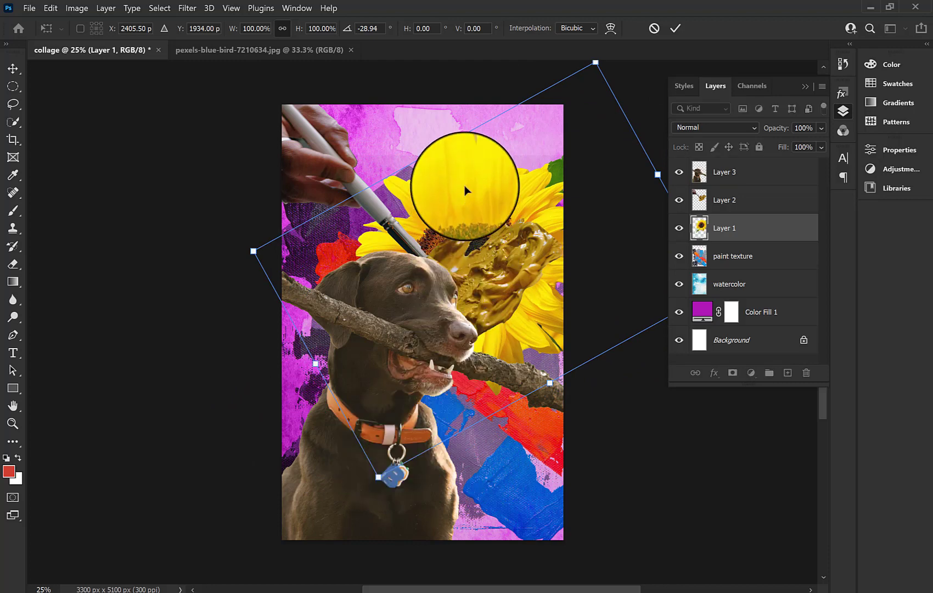
{"action": "left_click_drag", "start_coordinate": [466, 185], "coordinate": [485, 163]}
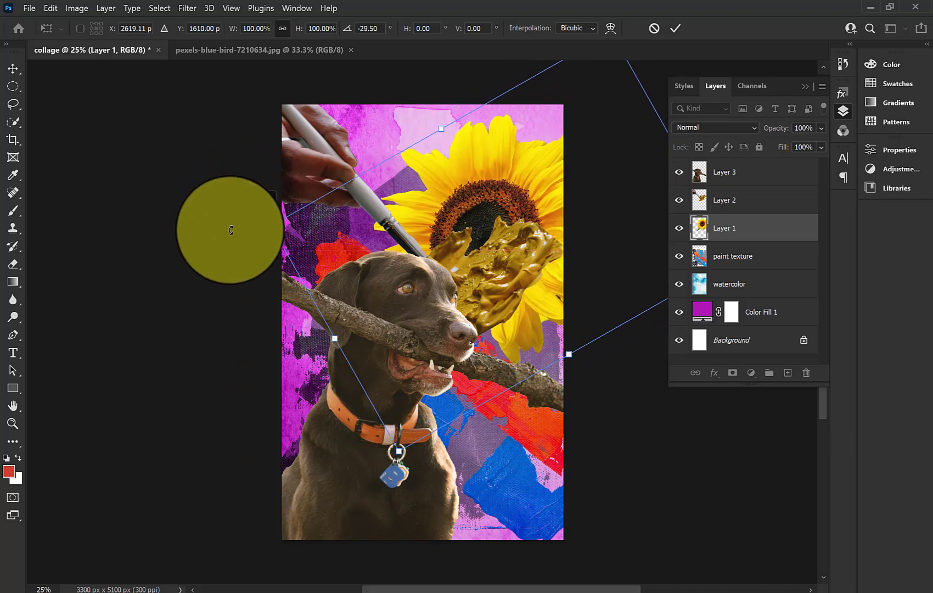
{"action": "left_click_drag", "start_coordinate": [229, 229], "coordinate": [240, 273]}
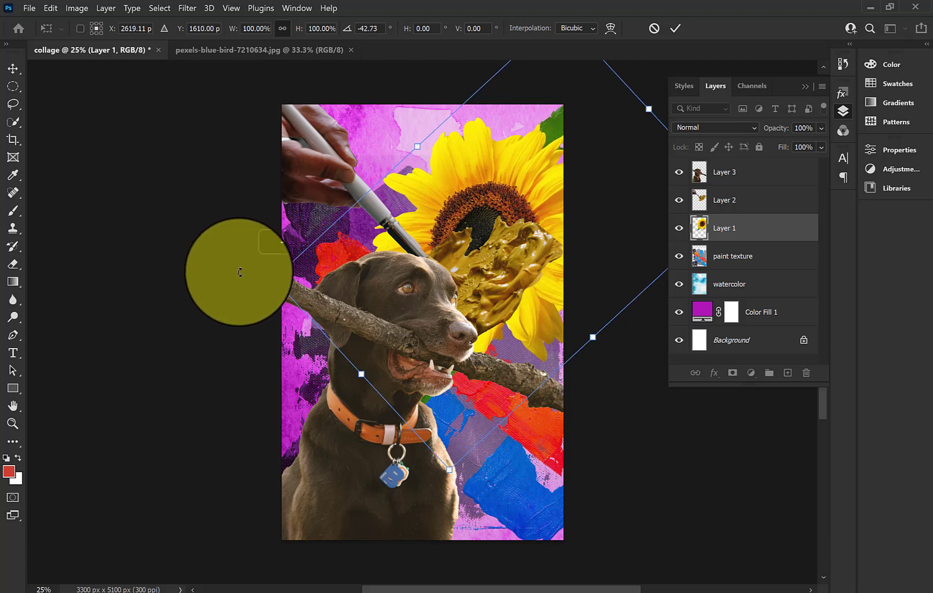
{"action": "left_click_drag", "start_coordinate": [443, 216], "coordinate": [421, 195]}
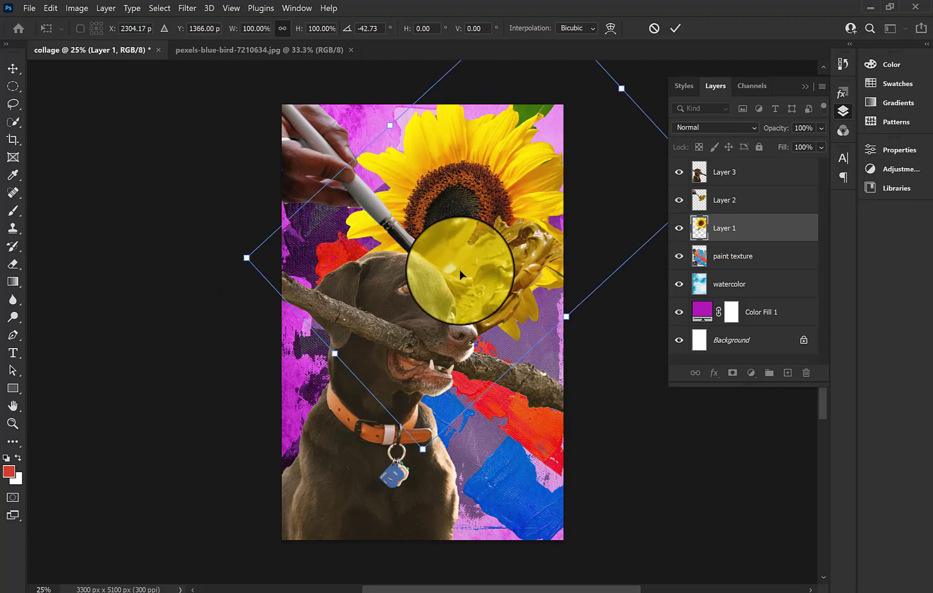
{"action": "left_click", "coordinate": [19, 68]}
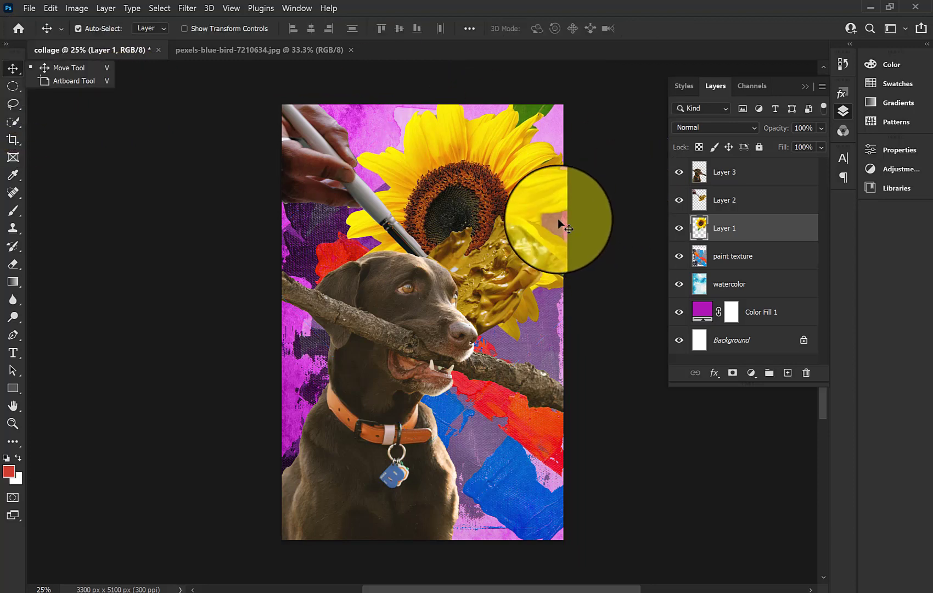
{"action": "key", "text": "ctrl+z"}
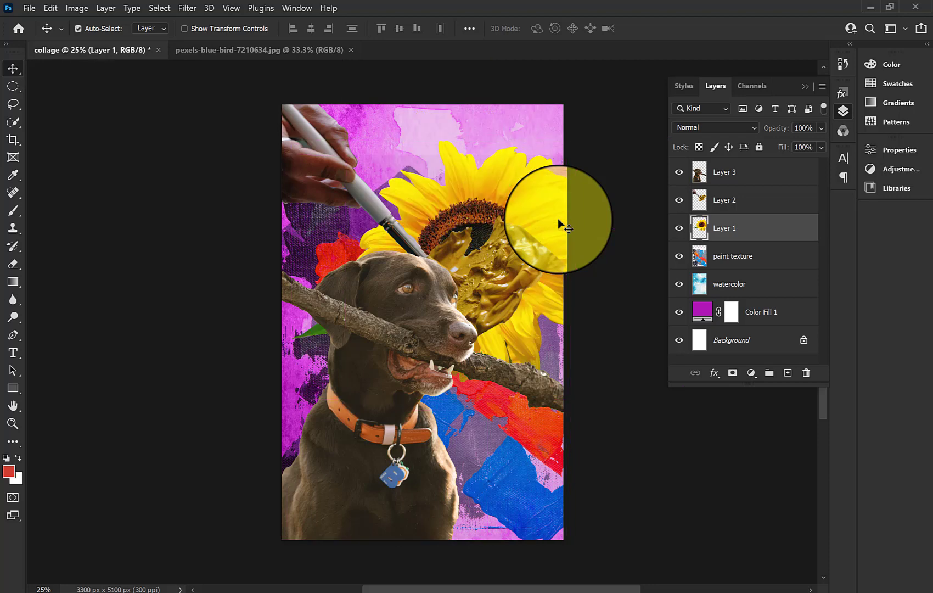
Shift the sunflower slightly up and to the right behind the gold paint, and close the dog photo
{"action": "left_click_drag", "start_coordinate": [558, 218], "coordinate": [607, 363]}
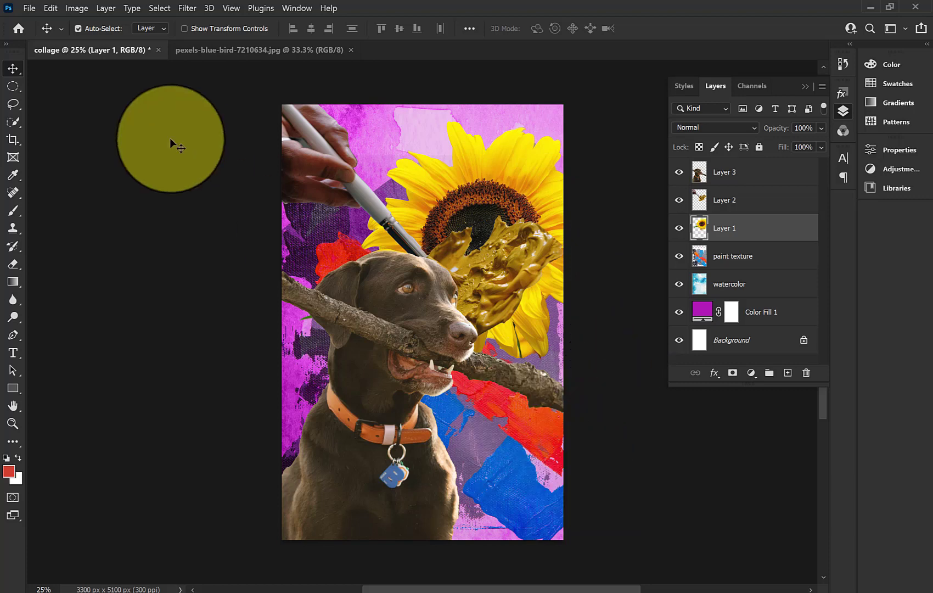
{"action": "left_click", "coordinate": [350, 50]}
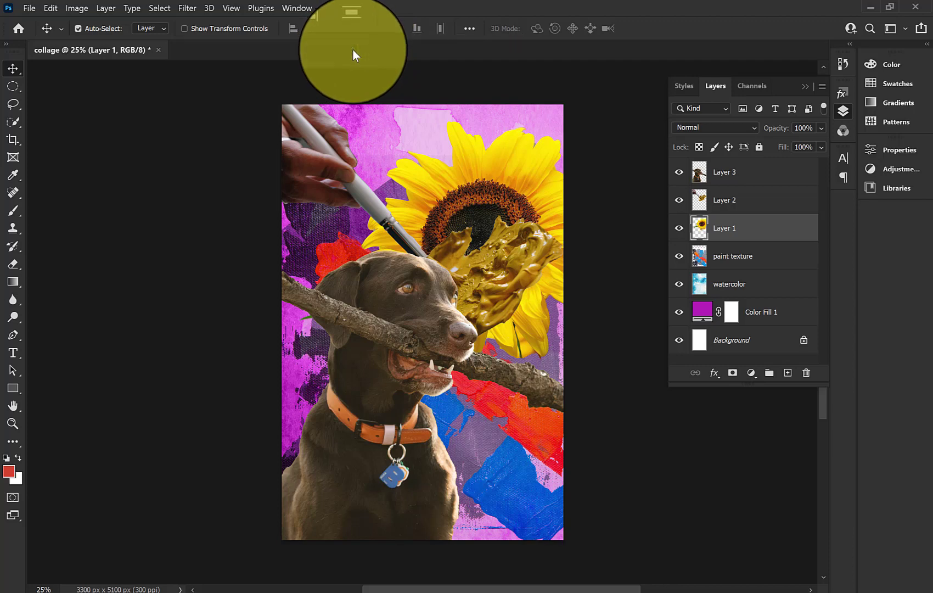
Open the gummy candy photo whose file name ends in 5469044 from the pics folder
{"action": "left_click", "coordinate": [28, 10]}
{"action": "left_click", "coordinate": [32, 36]}
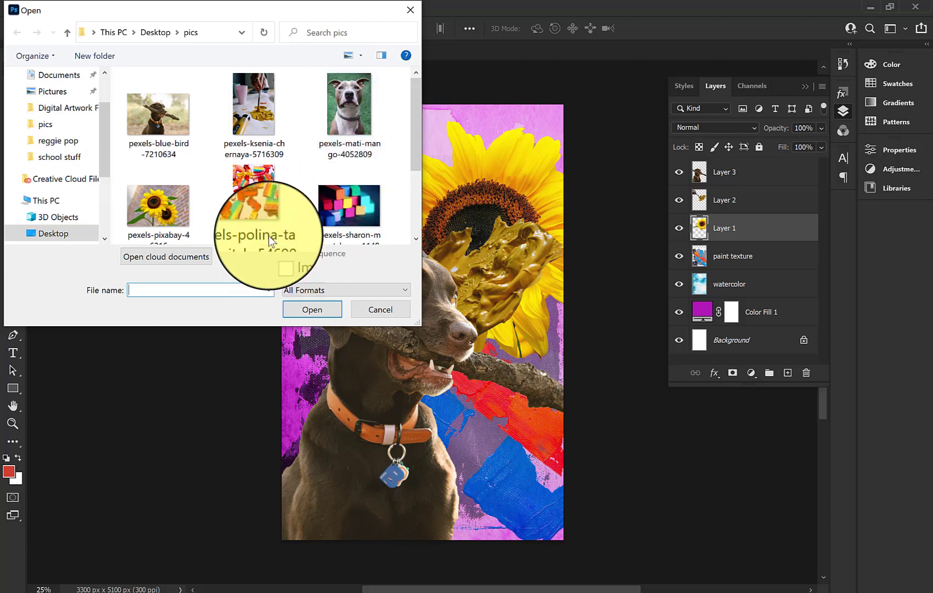
{"action": "left_click", "coordinate": [262, 216]}
{"action": "left_click", "coordinate": [321, 318]}
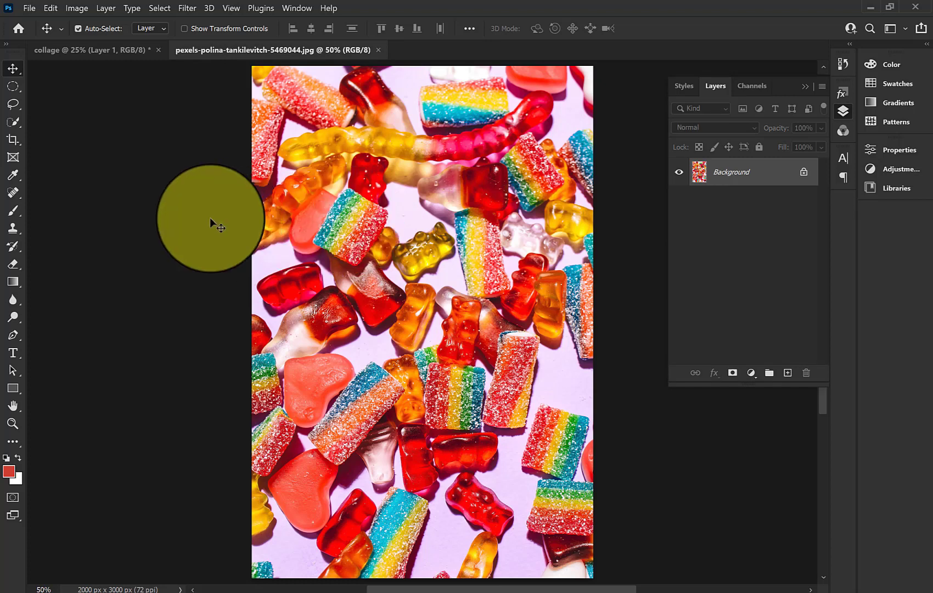
Copy the candy photo into the collage with both documents tiled vertically, close the photo, and place the candy in the canvas's lower right part
{"action": "left_click", "coordinate": [299, 9]}
{"action": "mouse_move", "coordinate": [368, 22]}
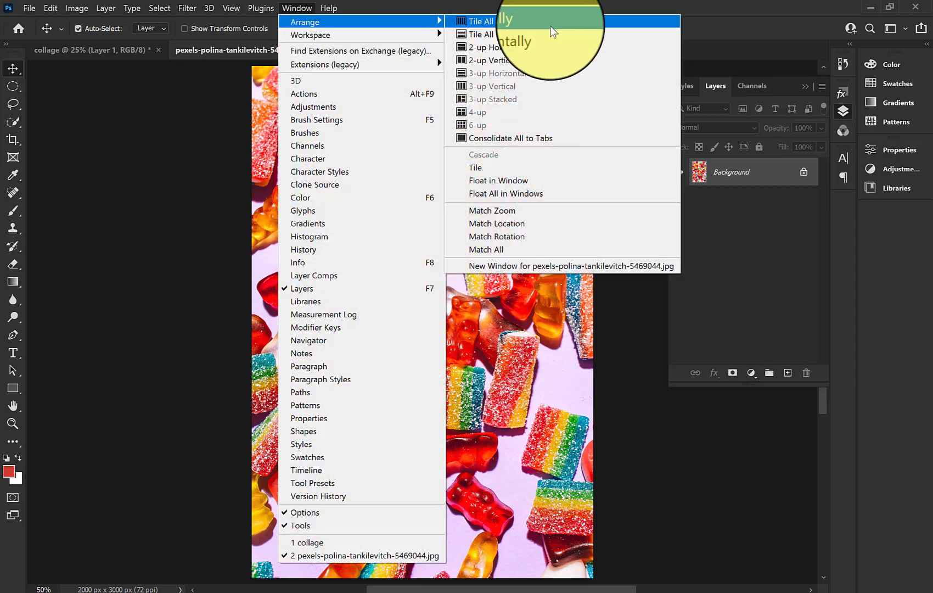
{"action": "left_click", "coordinate": [549, 22]}
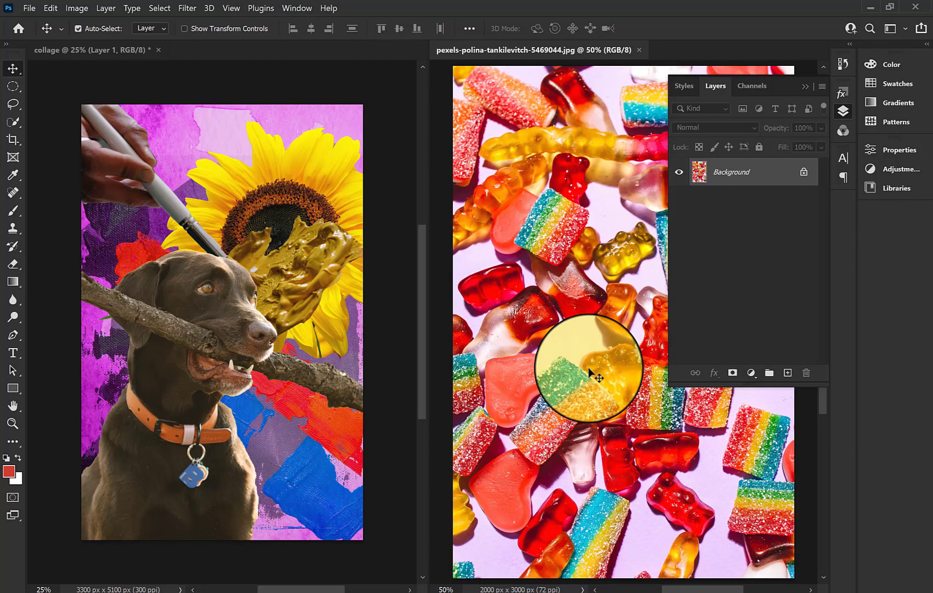
{"action": "left_click_drag", "start_coordinate": [595, 229], "coordinate": [217, 145]}
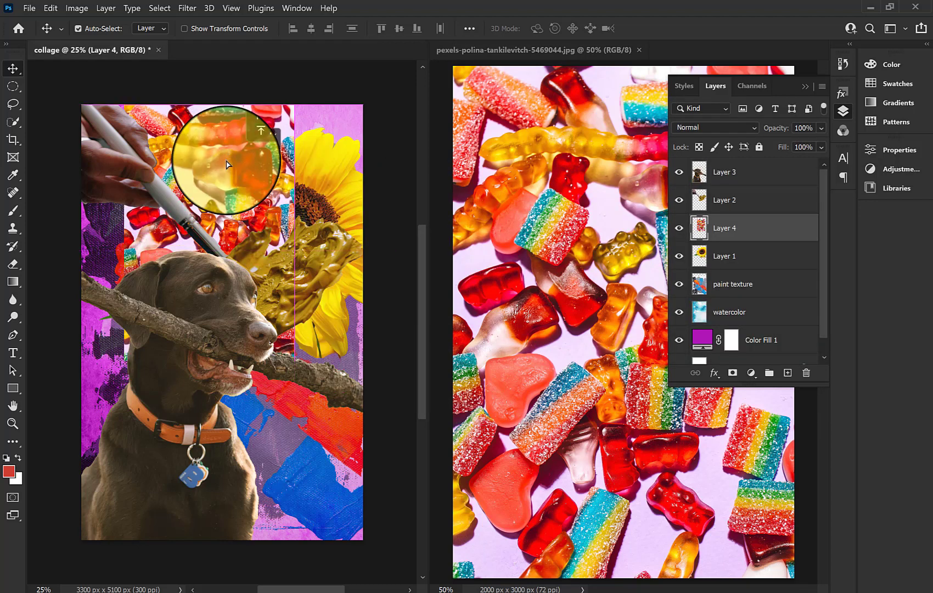
{"action": "left_click", "coordinate": [635, 49]}
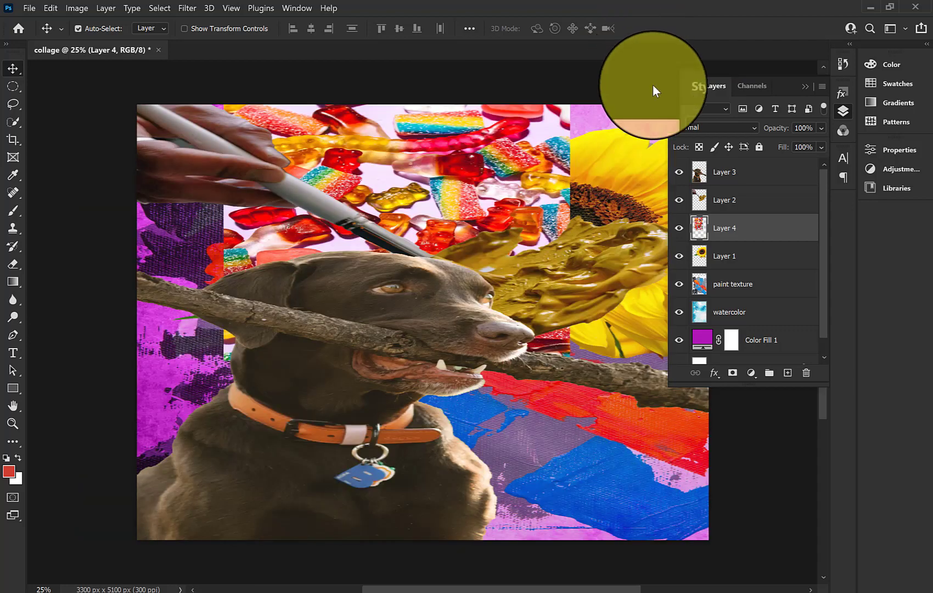
{"action": "left_click_drag", "start_coordinate": [427, 208], "coordinate": [531, 300]}
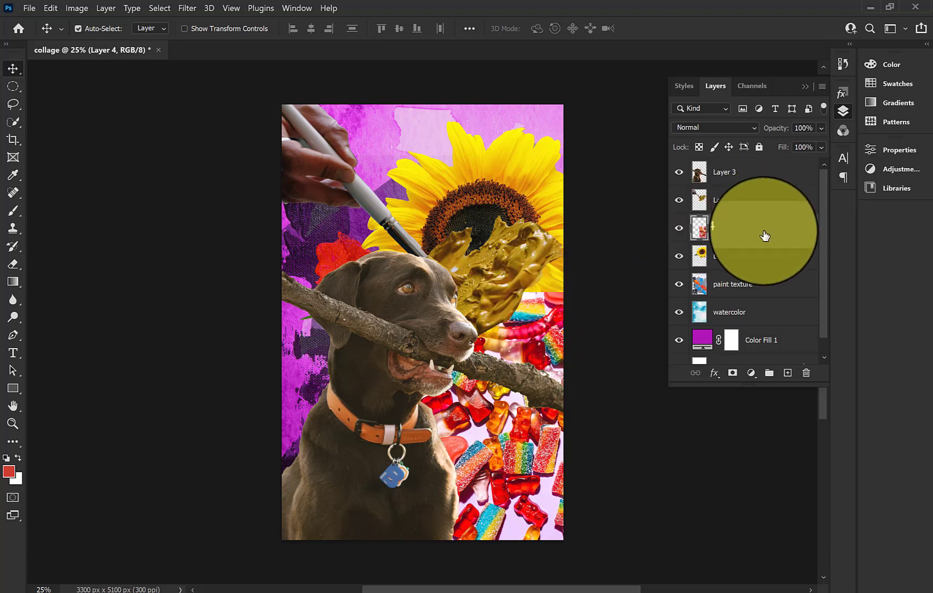
Rename the new photo layer candy and move it below the sunflower layer, directly above the paint texture layer
{"action": "double_click", "coordinate": [729, 230]}
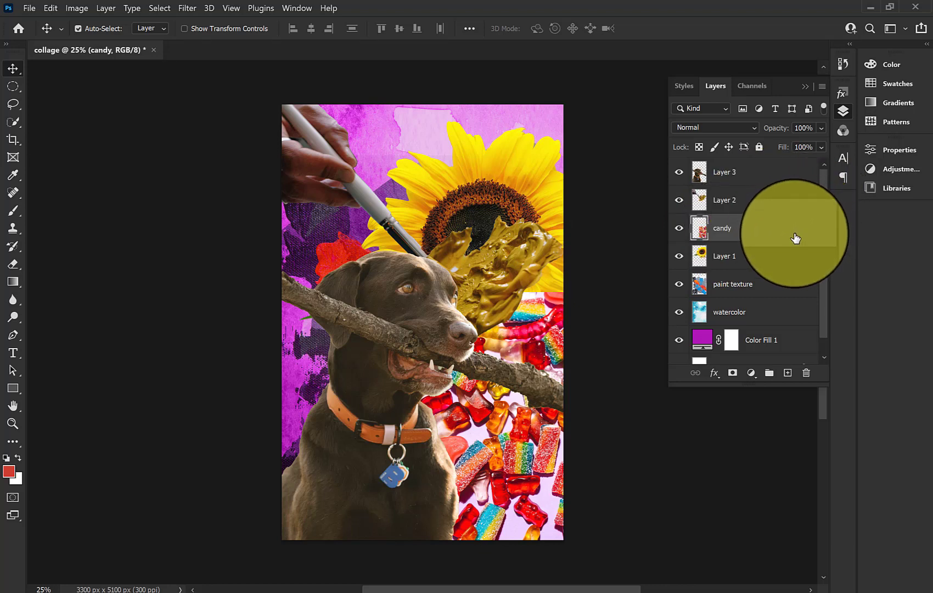
{"action": "mouse_move", "coordinate": [789, 235]}
{"action": "left_mouse_down"}
{"action": "mouse_move", "coordinate": [784, 297]}
{"action": "mouse_move", "coordinate": [756, 250]}
{"action": "left_mouse_up"}
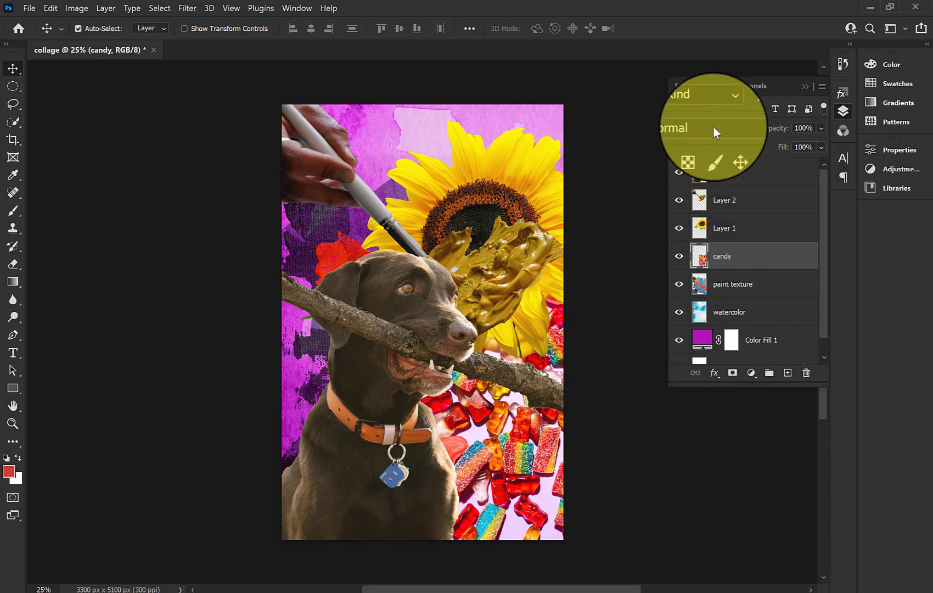
Set the candy layer's blend mode to Luminosity and its opacity to 60%
{"action": "left_click", "coordinate": [749, 128]}
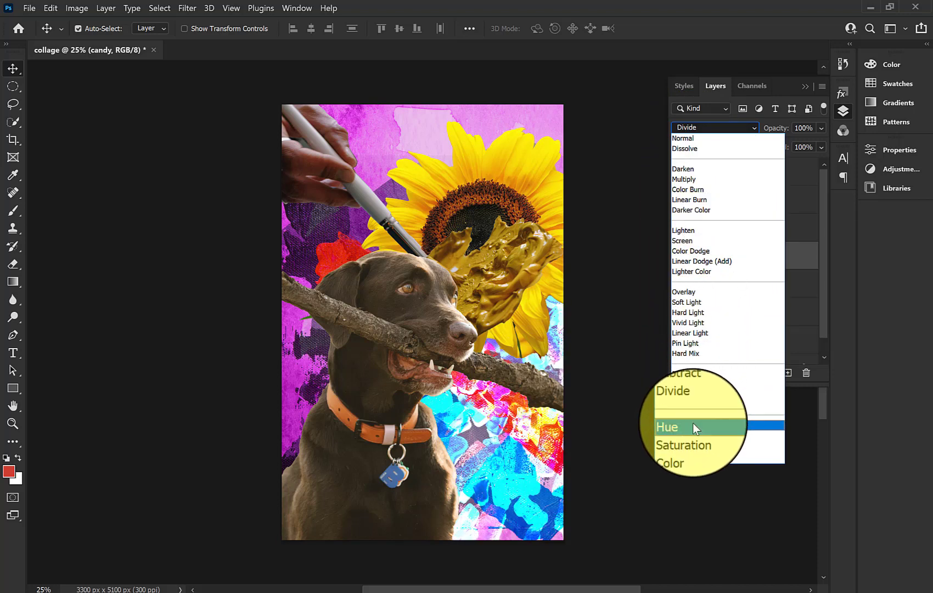
{"action": "left_click", "coordinate": [691, 458]}
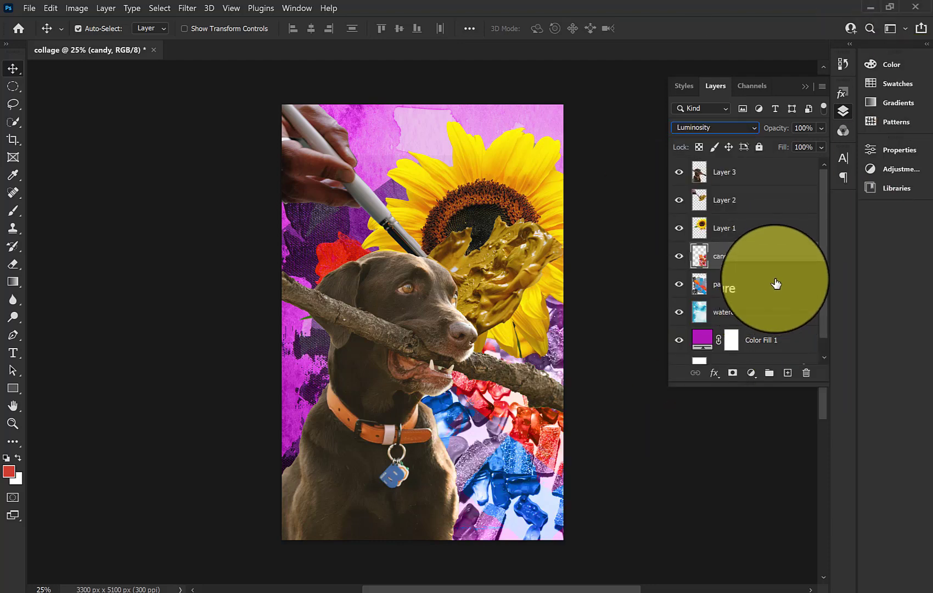
{"action": "left_click", "coordinate": [823, 127]}
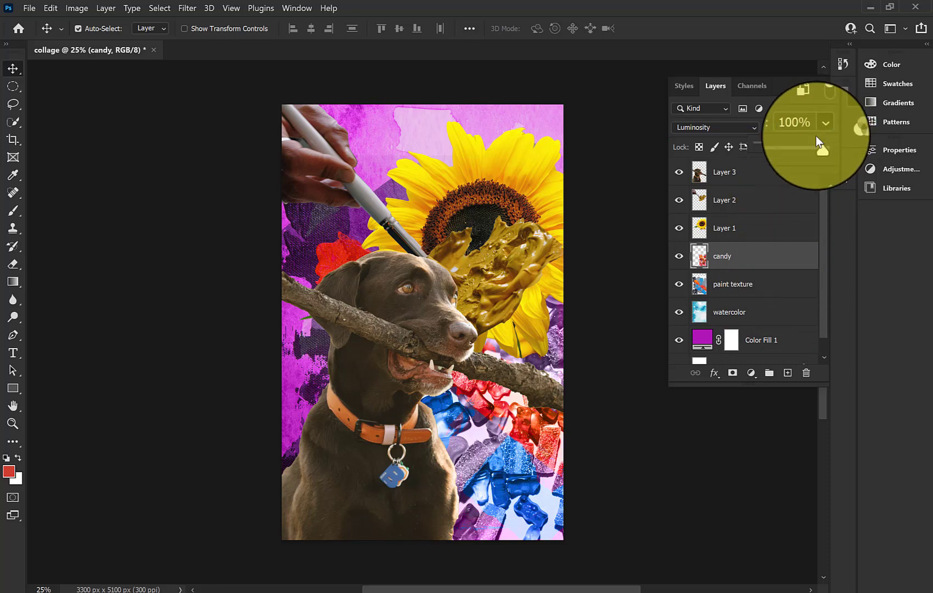
{"action": "left_click_drag", "start_coordinate": [817, 142], "coordinate": [793, 145]}
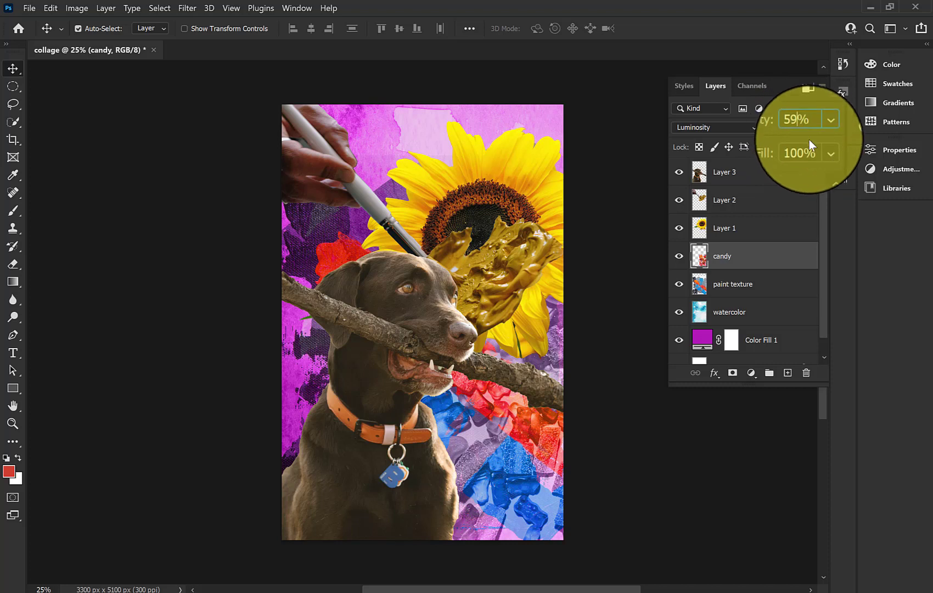
{"action": "left_click_drag", "start_coordinate": [786, 129], "coordinate": [773, 129]}
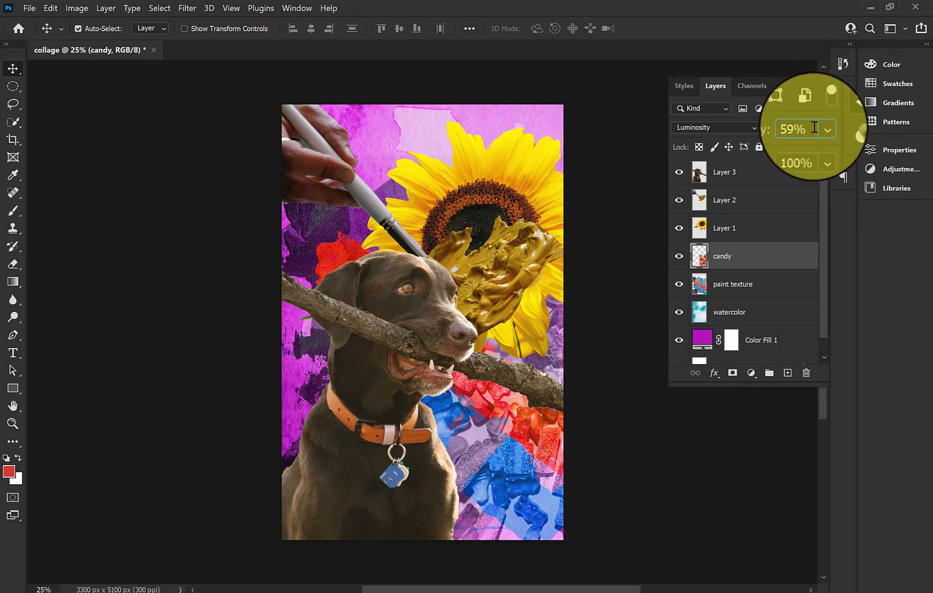
{"action": "key", "text": "BackSpace"}
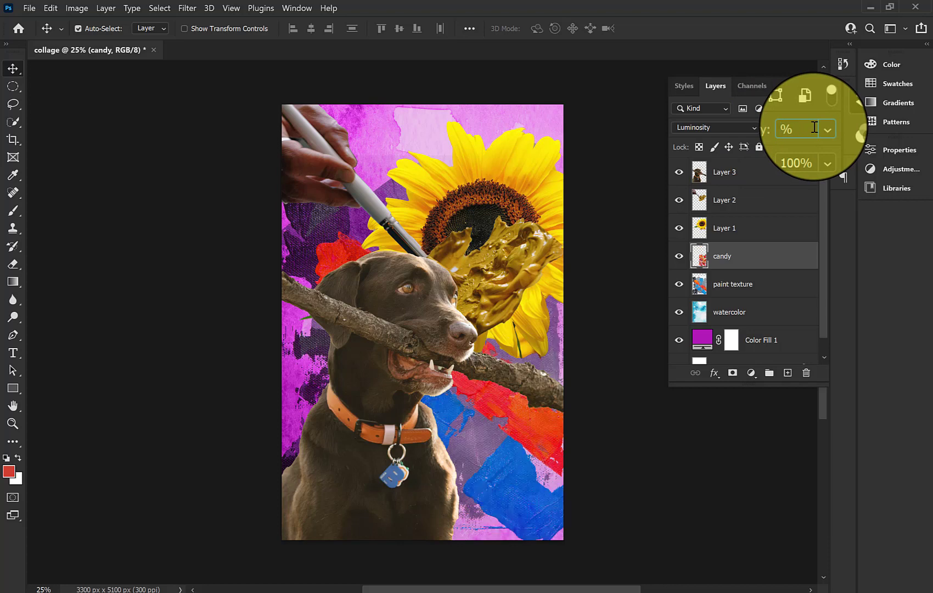
{"action": "key", "text": "Return"}
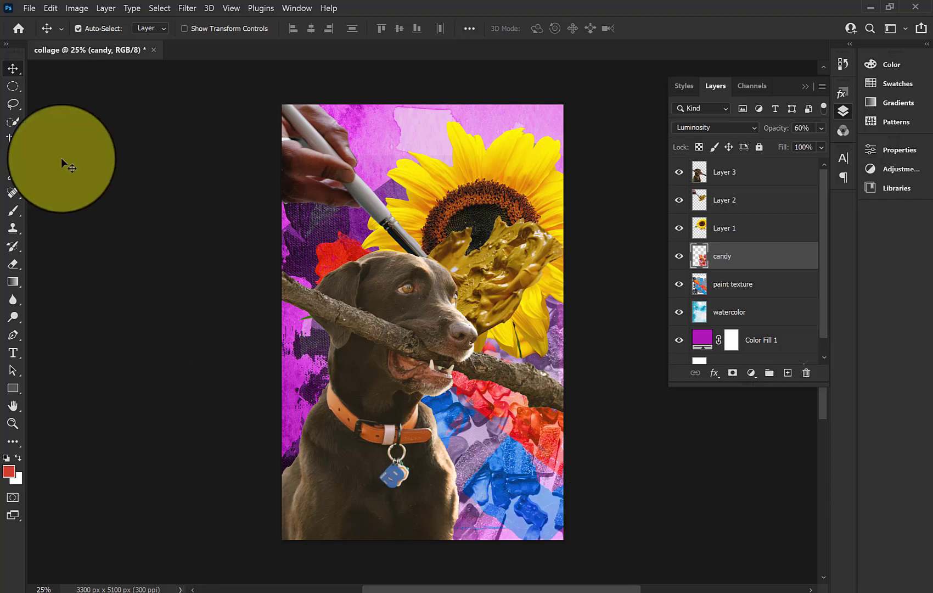
Save the collage to the pics folder on the computer as a Photoshop PDF with the file name final collage
{"action": "left_click", "coordinate": [29, 10]}
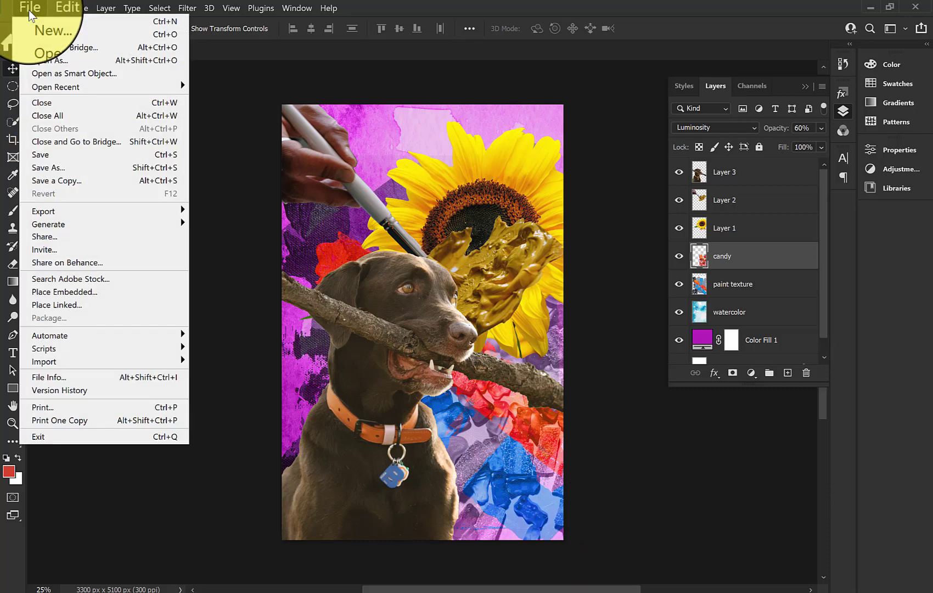
{"action": "left_click", "coordinate": [55, 166]}
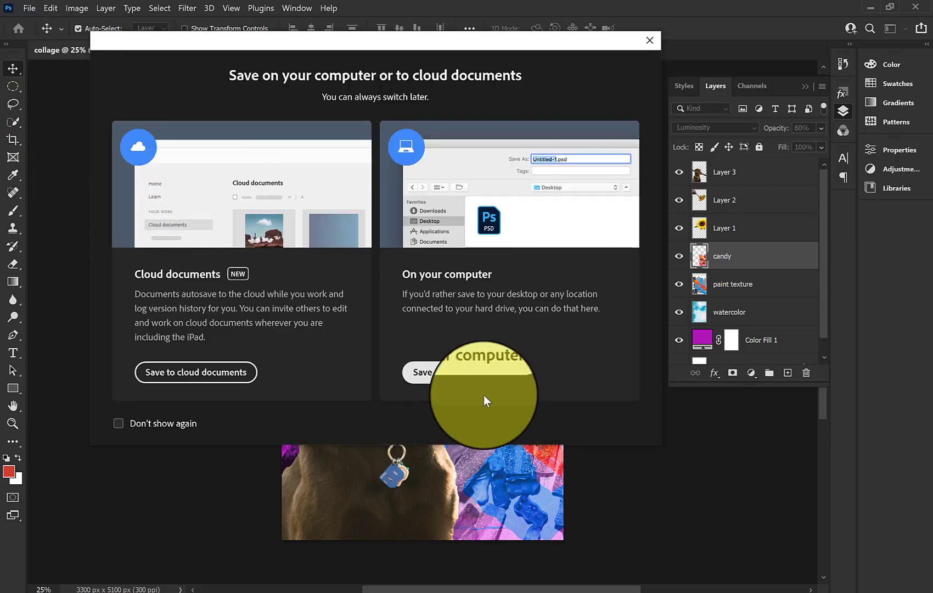
{"action": "left_click", "coordinate": [488, 381]}
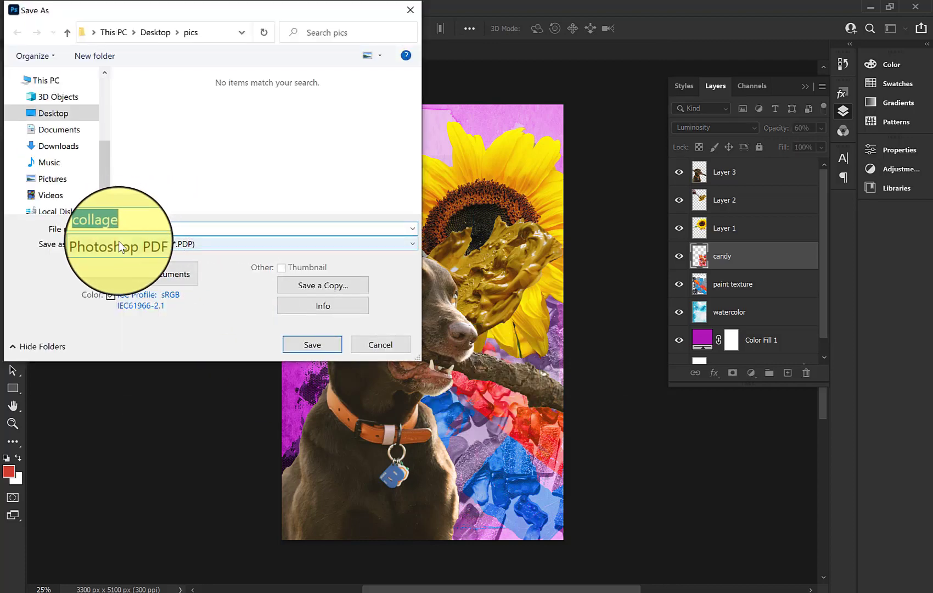
{"action": "left_click", "coordinate": [119, 243]}
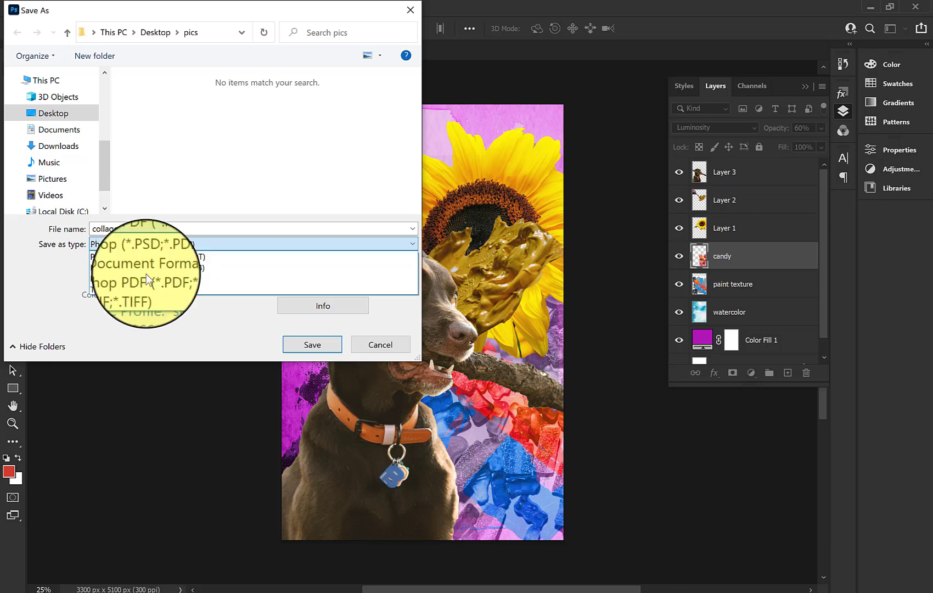
{"action": "left_click", "coordinate": [142, 277]}
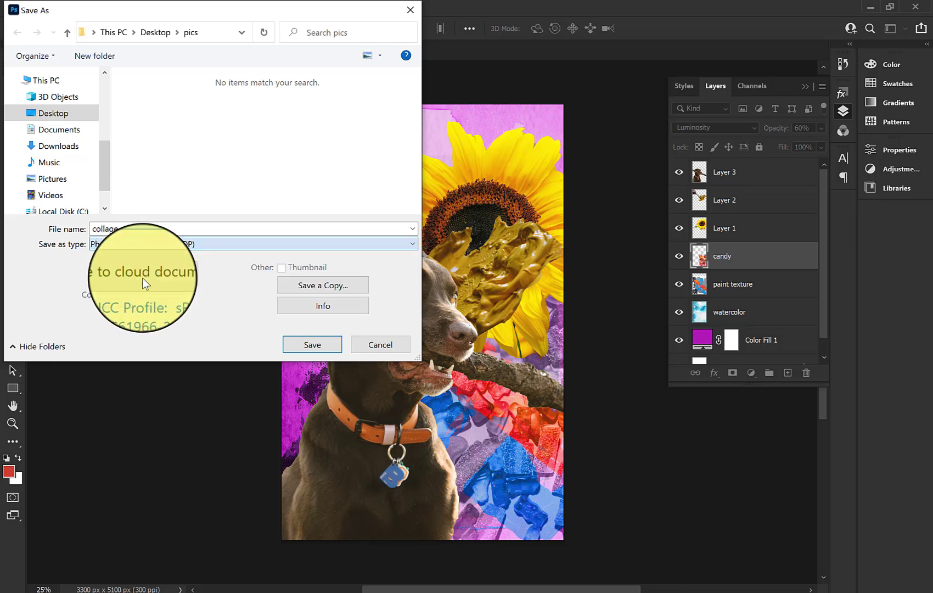
{"action": "double_click", "coordinate": [138, 225]}
{"action": "type", "text": "col"}
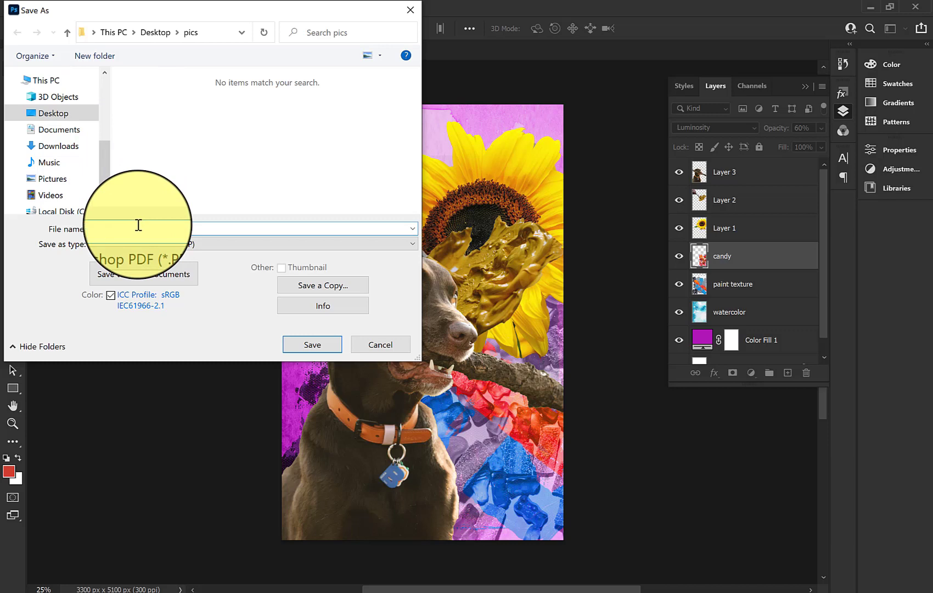
{"action": "type", "text": "lage"}
{"action": "left_click", "coordinate": [307, 347]}
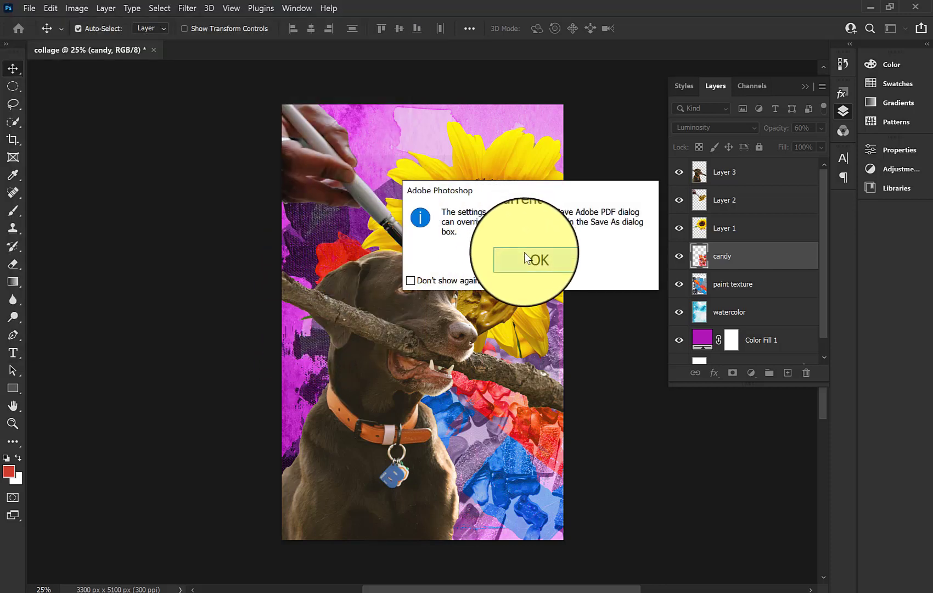
Accept the High Quality Print preset with Preserve Photoshop Editing Capabilities on and write the PDF
{"action": "left_click", "coordinate": [524, 253]}
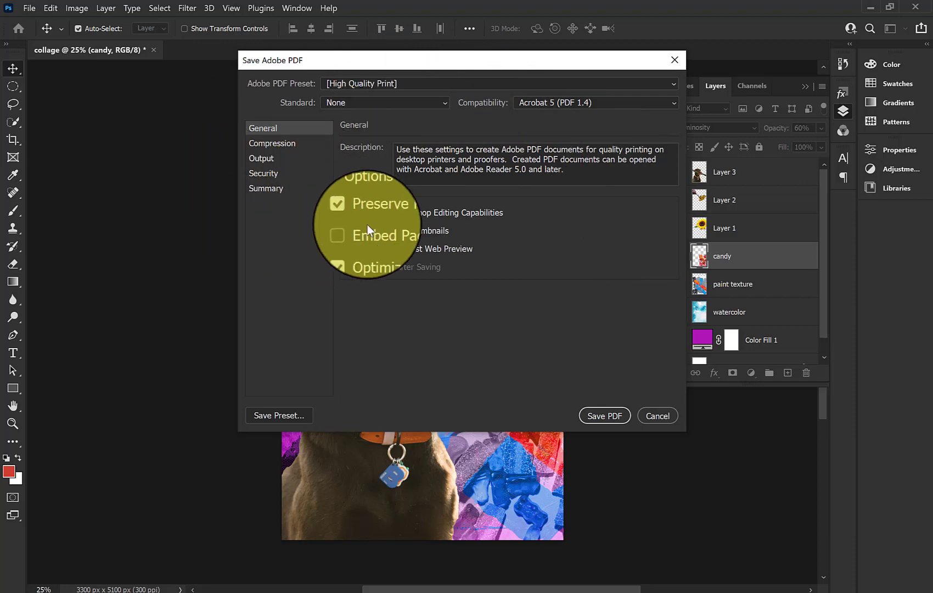
{"action": "left_click", "coordinate": [605, 417]}
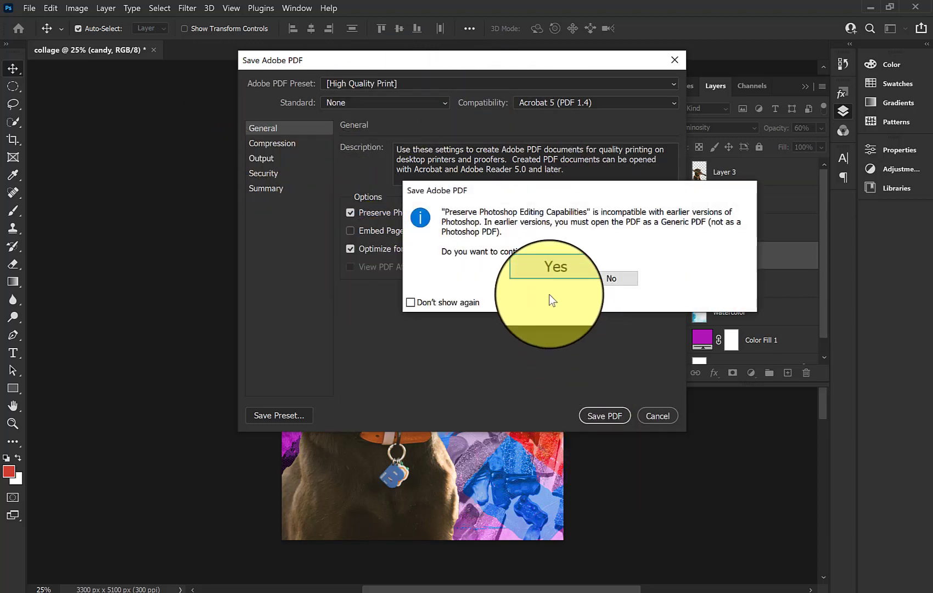
{"action": "left_click", "coordinate": [546, 283]}
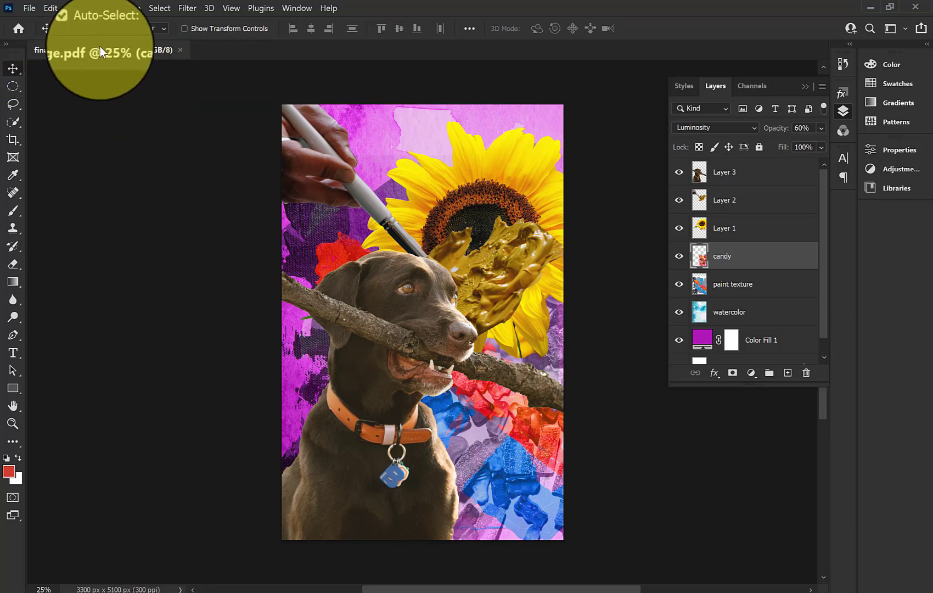
Save another version of final collage in Photoshop (PSD) format to the pics folder on the computer, accepting the format options
{"action": "left_click", "coordinate": [35, 10]}
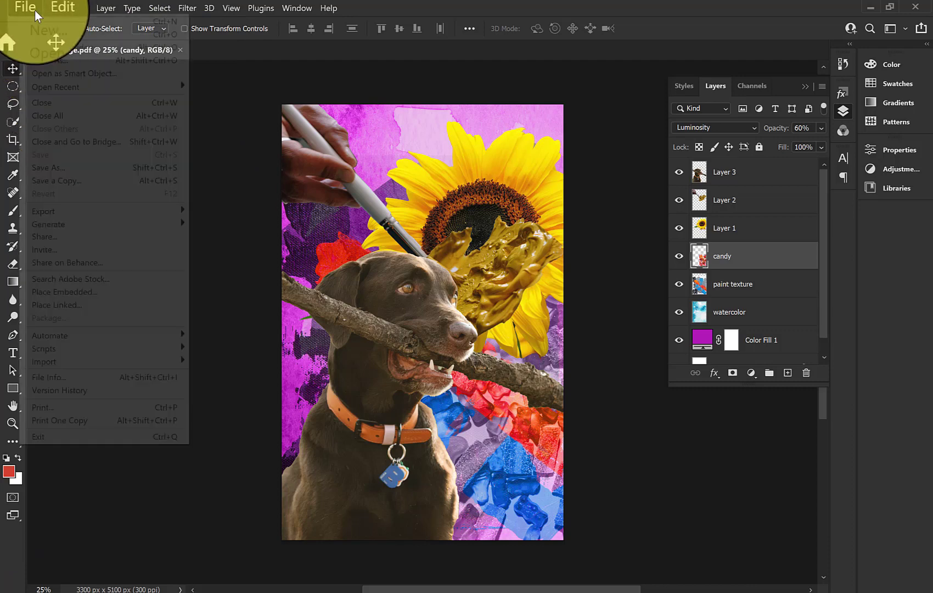
{"action": "left_click", "coordinate": [60, 167]}
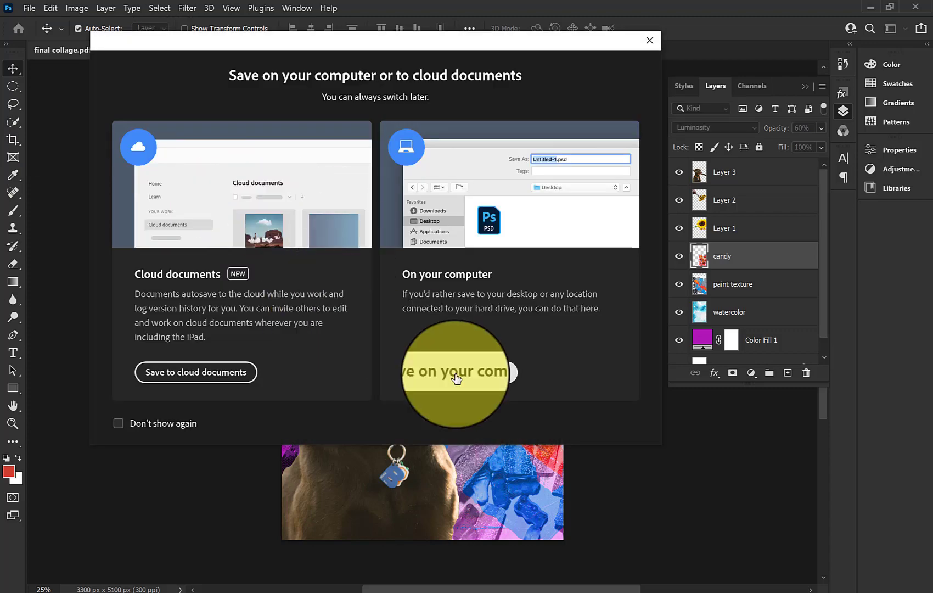
{"action": "left_click", "coordinate": [456, 378]}
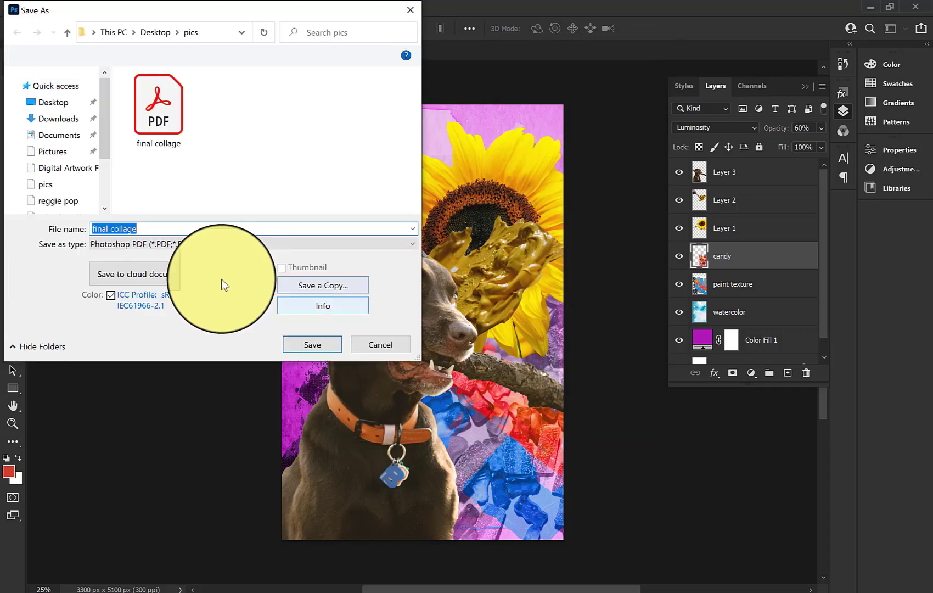
{"action": "left_click", "coordinate": [180, 243]}
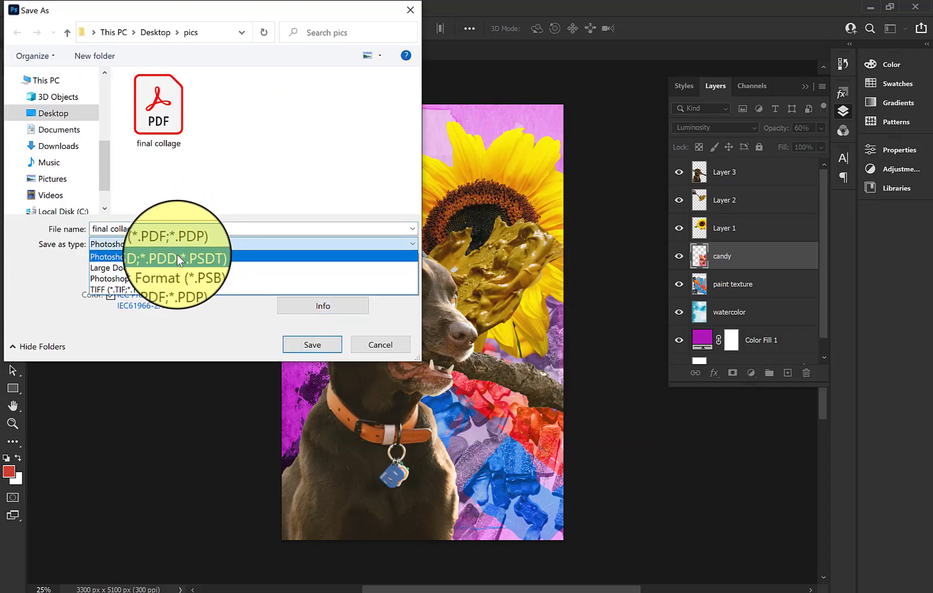
{"action": "left_click", "coordinate": [176, 255]}
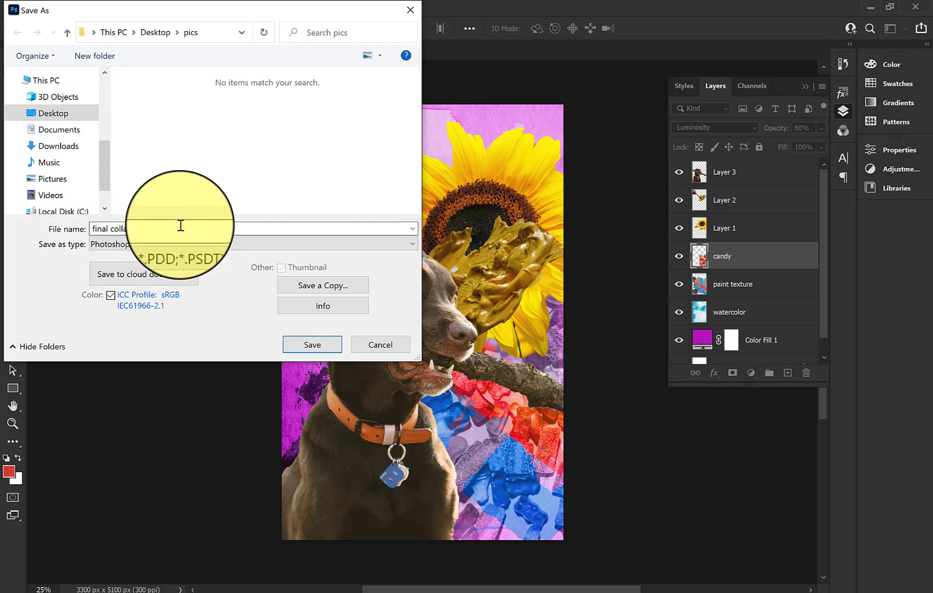
{"action": "left_click", "coordinate": [295, 349]}
{"action": "left_click", "coordinate": [629, 166]}
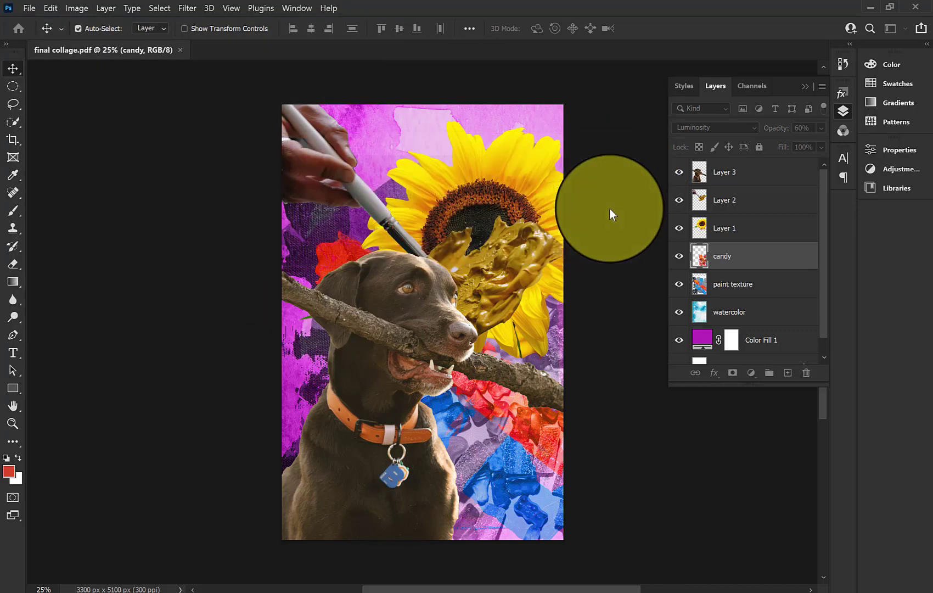